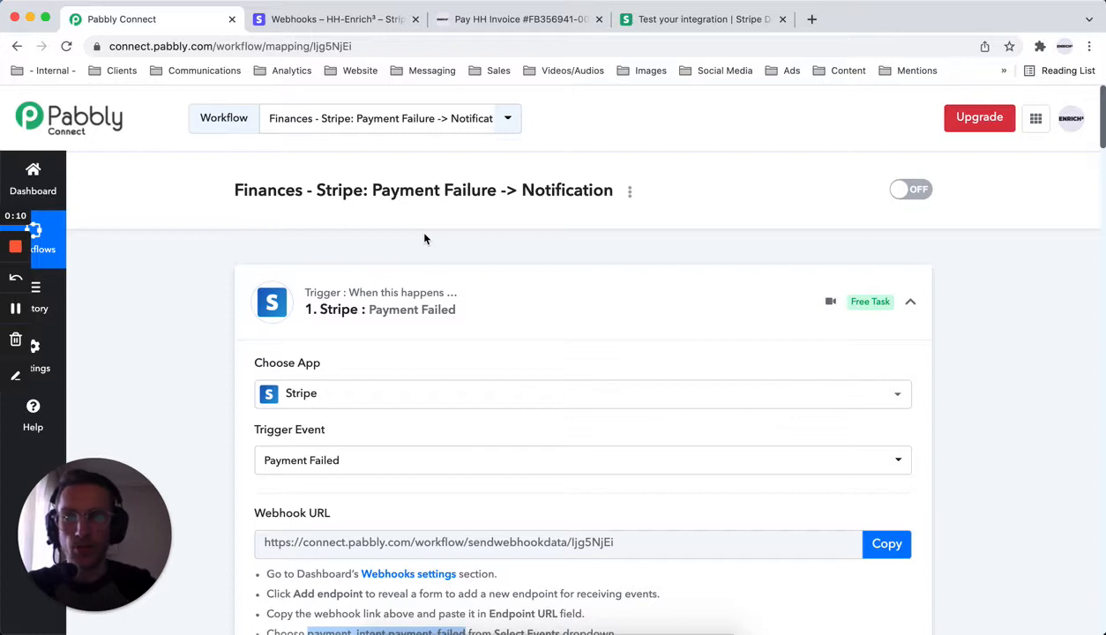
# Step: Review the Stripe trigger's available events, including Payment Failed
pyautogui.scroll(-3, 424, 238)
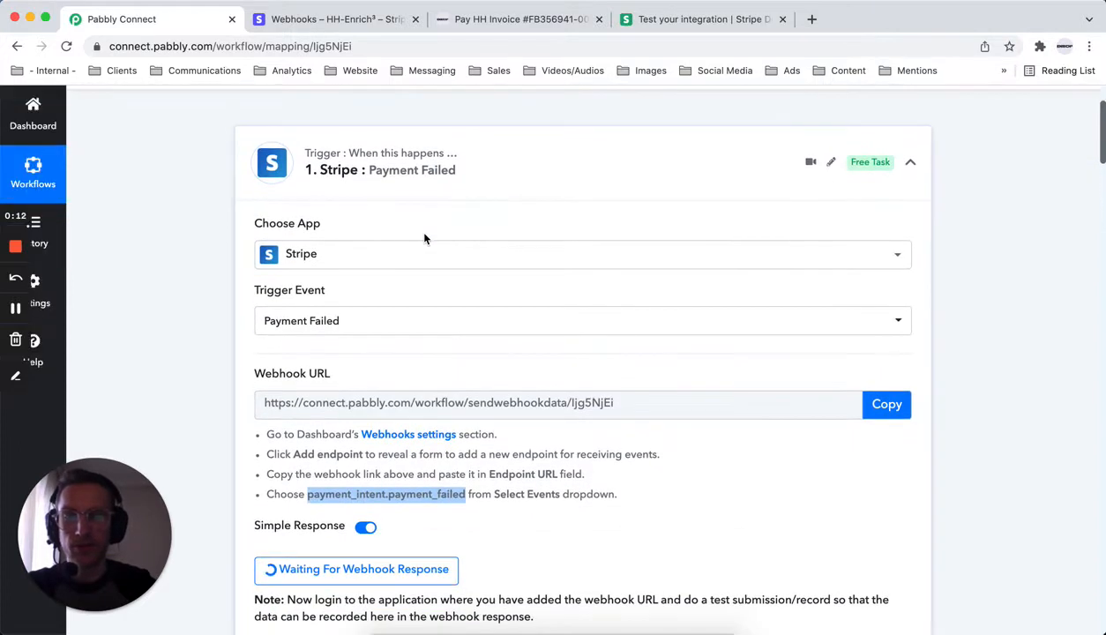
pyautogui.scroll(-1, 424, 238)
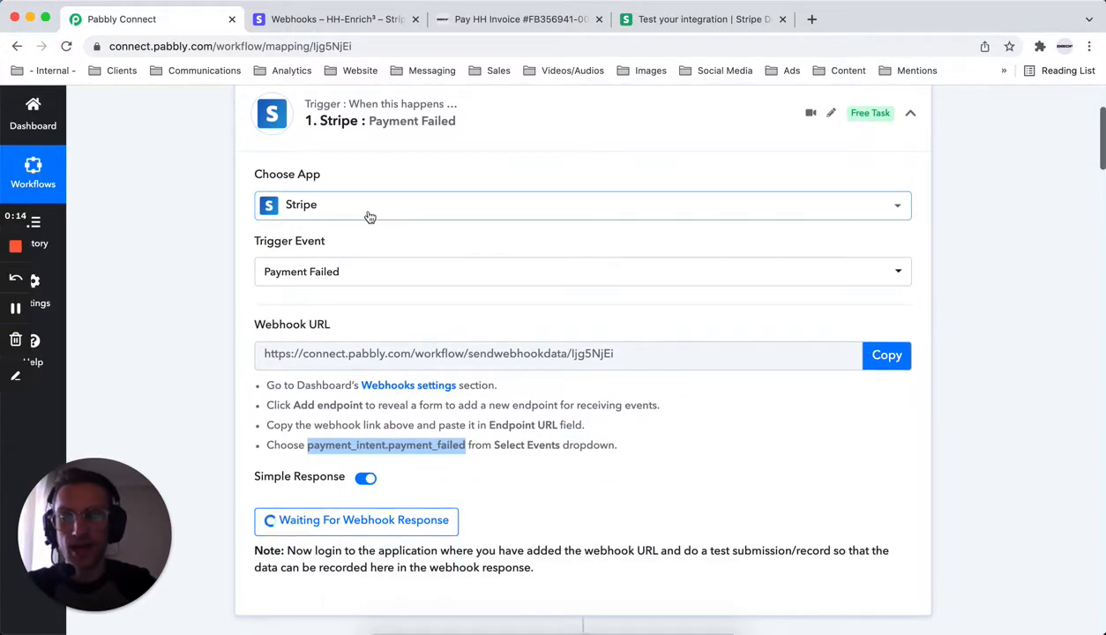
pyautogui.click(360, 275)
pyautogui.scroll(-3, 358, 569)
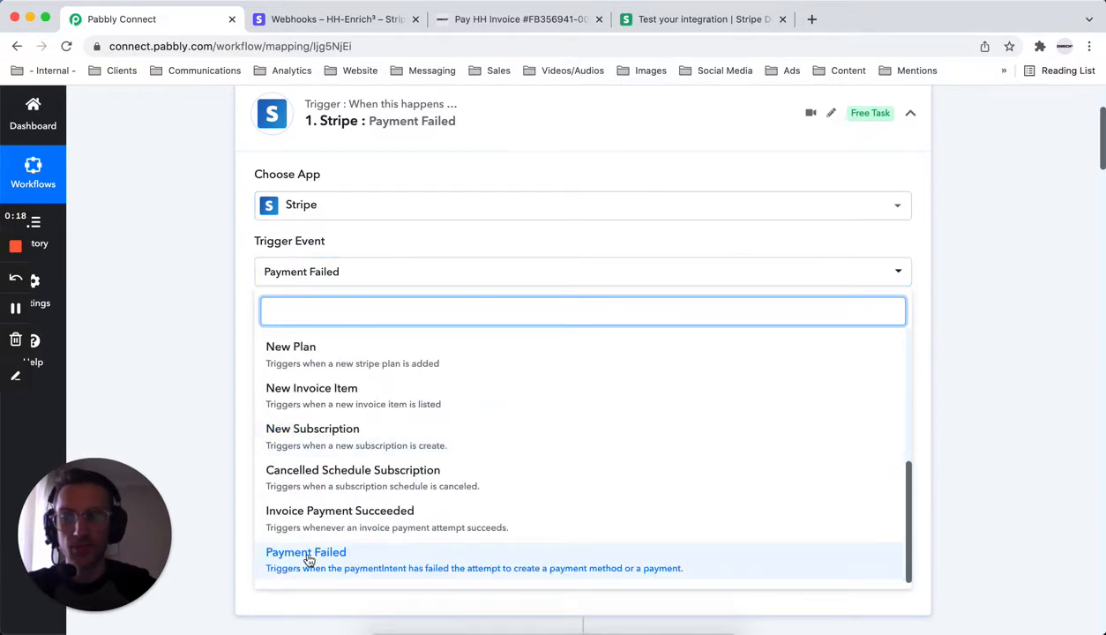
pyautogui.click(200, 389)
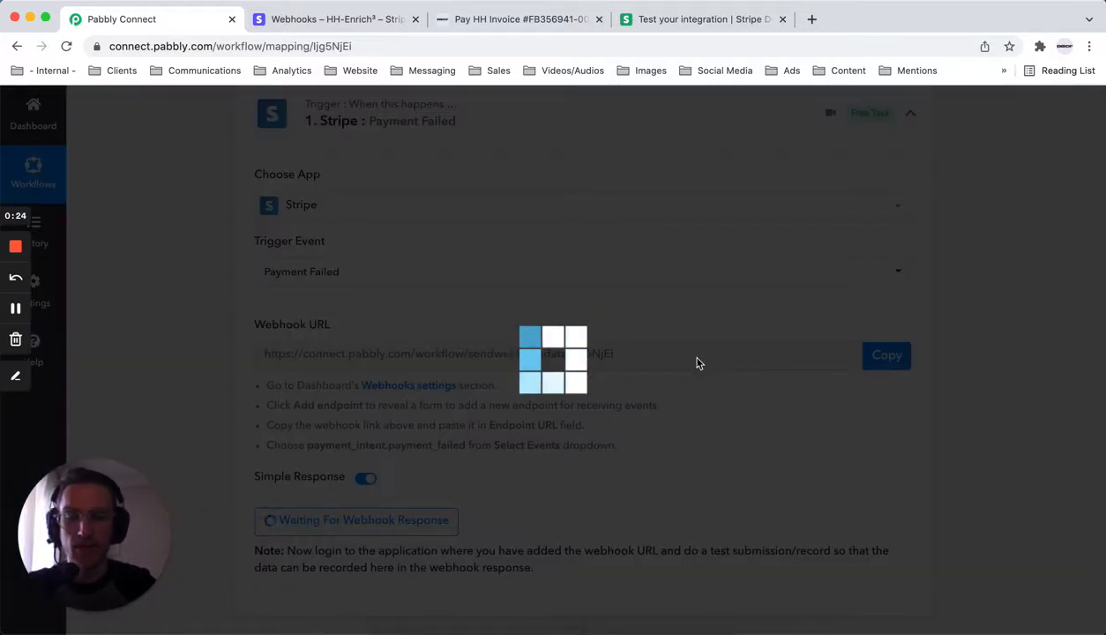
# Step: Copy the trigger's webhook URL, then switch to Stripe and open the Webhooks page of its Developers section
pyautogui.click(893, 354)
pyautogui.press('super+c')
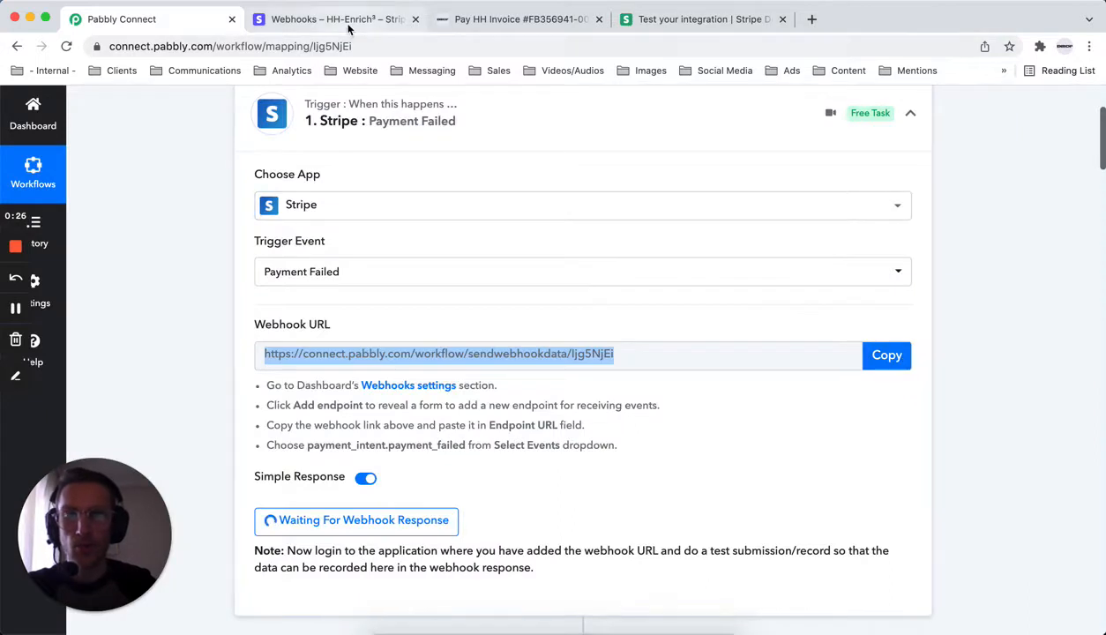
pyautogui.click(349, 20)
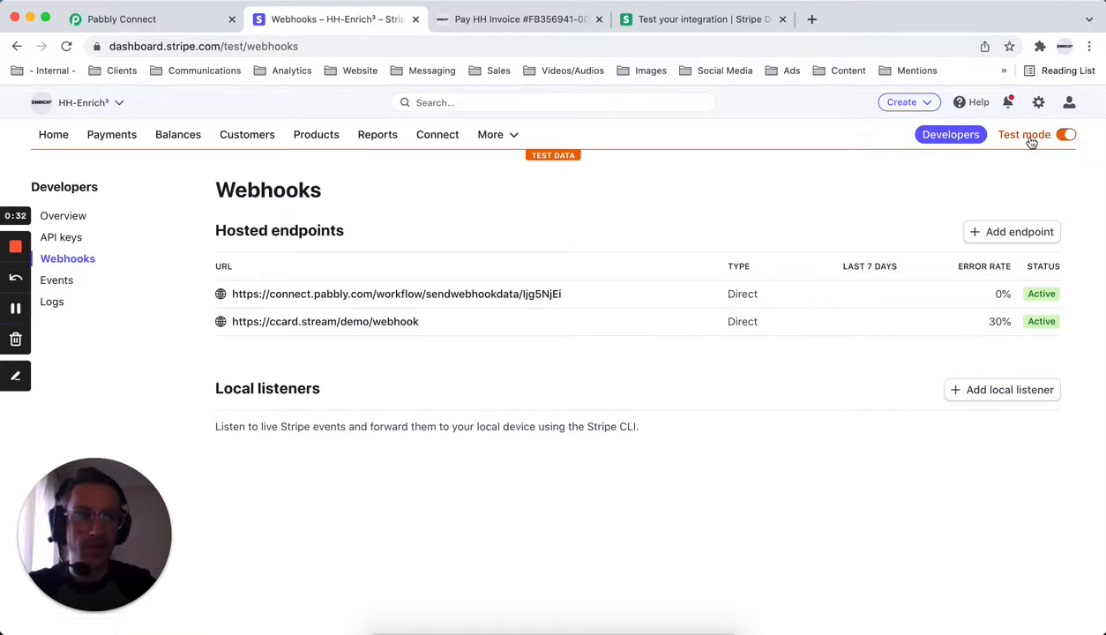
pyautogui.click(950, 137)
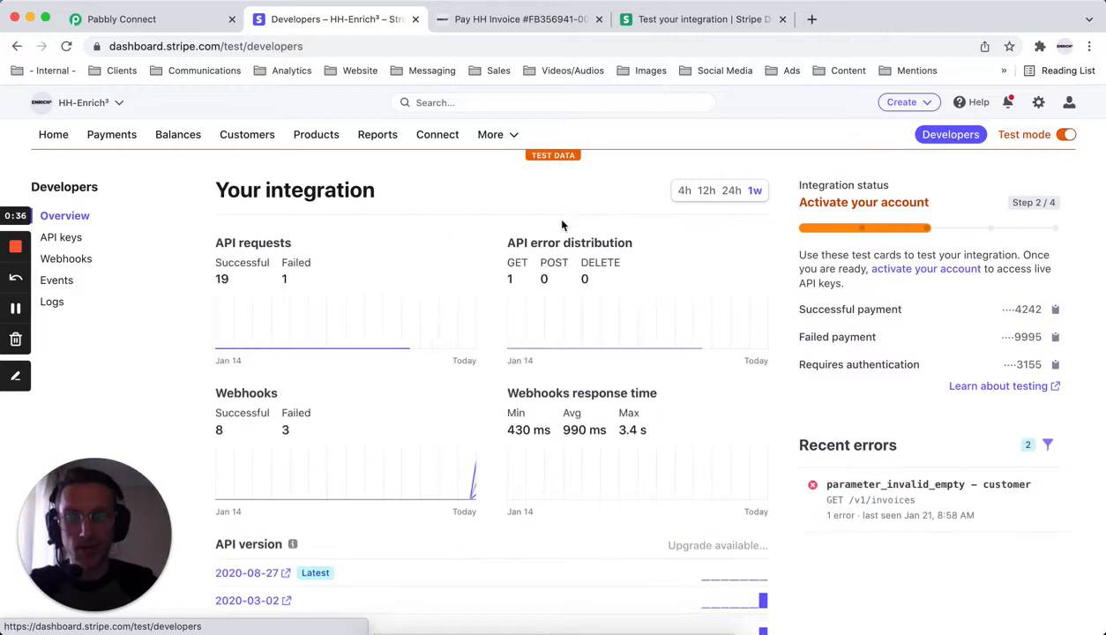
pyautogui.click(71, 259)
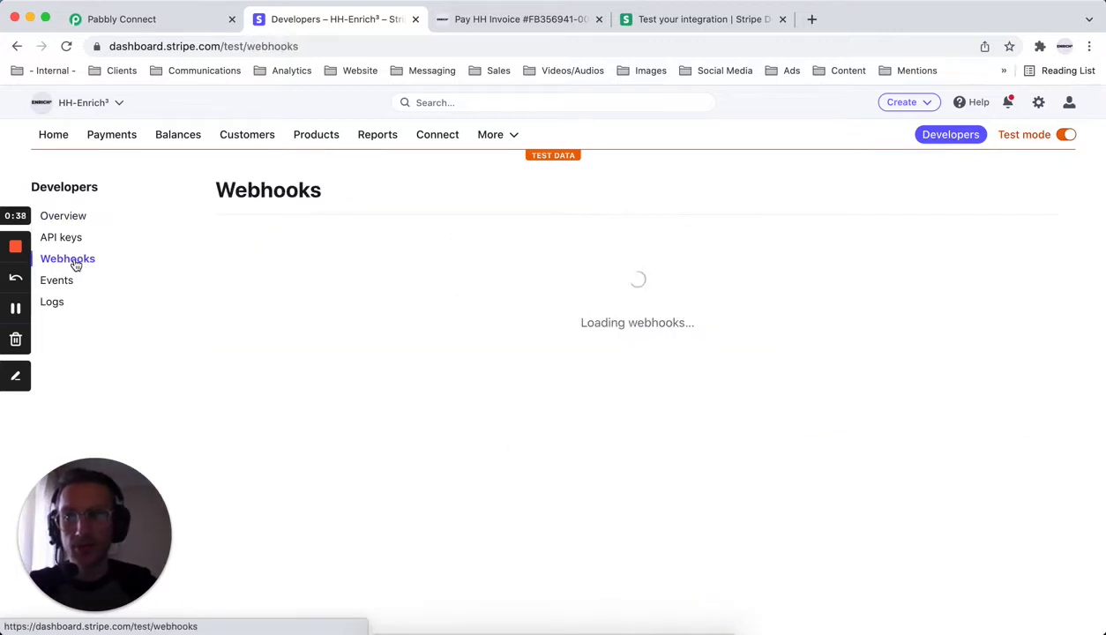
# Step: Start adding a hosted webhook endpoint and paste the copied Pabbly webhook URL as its endpoint URL
pyautogui.click(1015, 233)
pyautogui.click(199, 325)
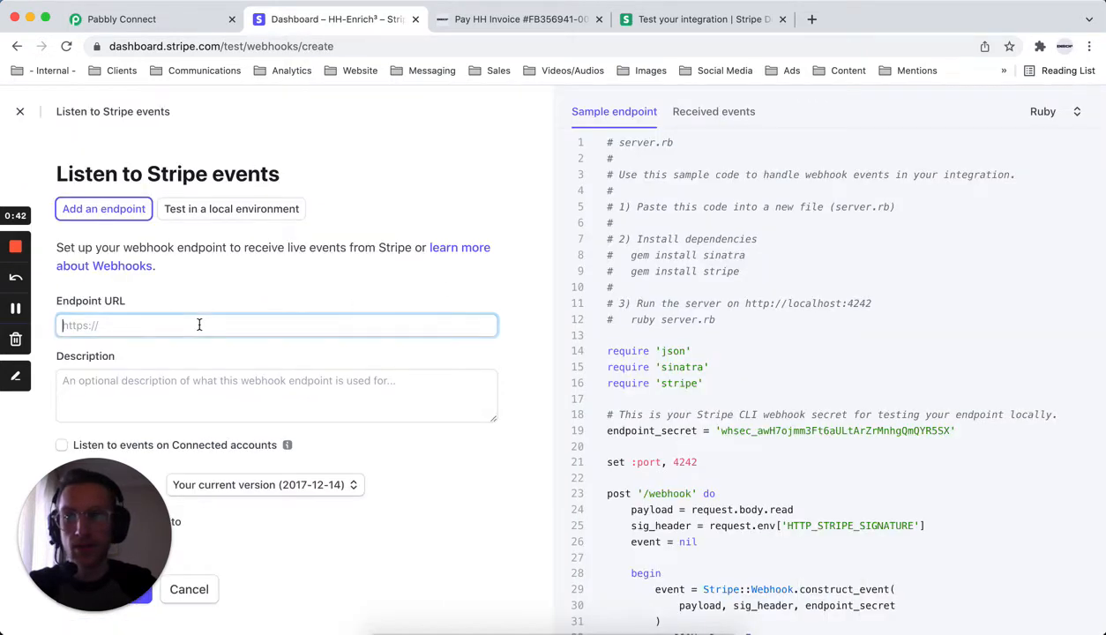
pyautogui.press('super+v')
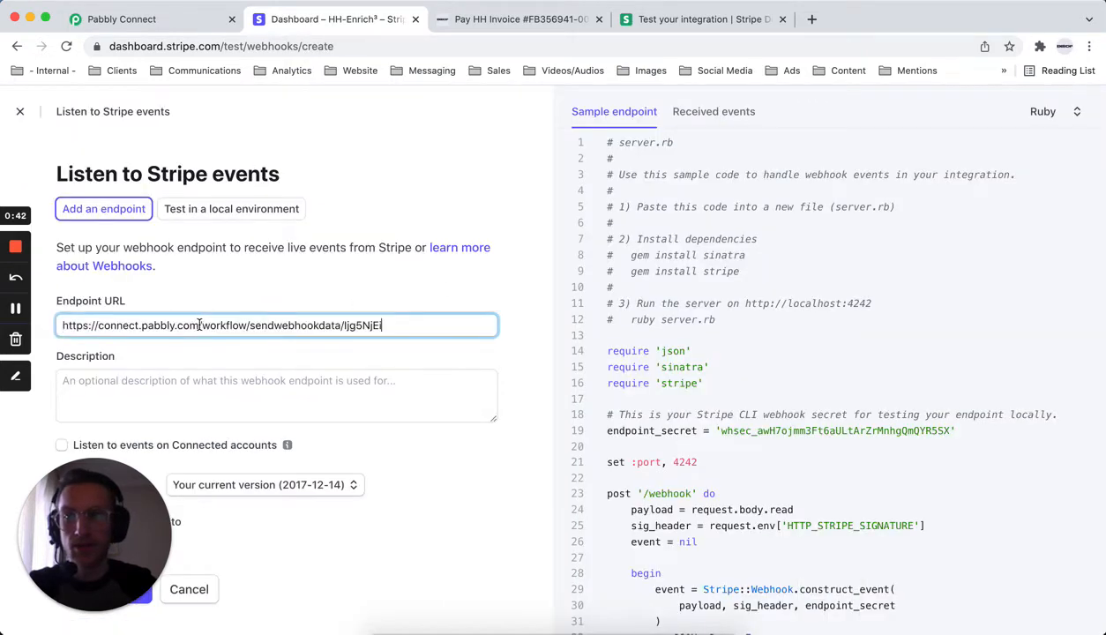
pyautogui.click(177, 22)
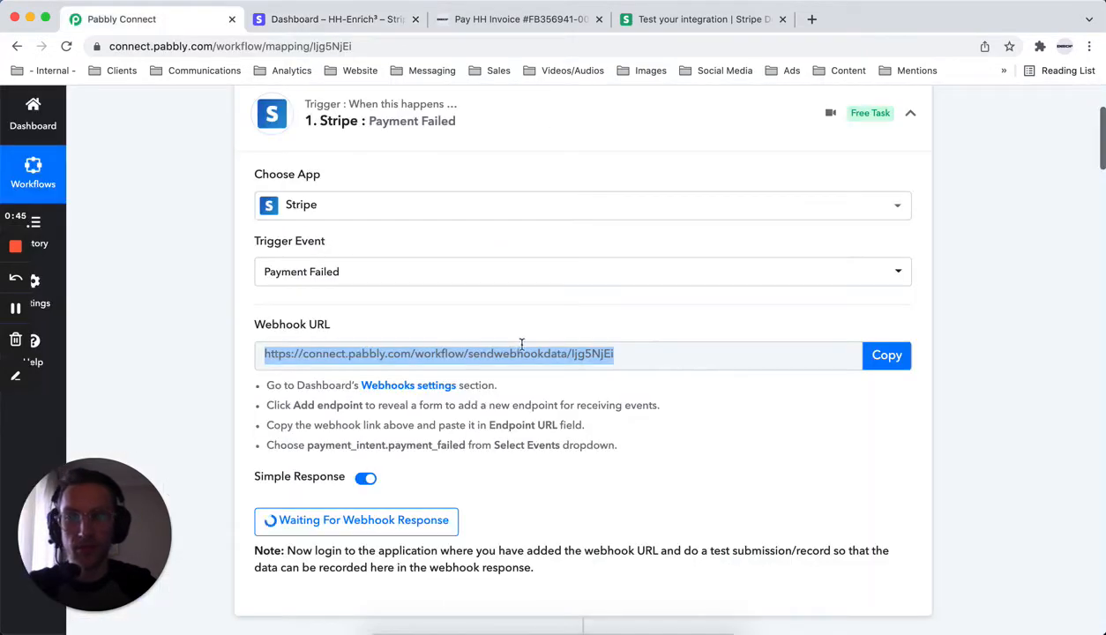
pyautogui.click(302, 21)
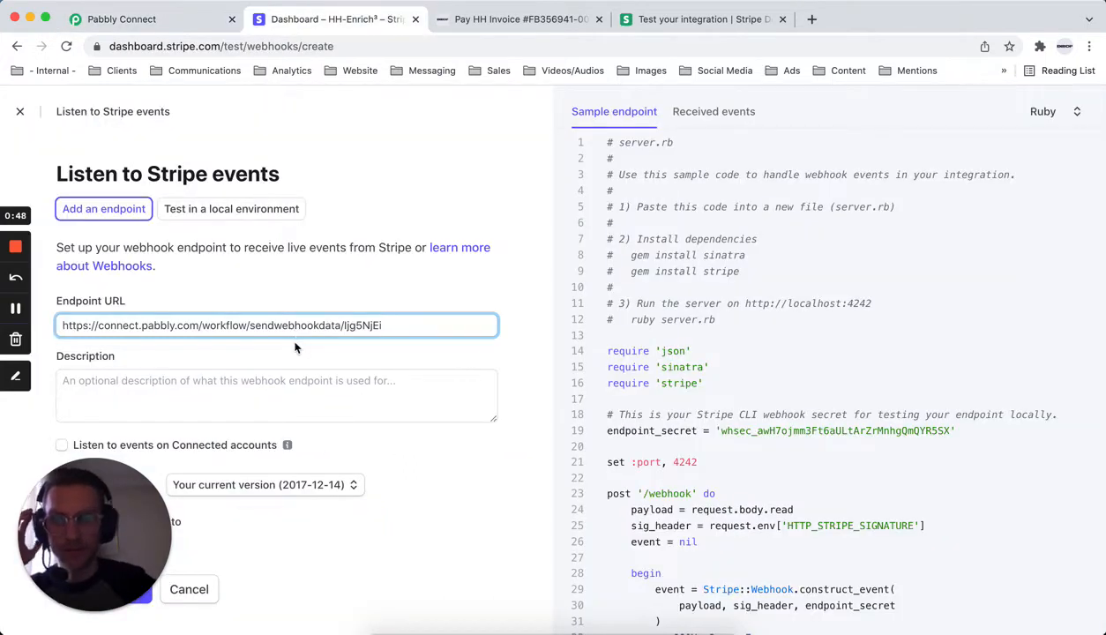
# Step: Enter the endpoint description "Pabbly - Payment Failed" and set its version to Latest API version (2020-08-27)
pyautogui.click(280, 377)
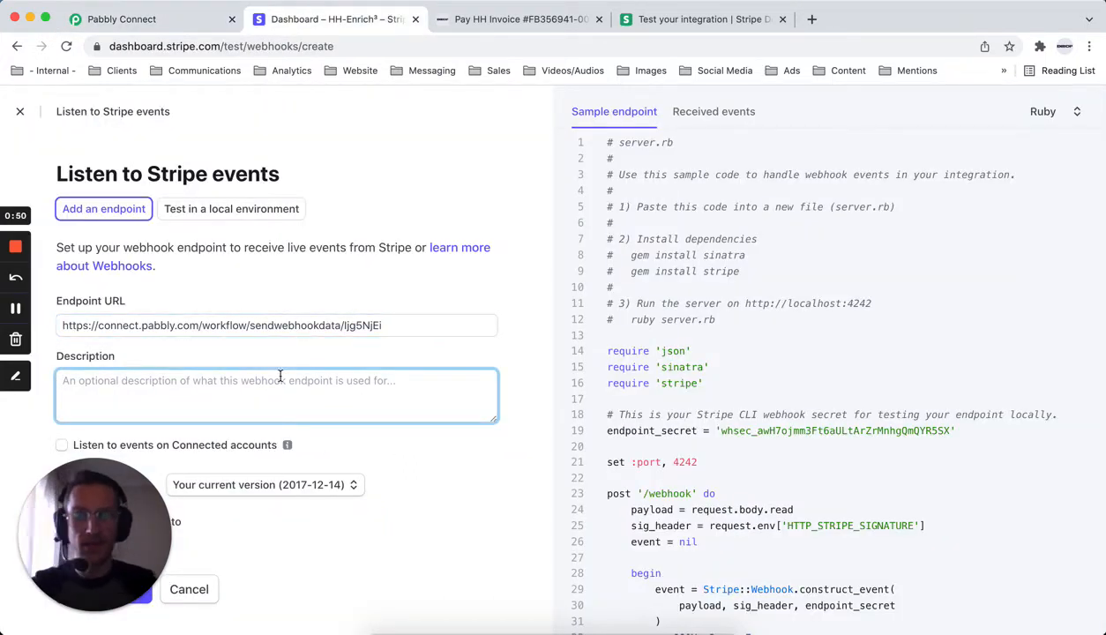
pyautogui.write('Pabb')
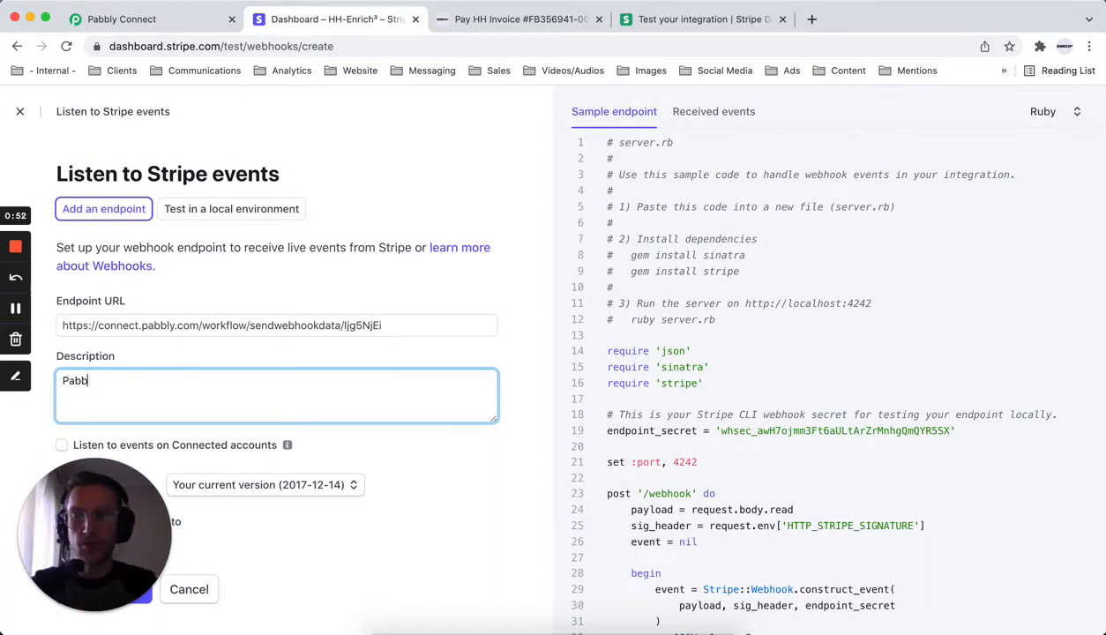
pyautogui.write('ly - Payment Failed')
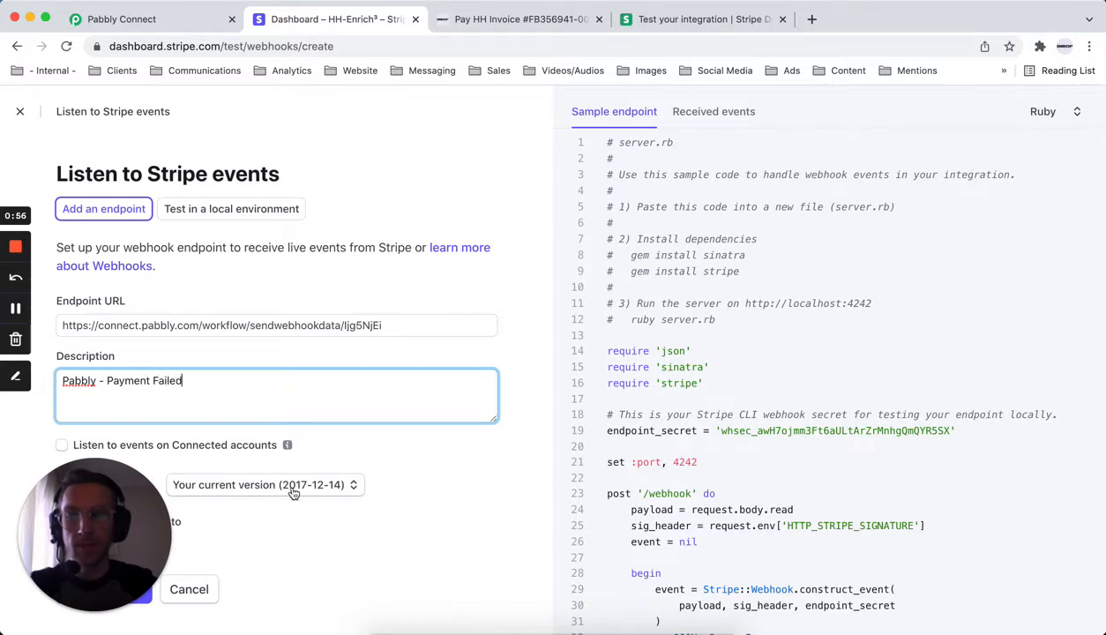
pyautogui.click(294, 487)
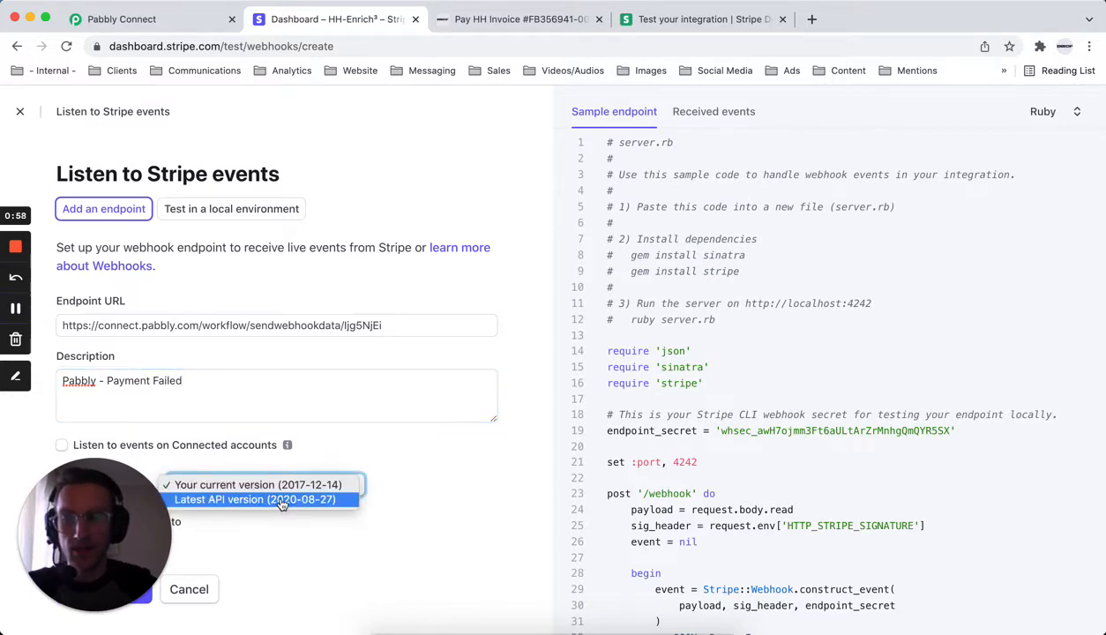
pyautogui.click(281, 500)
pyautogui.moveTo(94, 538); pyautogui.dragTo(1013, 544)
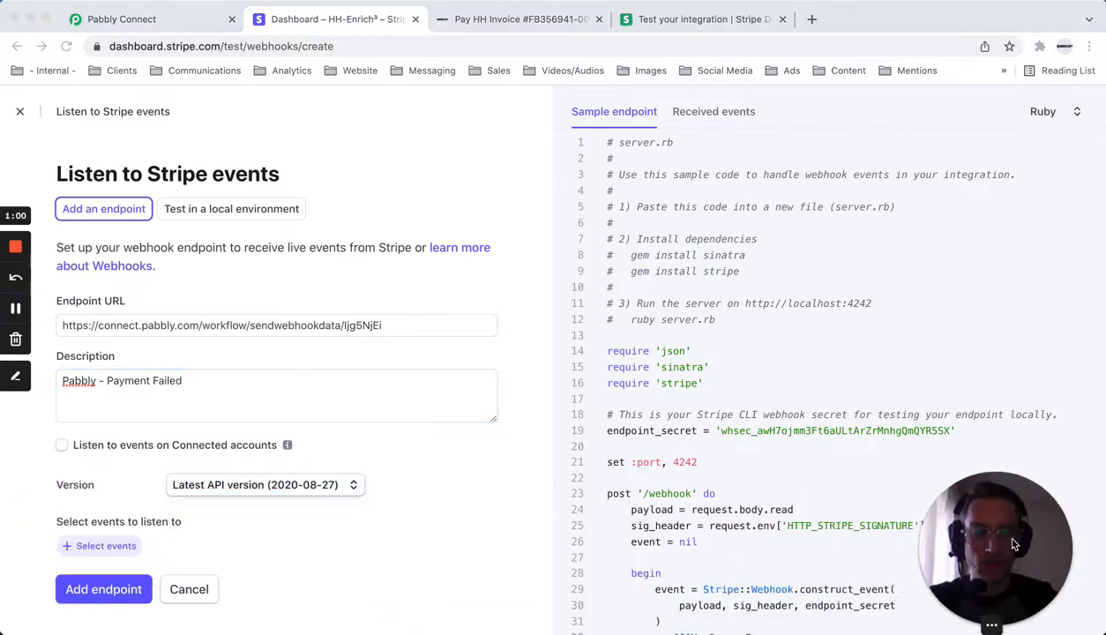
# Step: Open the endpoint's event selection, then copy the event name payment_intent.payment_failed from the Pabbly trigger's instructions
pyautogui.click(116, 548)
pyautogui.click(113, 550)
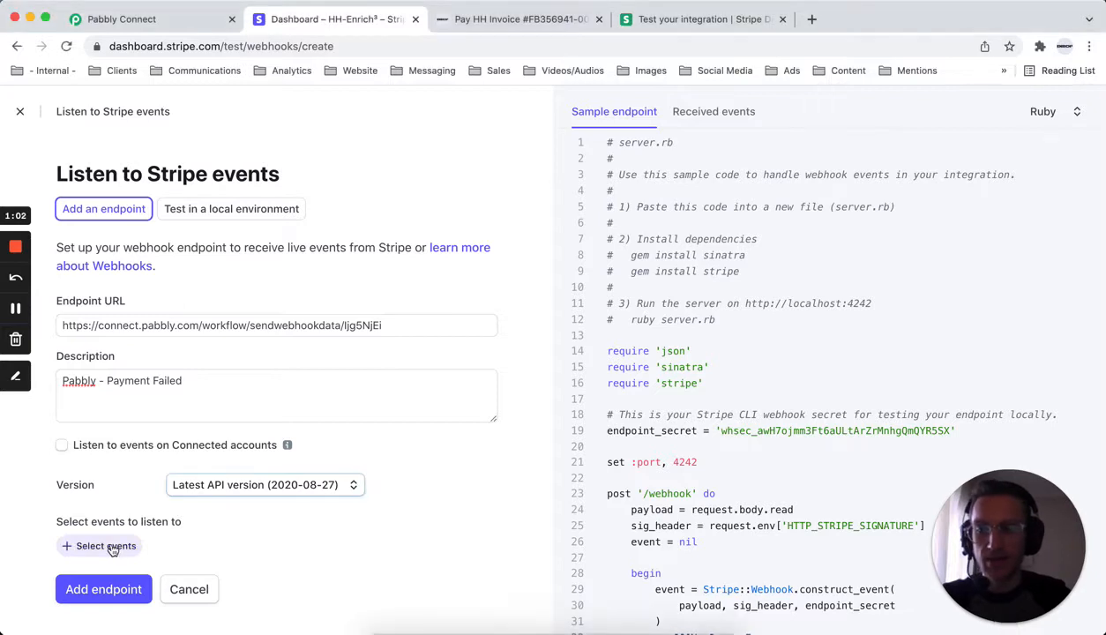
pyautogui.click(163, 21)
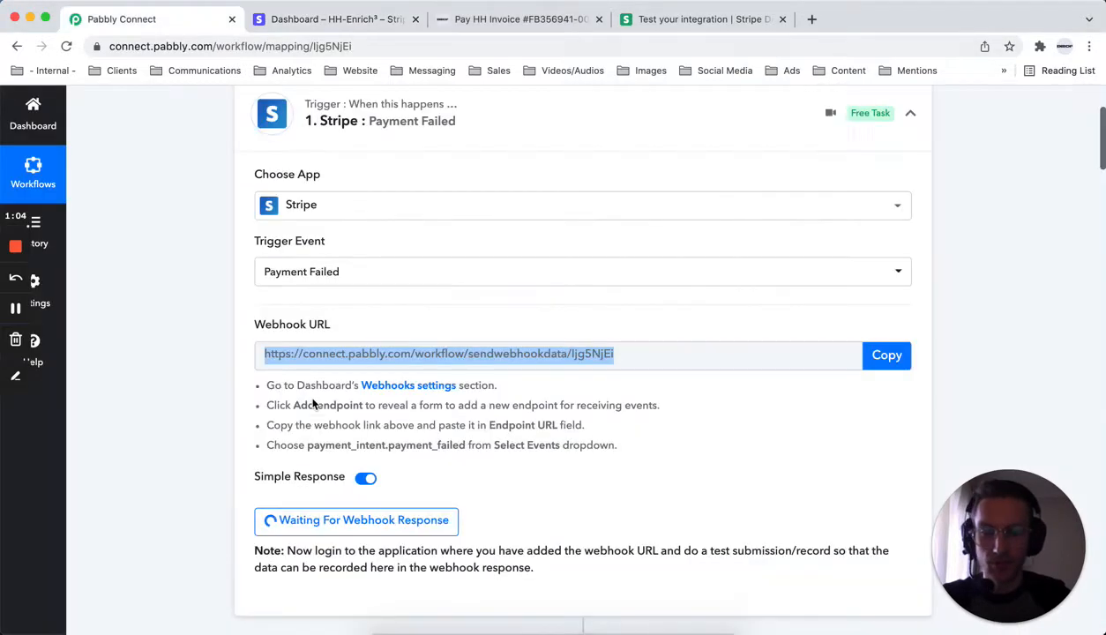
pyautogui.click(306, 447)
pyautogui.moveTo(306, 447); pyautogui.dragTo(464, 446)
pyautogui.hotkey('ctrl', 'c')
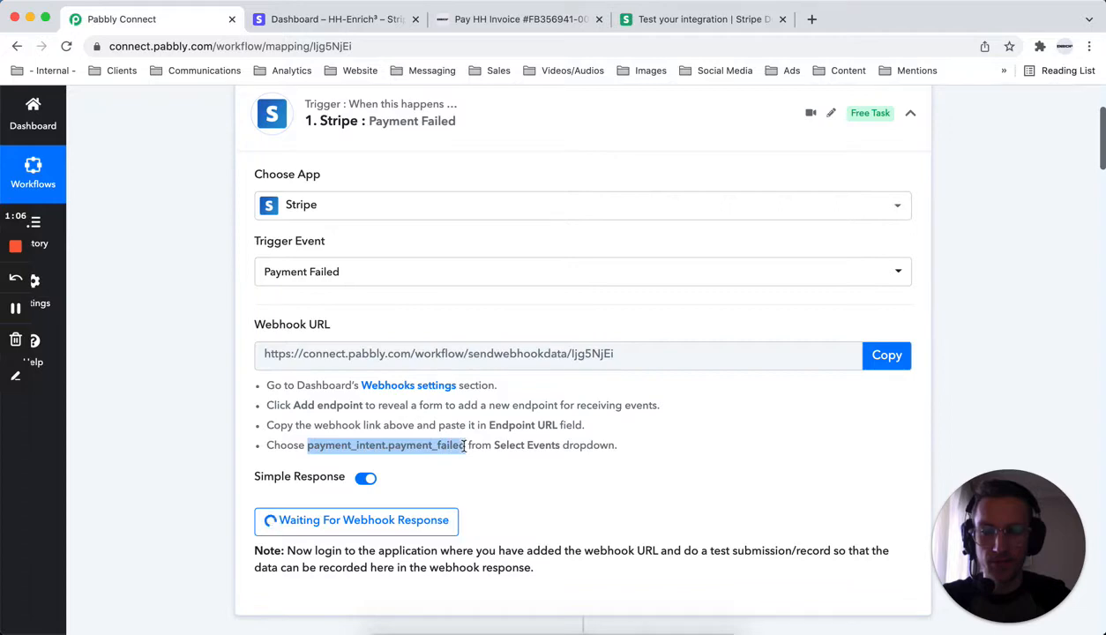
# Step: Find and add the payment_intent.payment_failed event in Stripe, then create the webhook endpoint
pyautogui.click(318, 29)
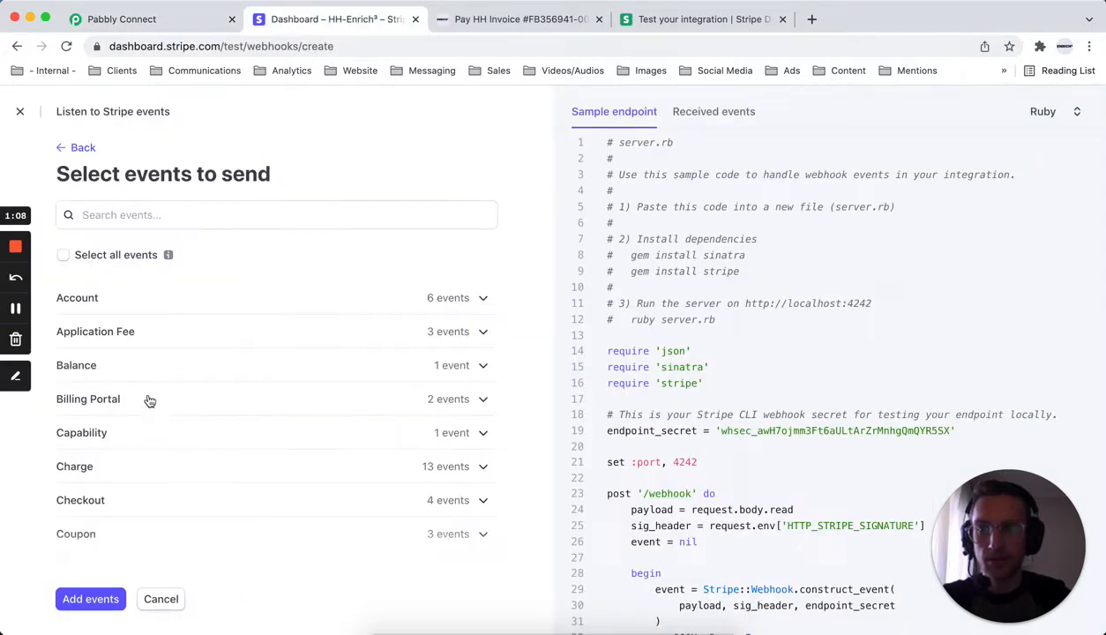
pyautogui.click(161, 209)
pyautogui.hotkey('ctrl', 'v')
pyautogui.click(118, 255)
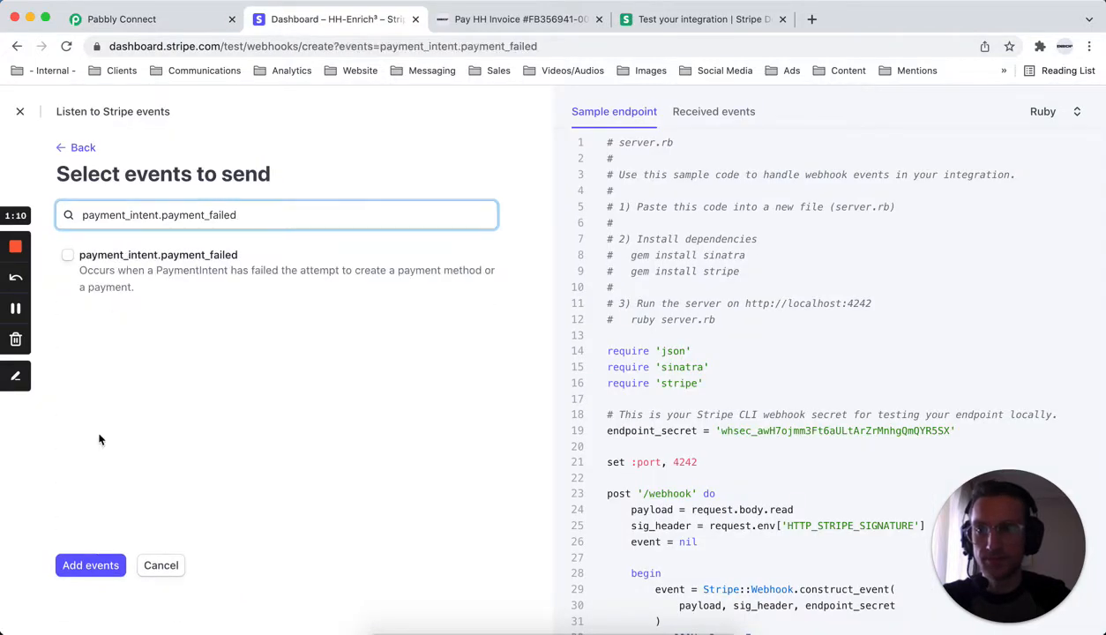
pyautogui.click(96, 565)
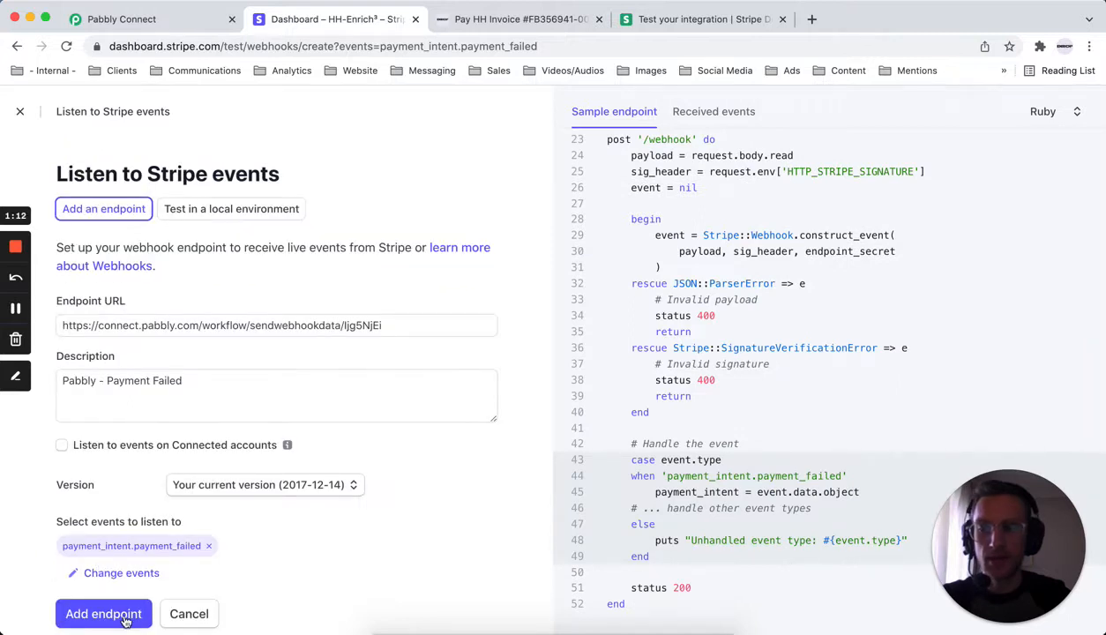
pyautogui.click(126, 618)
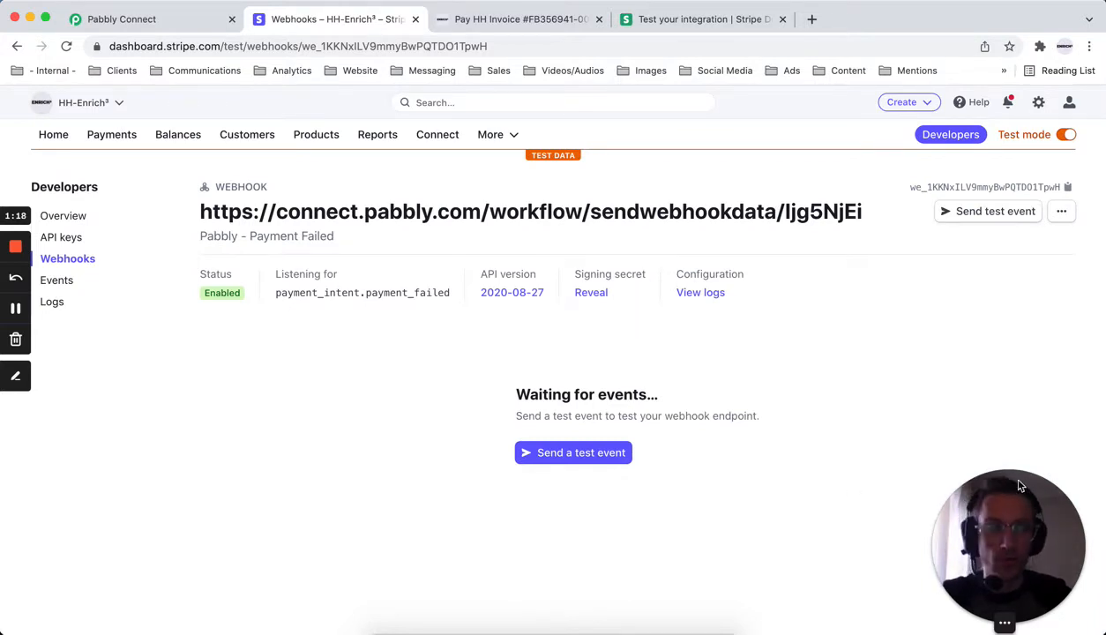
# Step: Return to the Pabbly workflow and review the app chosen for the API by Pabbly action below the trigger
pyautogui.click(148, 22)
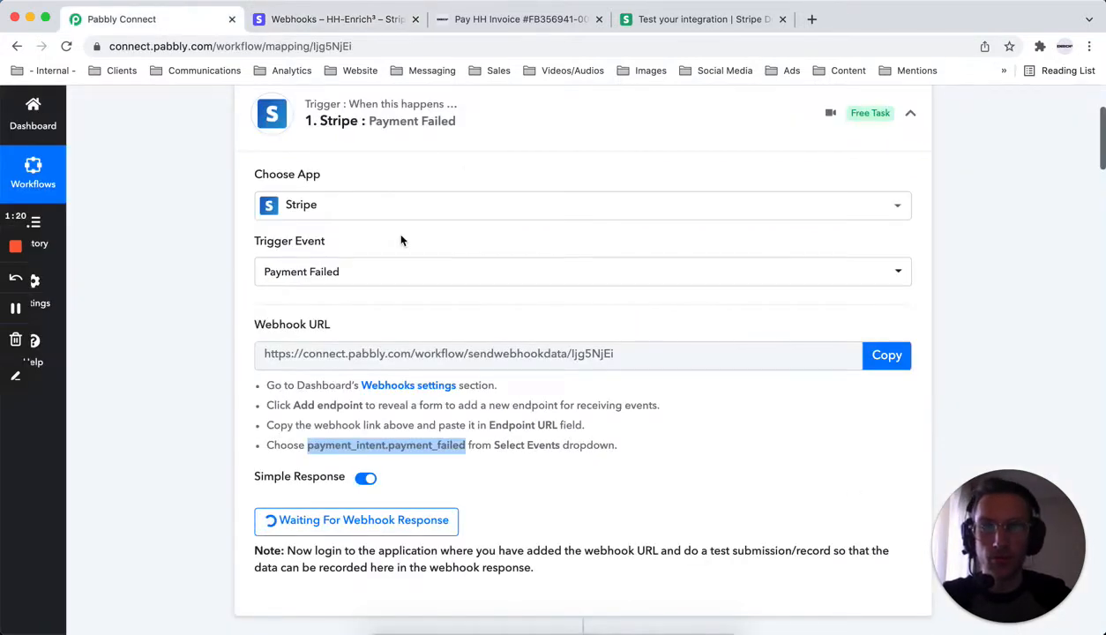
pyautogui.scroll(-5, 556, 407)
pyautogui.scroll(-2, 568, 421)
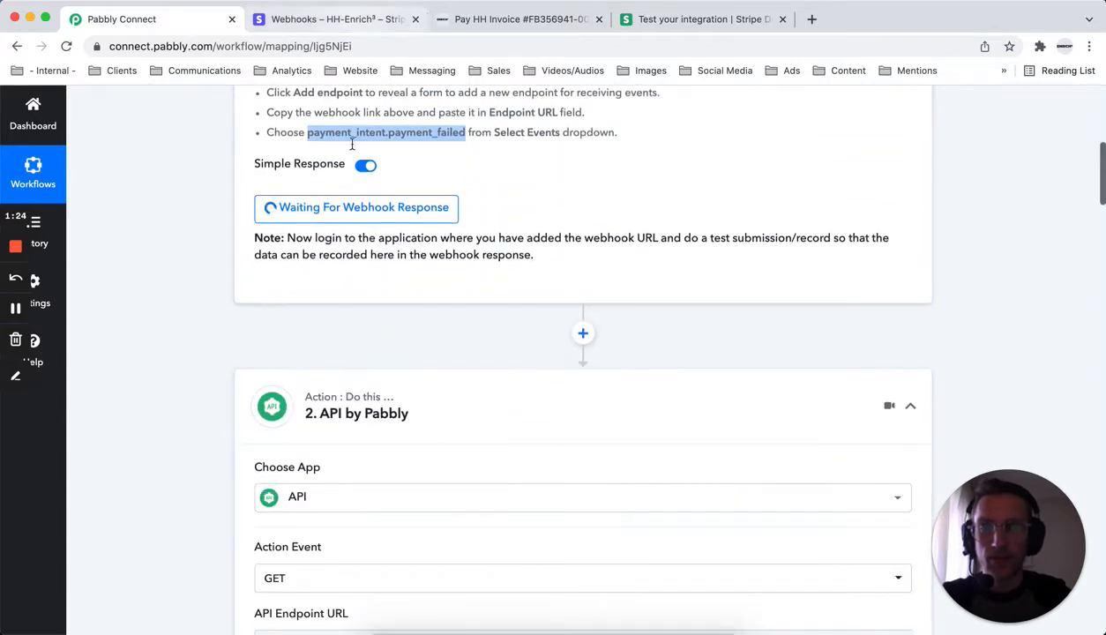
pyautogui.scroll(-2, 358, 296)
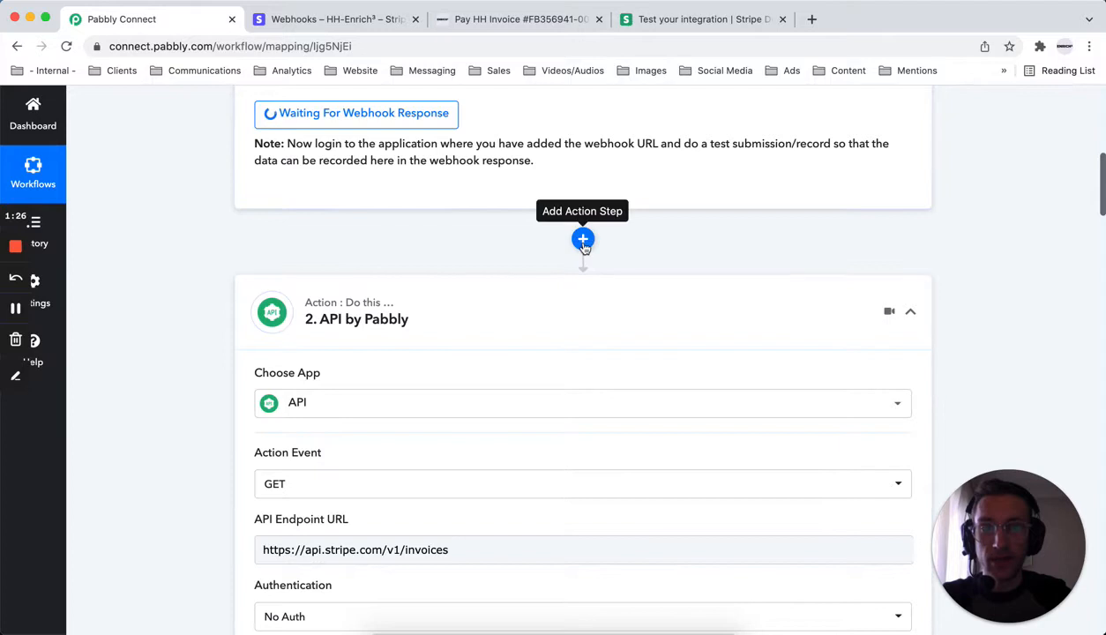
pyautogui.scroll(-4, 500, 238)
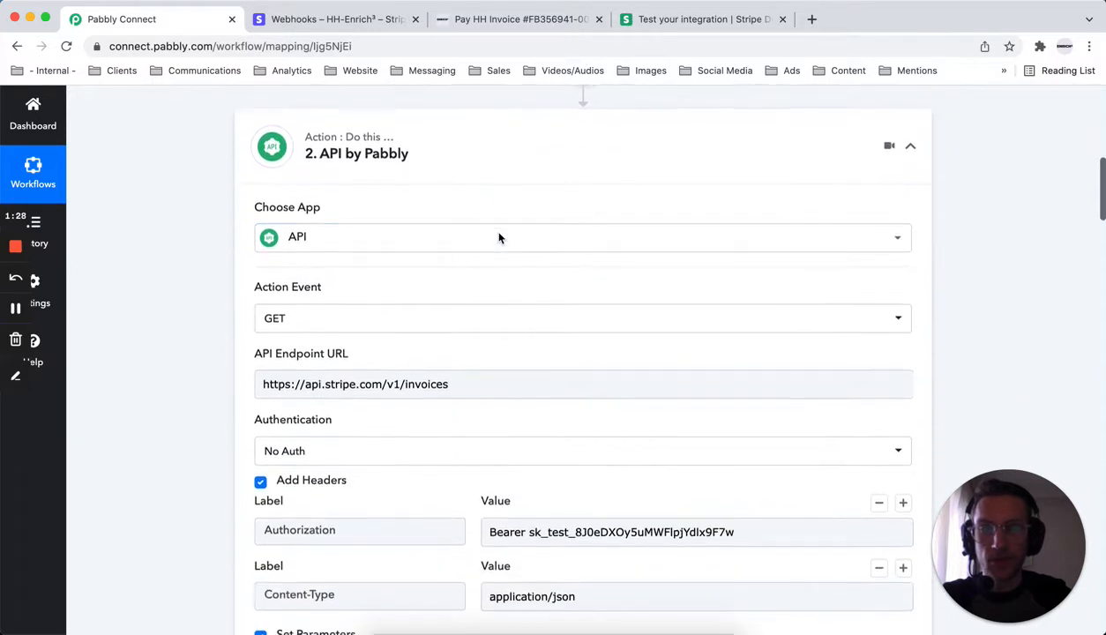
pyautogui.click(421, 240)
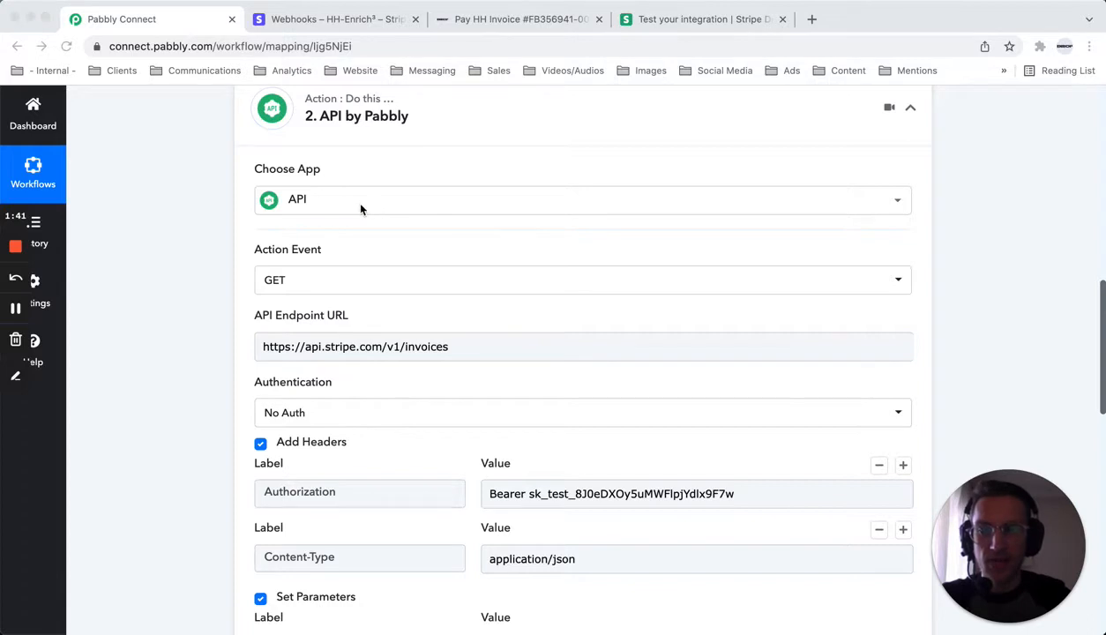
# Step: Examine the API action's event options, its Stripe invoices endpoint URL, and its authentication and header settings
pyautogui.click(304, 281)
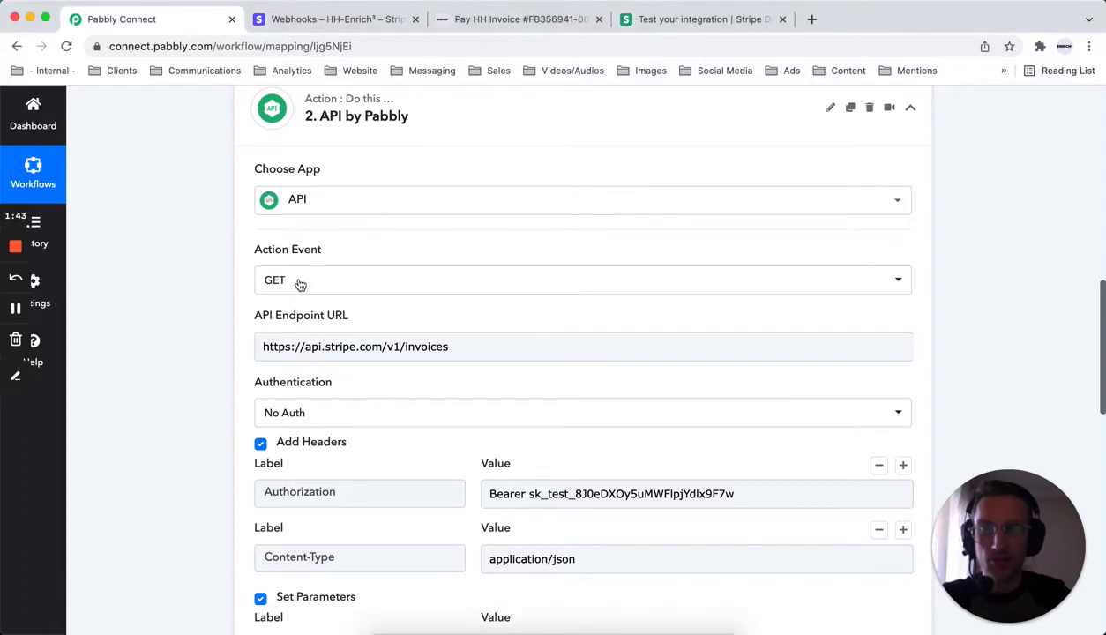
pyautogui.click(300, 282)
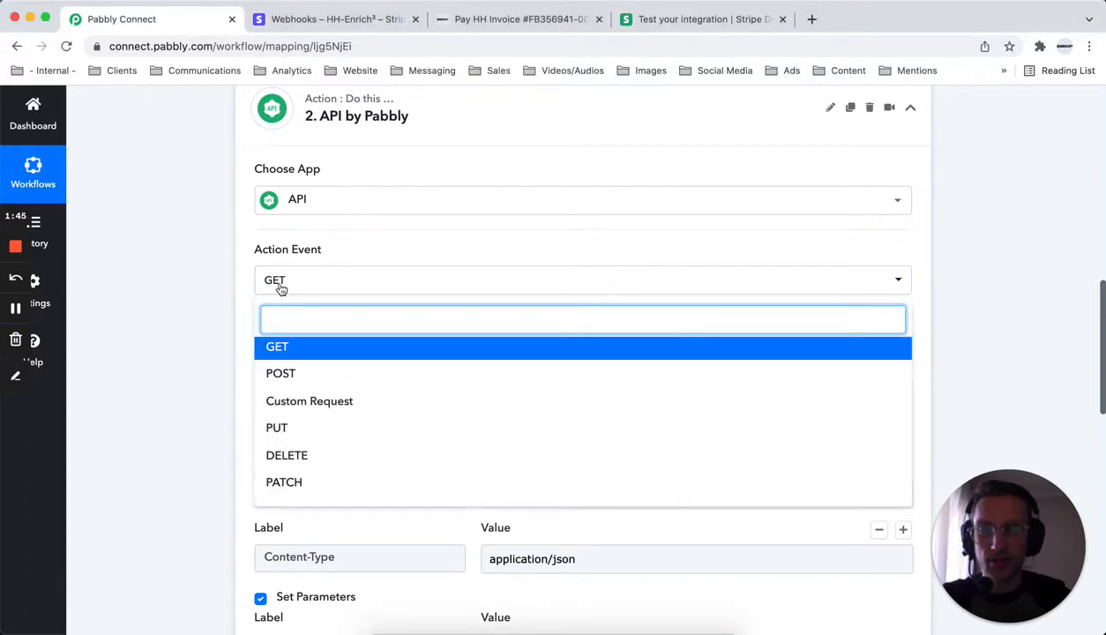
pyautogui.click(220, 325)
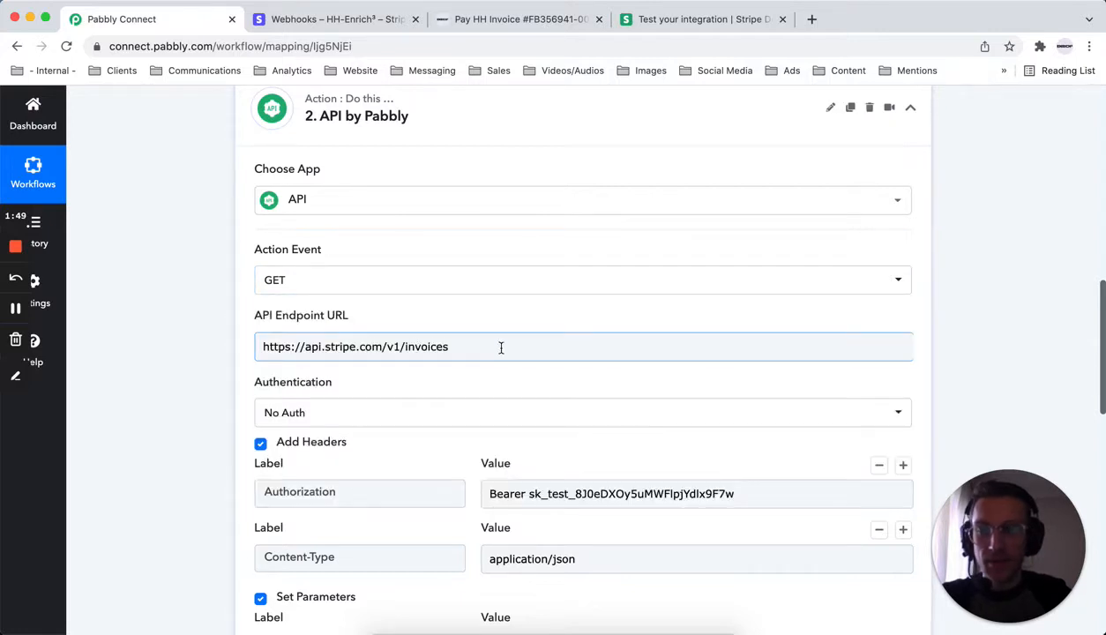
pyautogui.moveTo(305, 348); pyautogui.dragTo(405, 350)
pyautogui.click(331, 350)
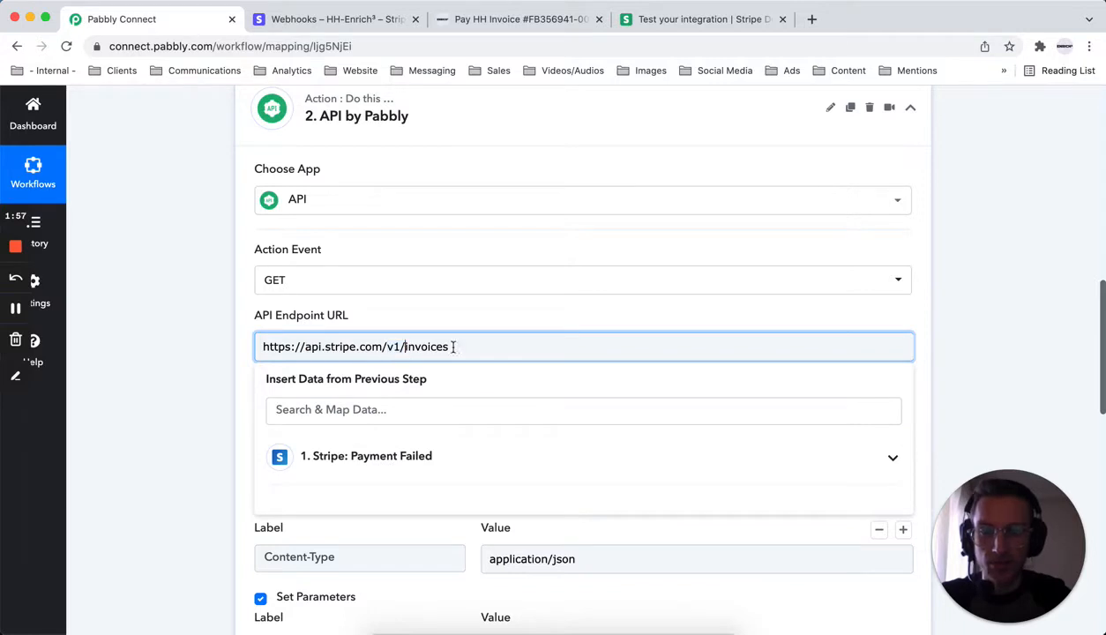
pyautogui.click(957, 343)
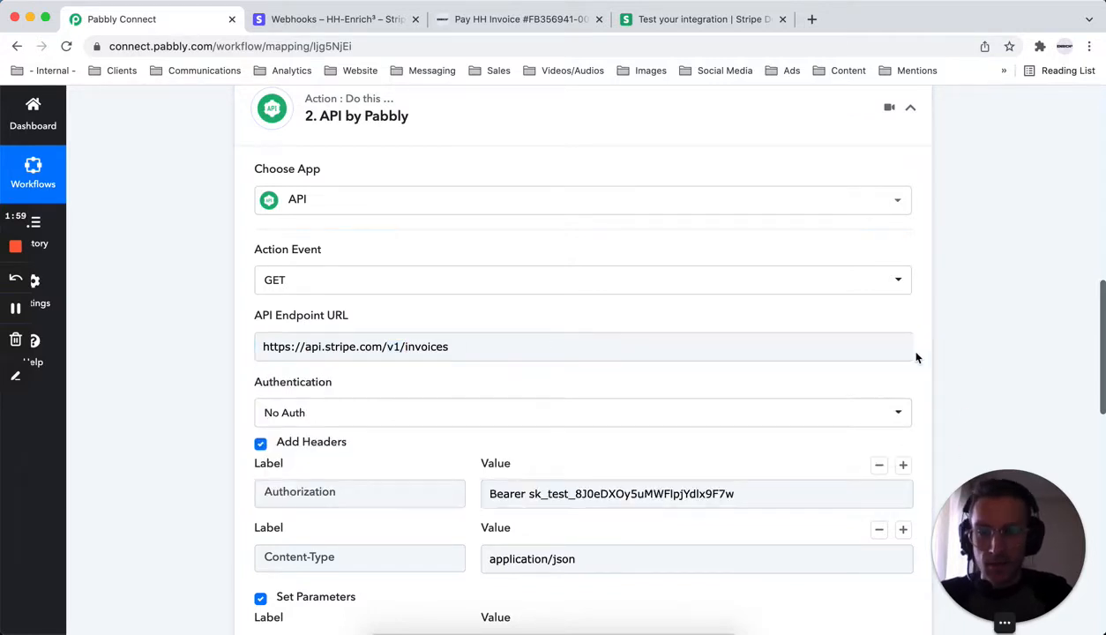
pyautogui.scroll(-3, 547, 377)
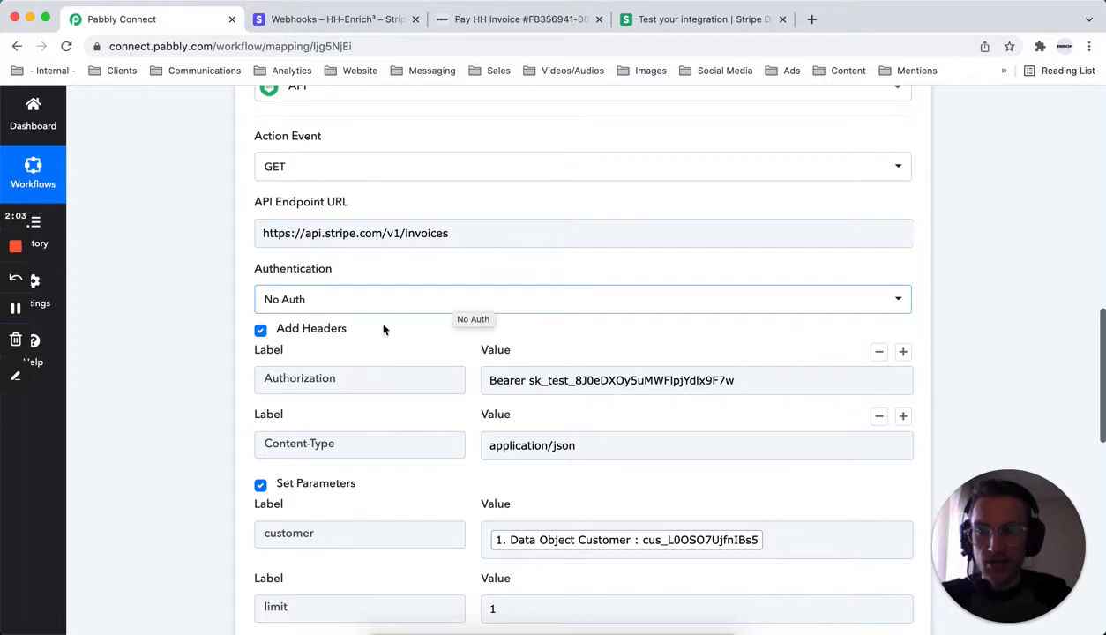
# Step: Examine the Authorization header's label and its Bearer value containing the Stripe secret key in the API action
pyautogui.scroll(-2, 377, 342)
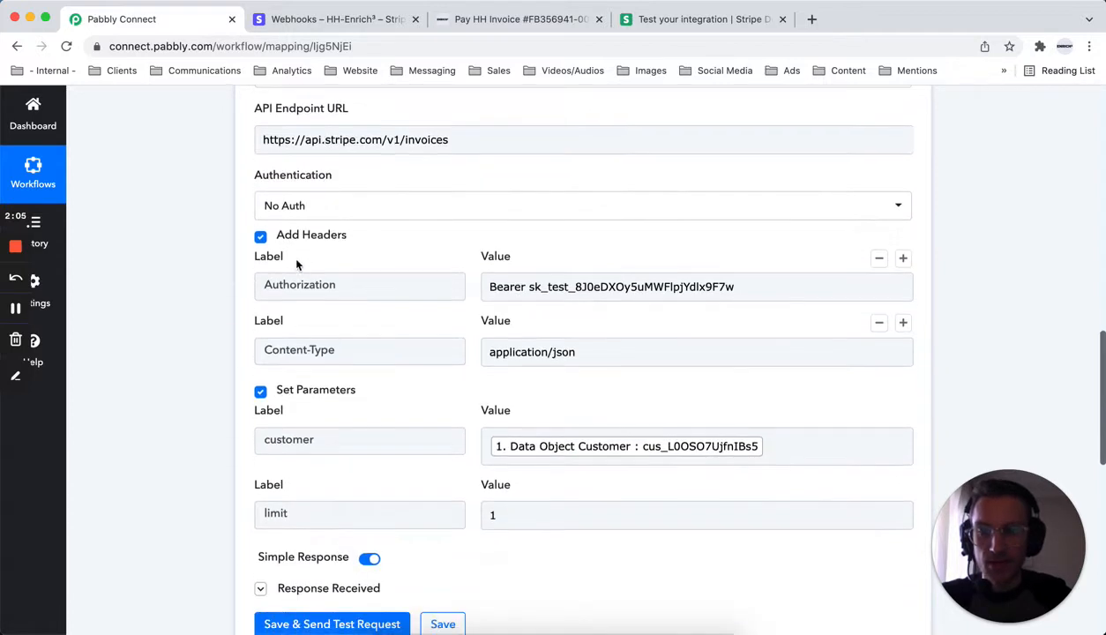
pyautogui.click(339, 286)
pyautogui.moveTo(356, 290); pyautogui.dragTo(227, 279)
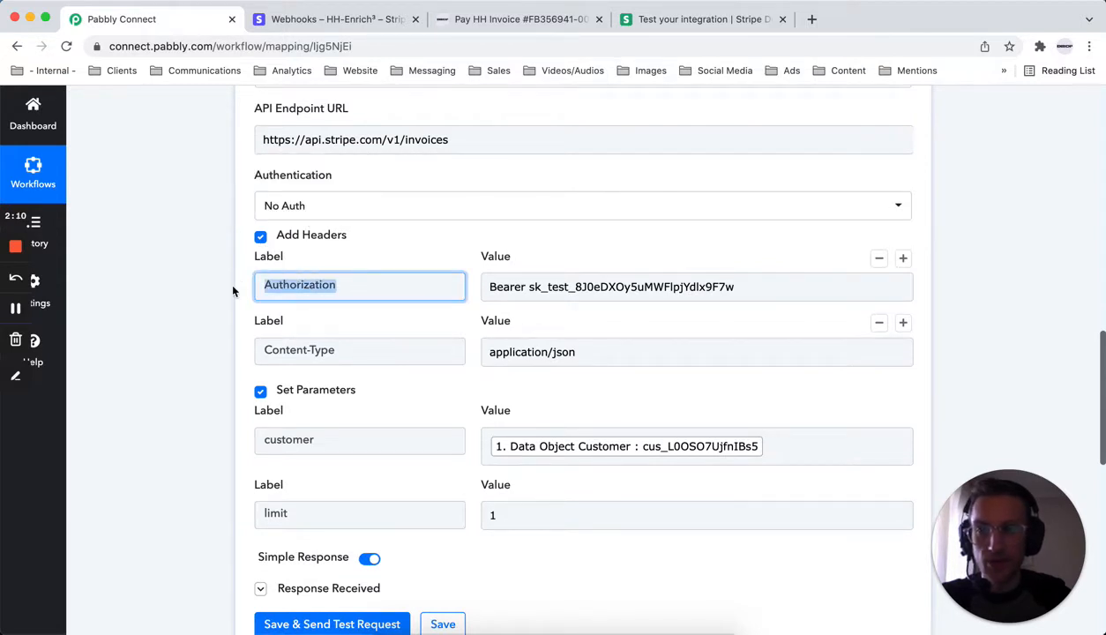
pyautogui.moveTo(526, 286); pyautogui.dragTo(457, 287)
pyautogui.click(530, 289)
pyautogui.moveTo(560, 286); pyautogui.dragTo(785, 282)
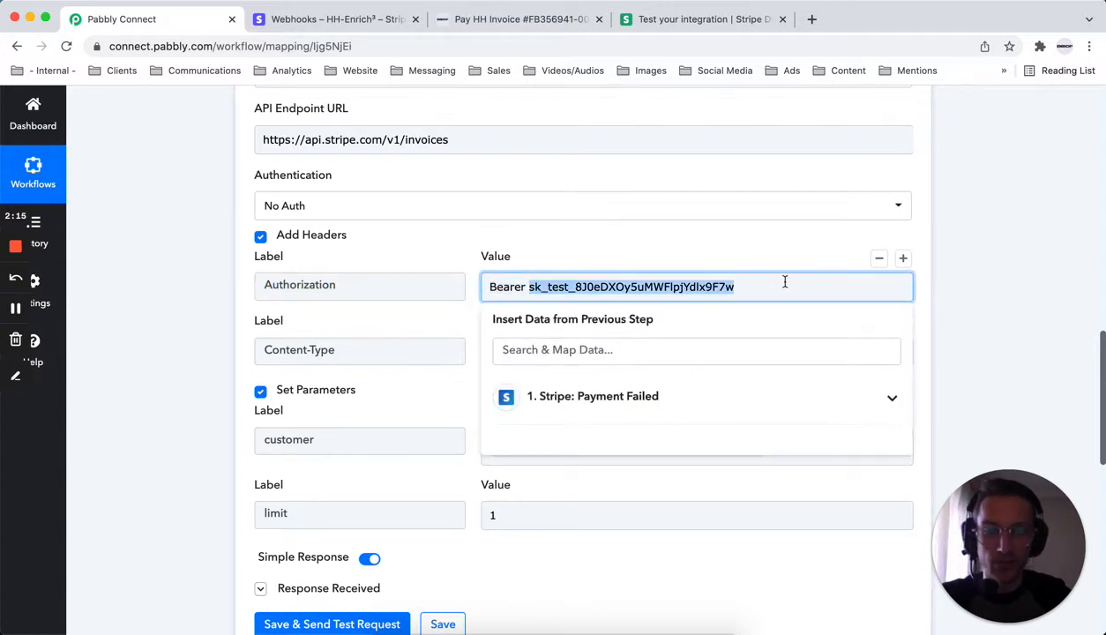
# Step: Switch to the Stripe dashboard, open the API keys page for developers and reveal the test secret key
pyautogui.click(307, 21)
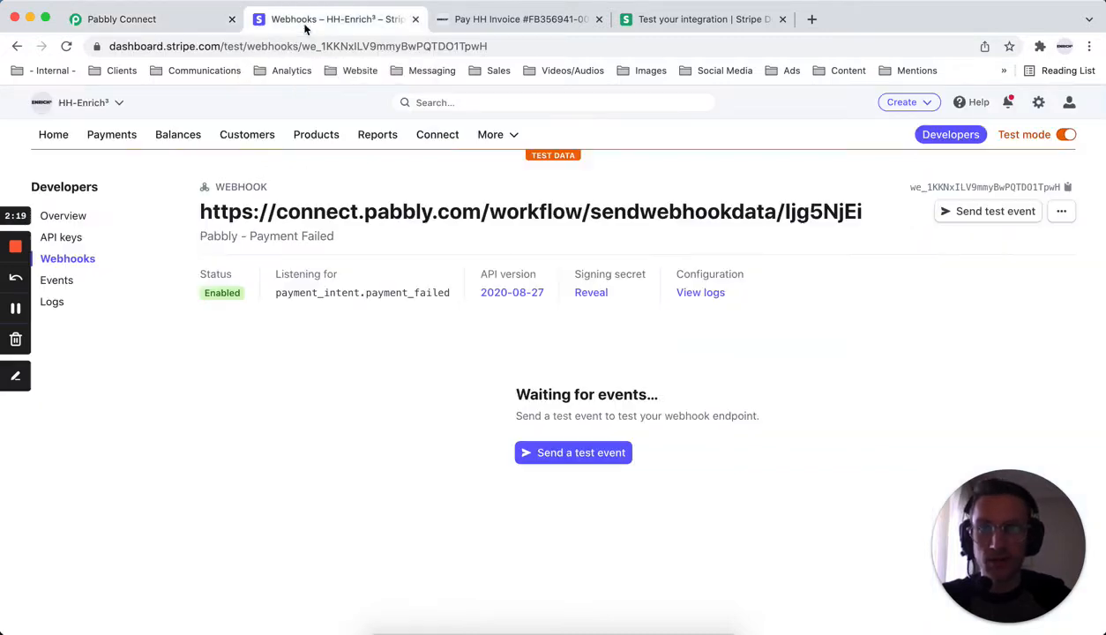
pyautogui.click(73, 241)
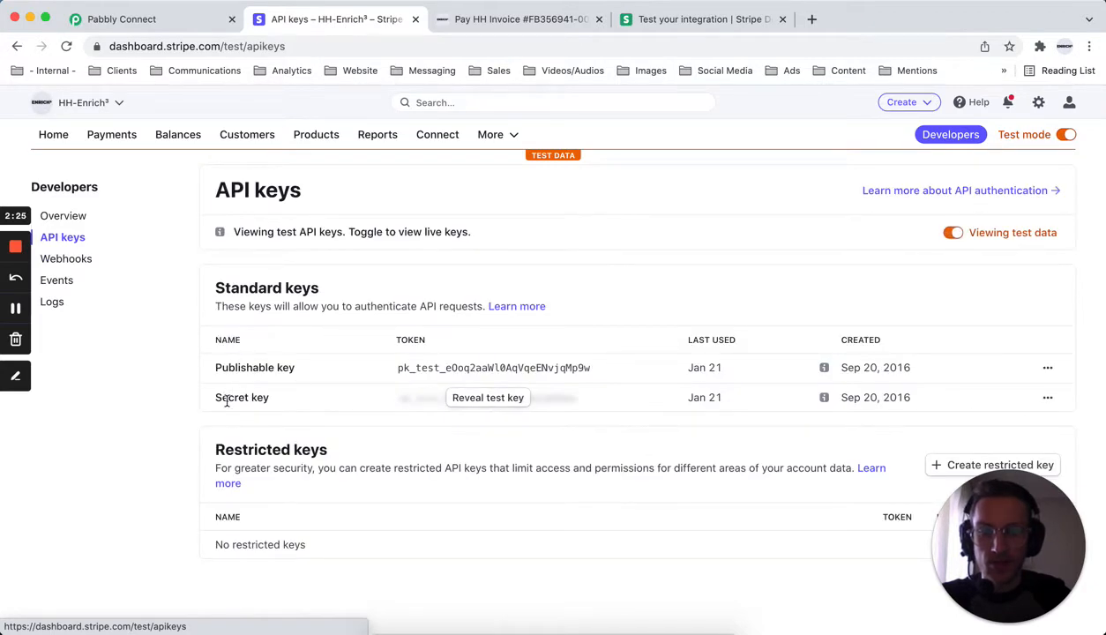
pyautogui.moveTo(227, 401); pyautogui.dragTo(288, 392)
pyautogui.click(287, 392)
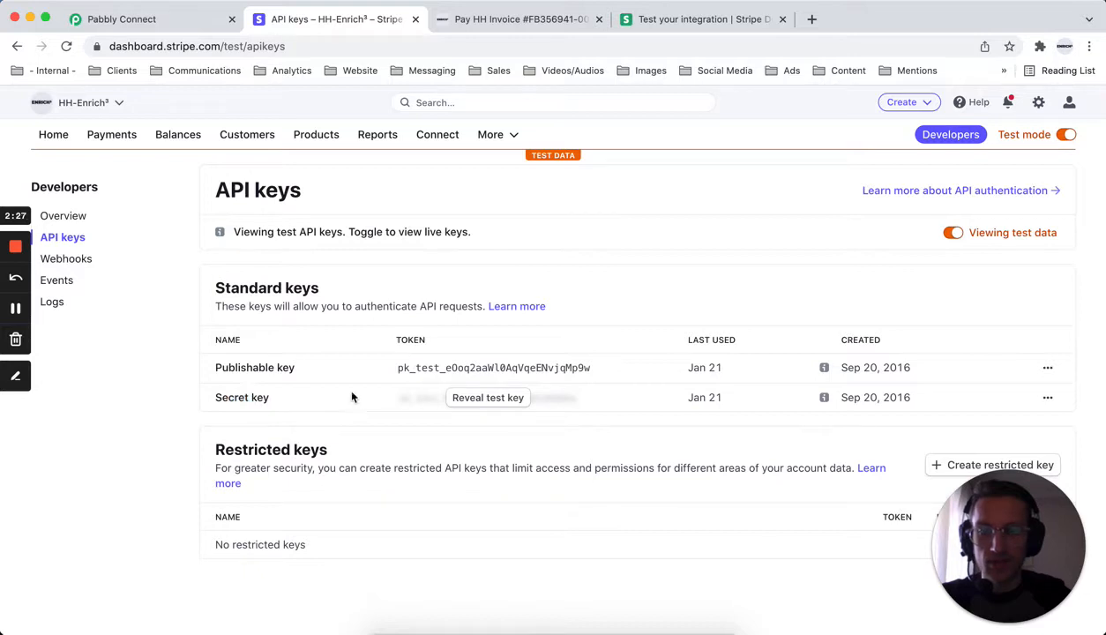
pyautogui.click(462, 397)
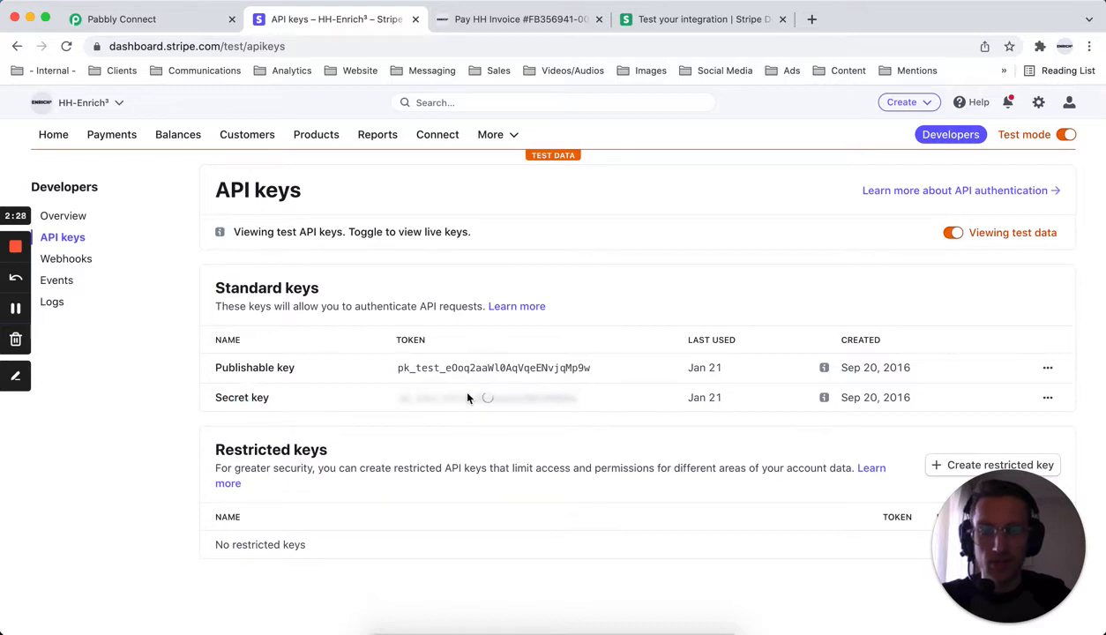
pyautogui.click(1048, 400)
pyautogui.click(684, 441)
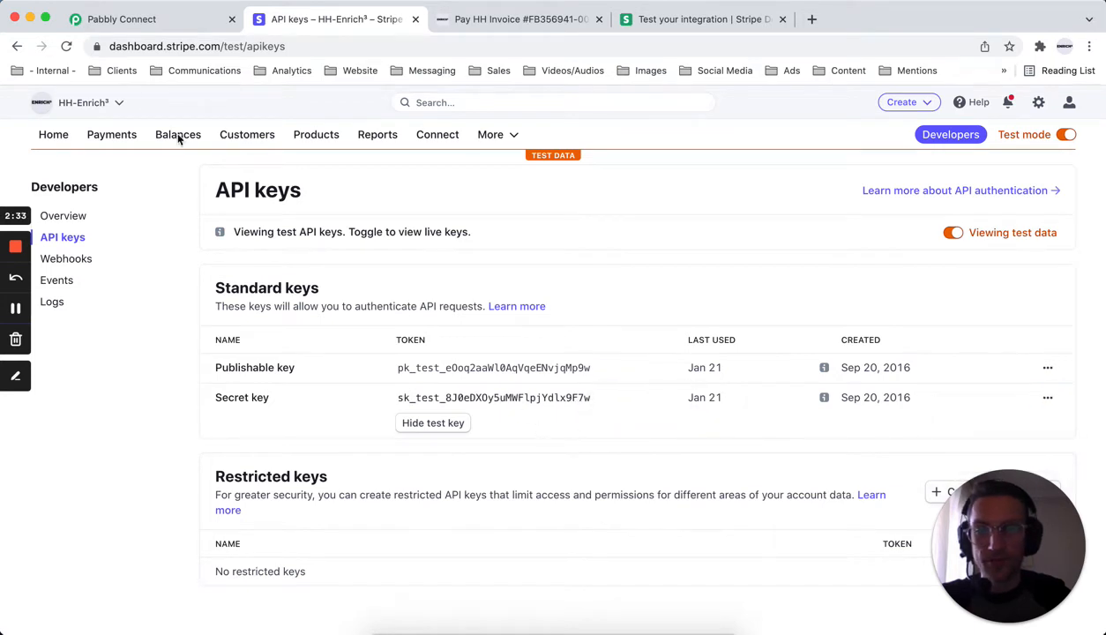
# Step: Return to the Pabbly workflow and check the Bearer prefix and secret key in the Authorization header value
pyautogui.click(115, 20)
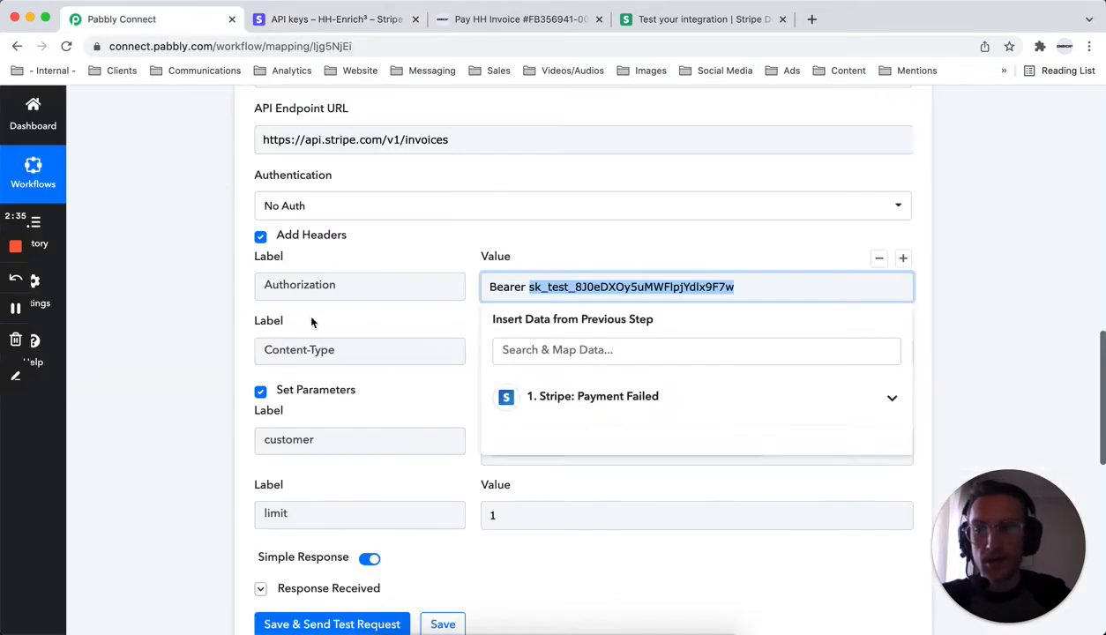
pyautogui.click(621, 267)
pyautogui.click(516, 286)
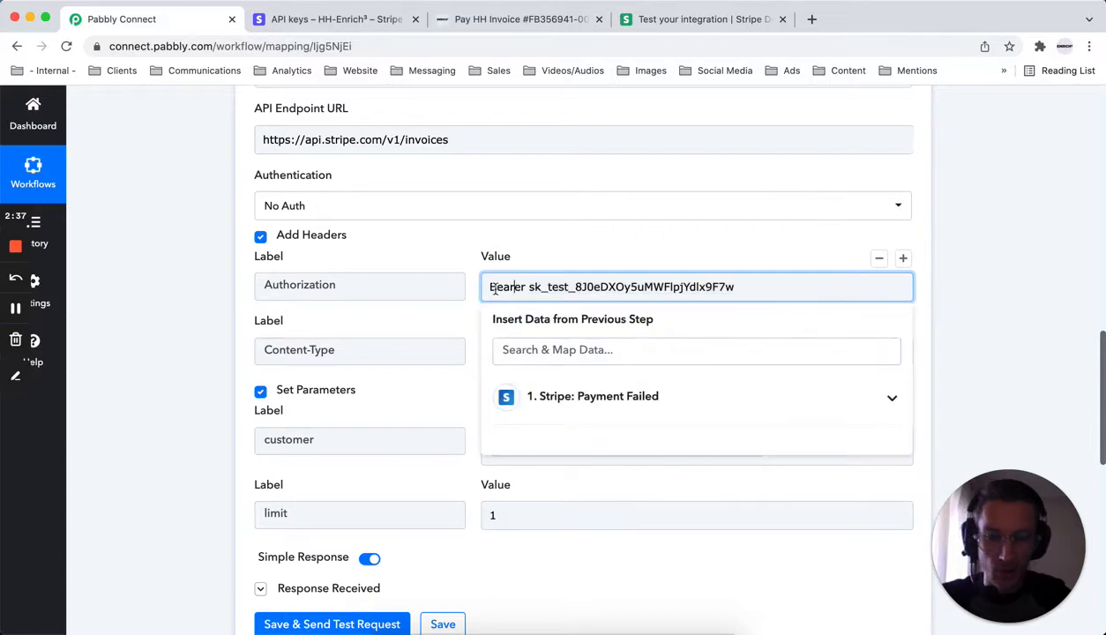
pyautogui.moveTo(503, 288); pyautogui.dragTo(785, 289)
pyautogui.click(985, 302)
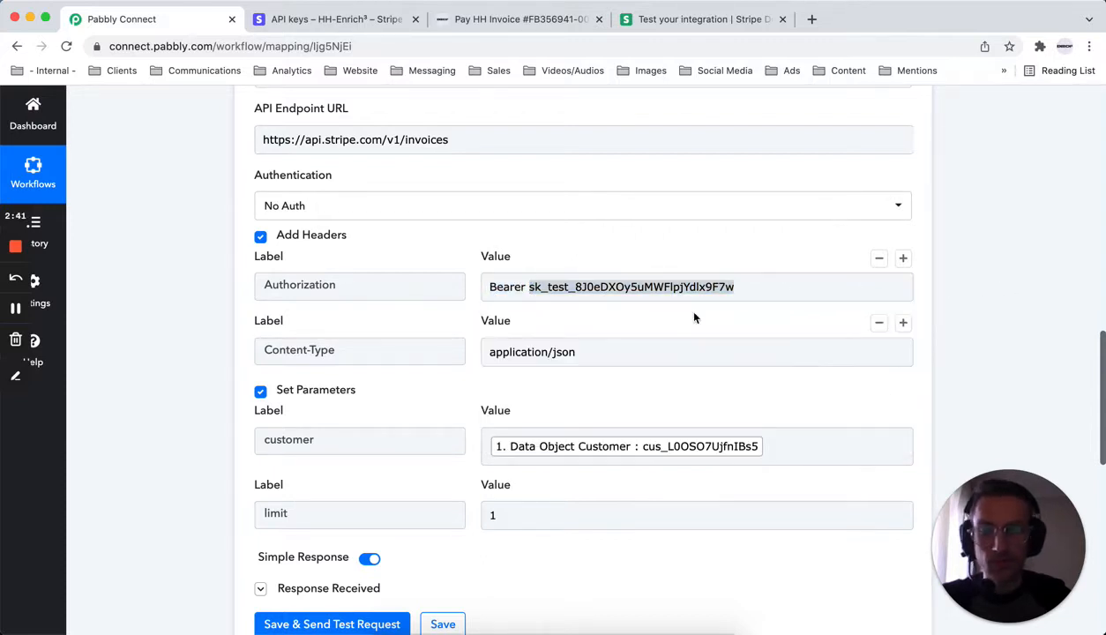
# Step: Review the Content-Type header with its application/json value and the label of the customer parameter
pyautogui.click(397, 350)
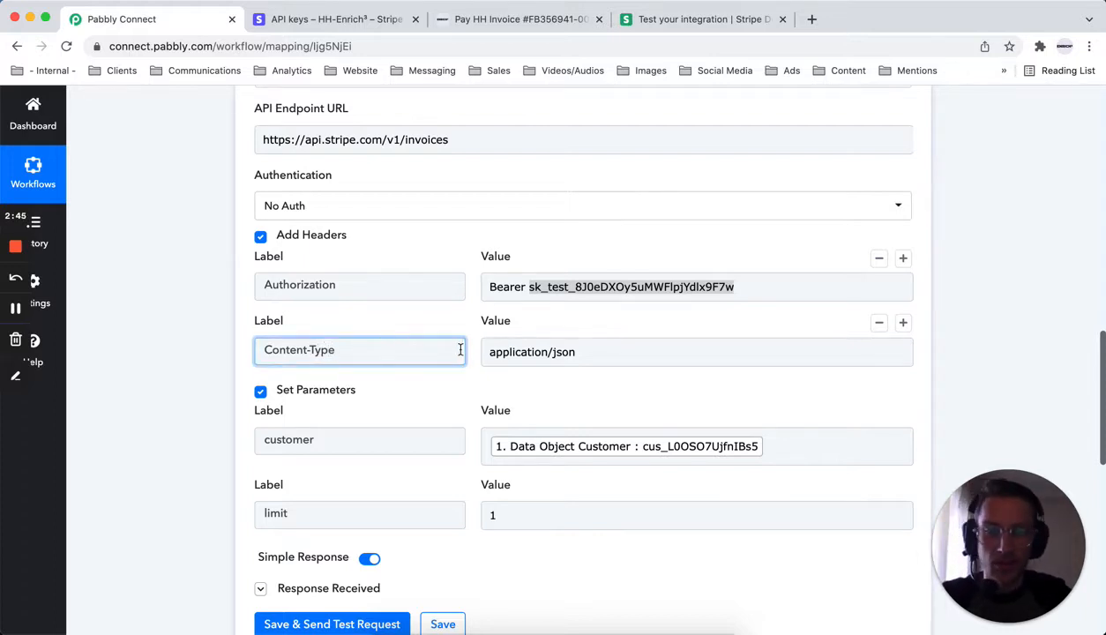
pyautogui.moveTo(595, 348); pyautogui.dragTo(452, 353)
pyautogui.click(459, 394)
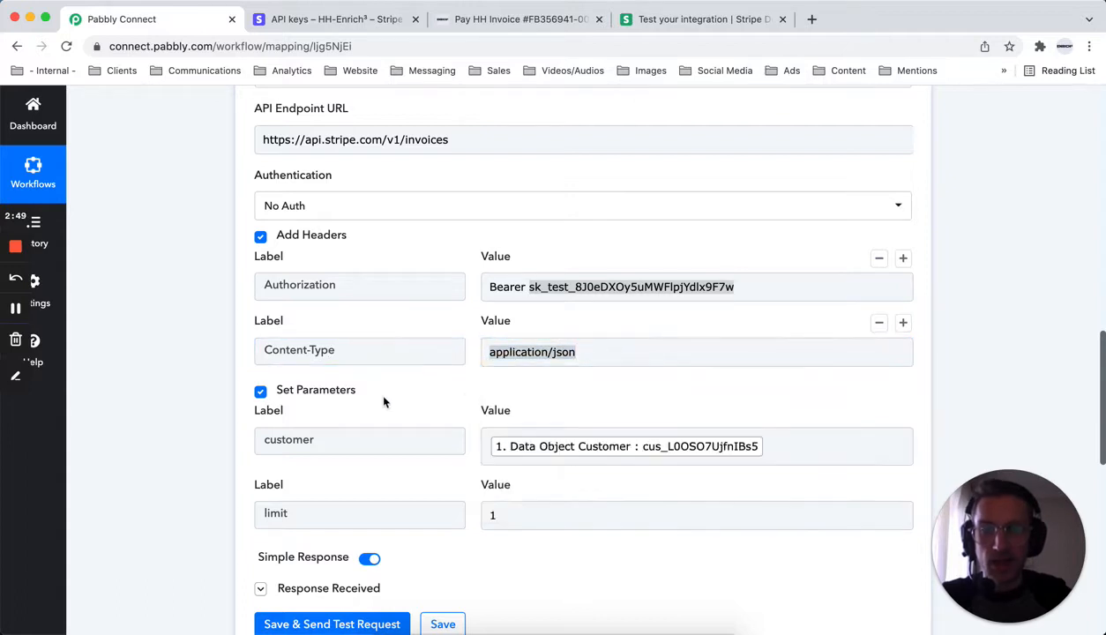
pyautogui.moveTo(328, 398)
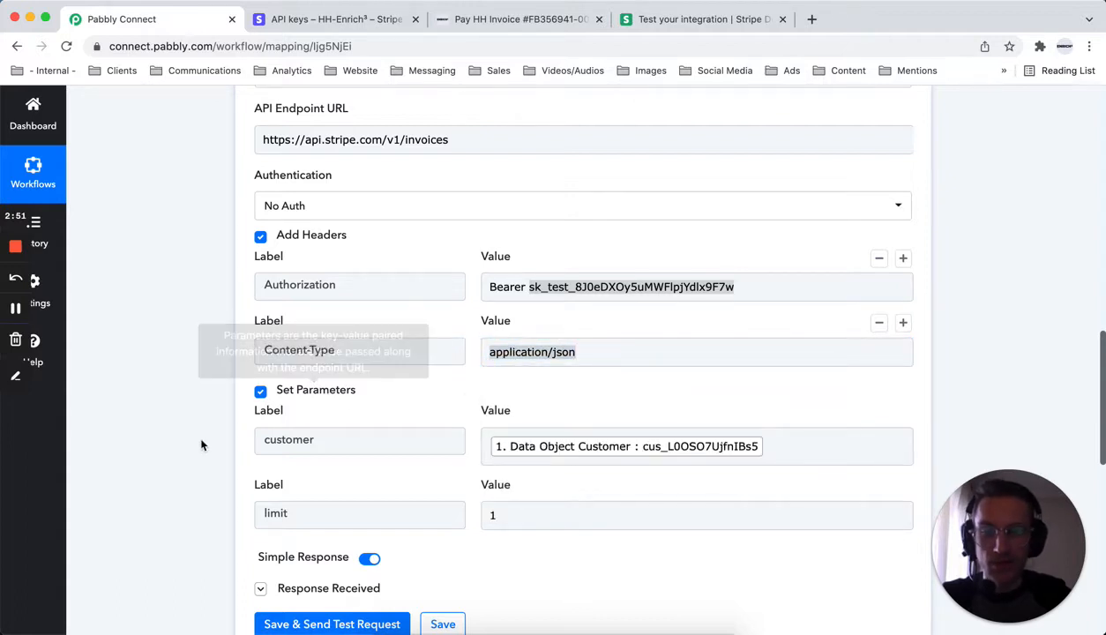
pyautogui.click(341, 436)
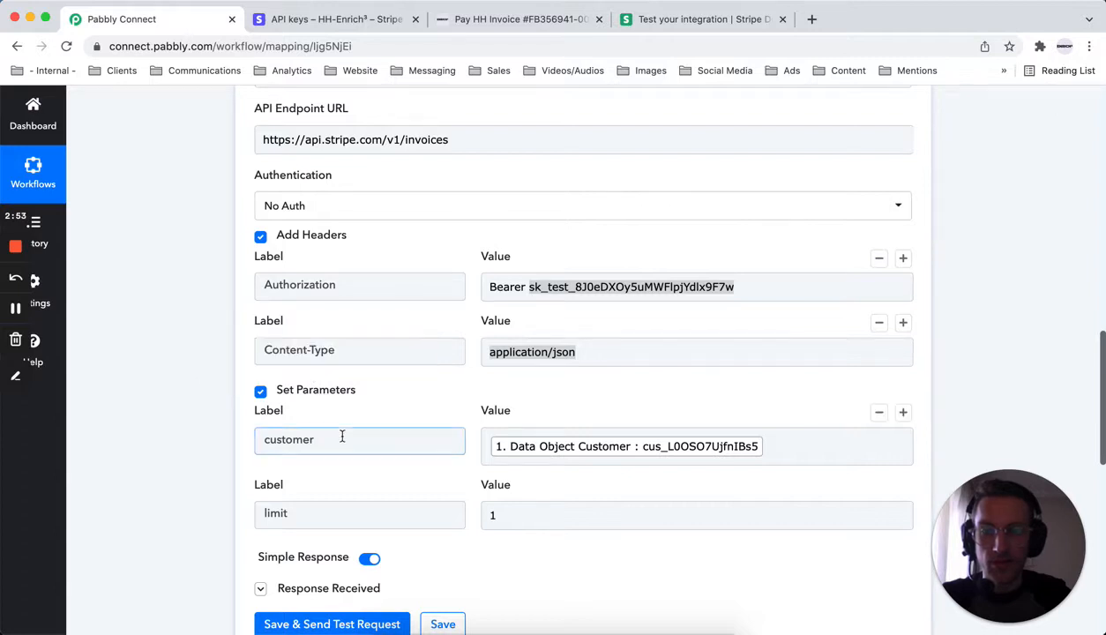
pyautogui.doubleClick(342, 436)
# Step: Search the Stripe: Payment Failed data for "customer" to examine the mapping options for the customer parameter's value
pyautogui.click(592, 400)
pyautogui.scroll(-1, 670, 397)
pyautogui.click(772, 411)
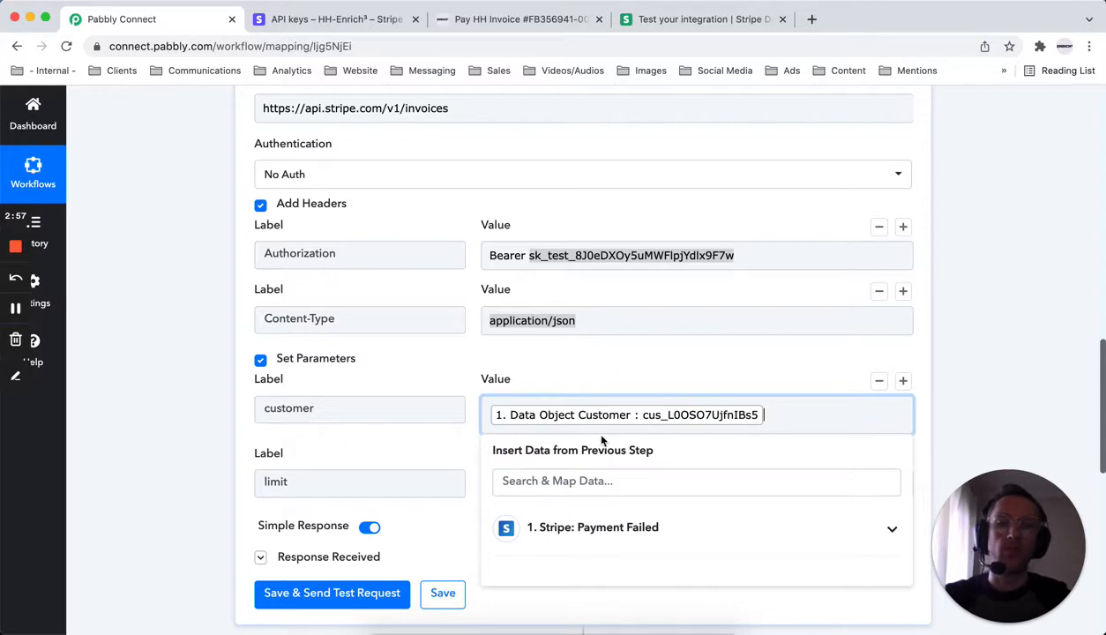
pyautogui.click(561, 477)
pyautogui.scroll(-2, 635, 490)
pyautogui.click(621, 483)
pyautogui.scroll(-3, 619, 468)
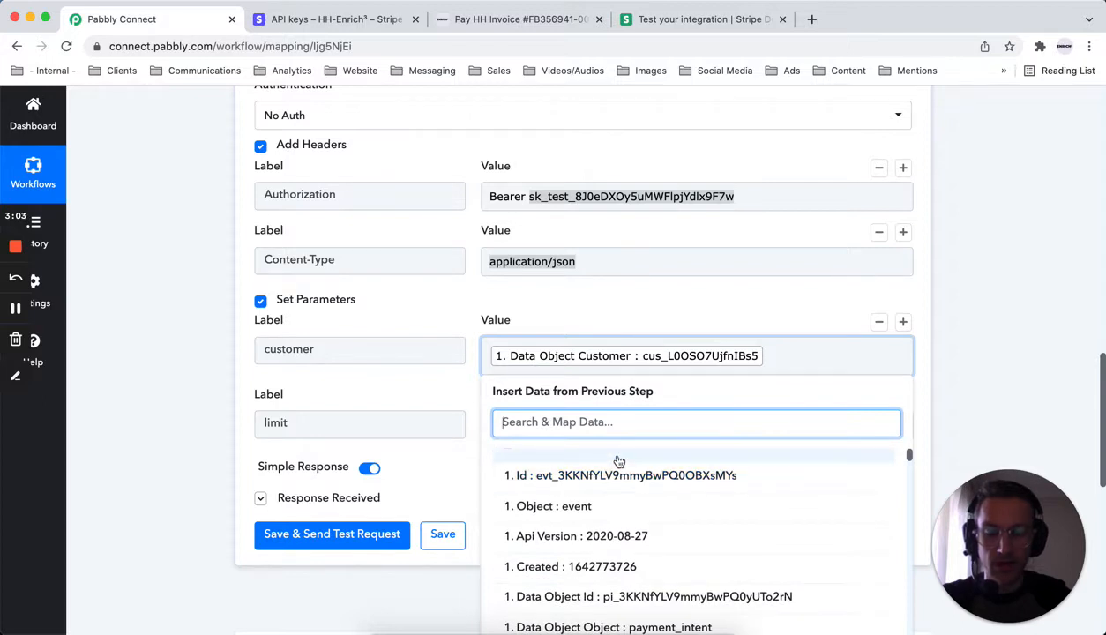
pyautogui.write('customer')
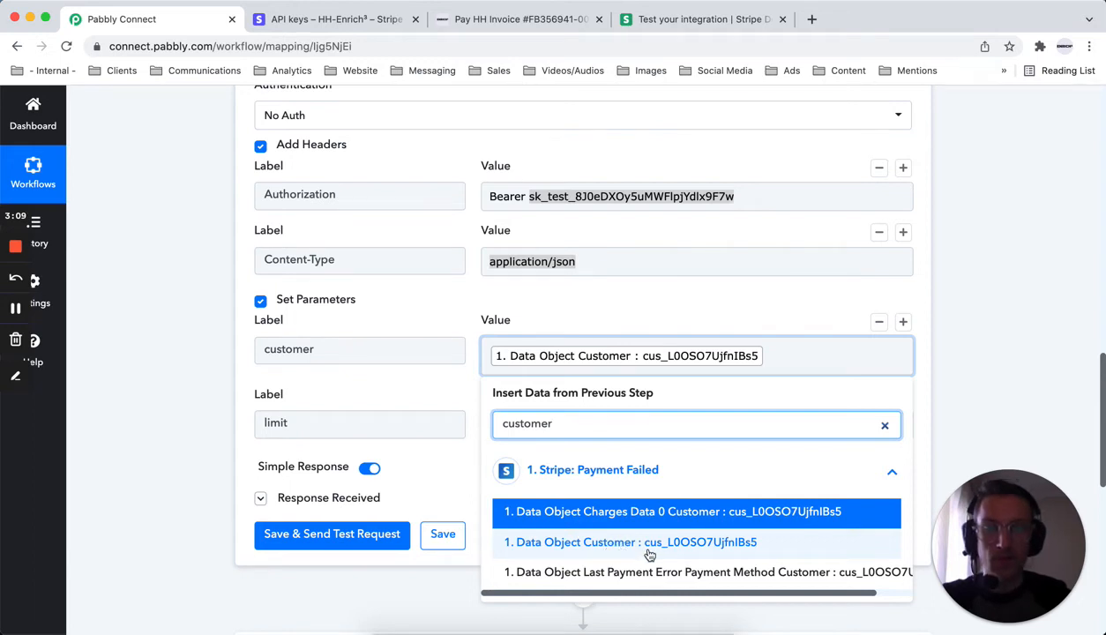
# Step: Close the mapping list, then review the limit parameter and the Data Object Customer mapping of the customer parameter
pyautogui.click(938, 410)
pyautogui.doubleClick(359, 420)
pyautogui.click(521, 424)
pyautogui.click(208, 395)
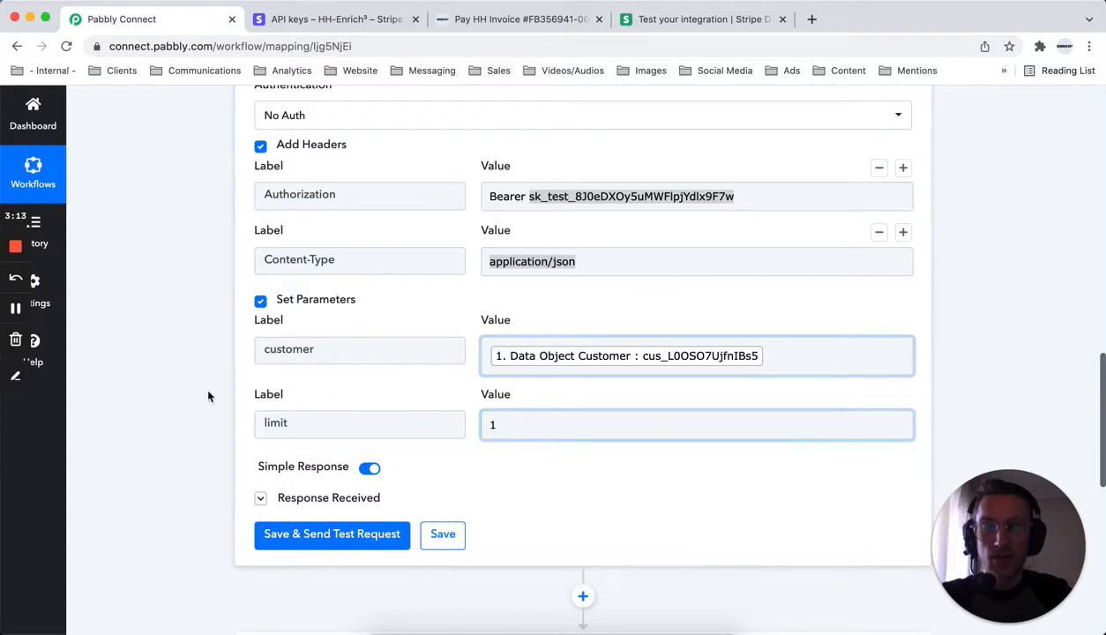
pyautogui.click(732, 357)
pyautogui.click(649, 363)
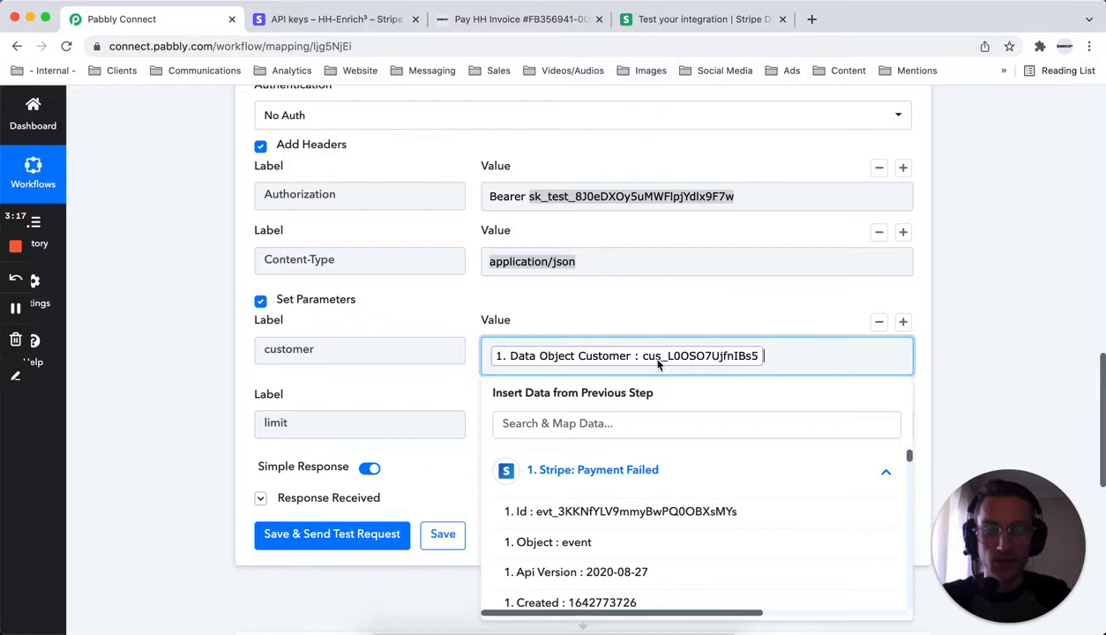
pyautogui.click(951, 338)
# Step: Switch to Stripe's invoices list under payments and inspect the details of the open $10.00 CAD invoice
pyautogui.scroll(10, 719, 371)
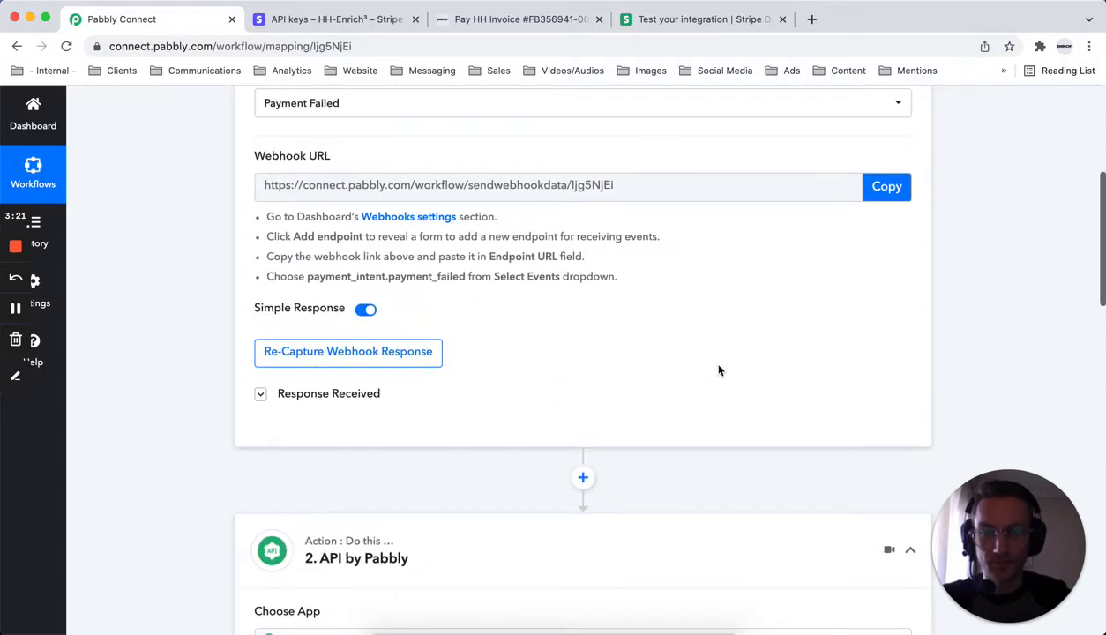
pyautogui.scroll(3, 719, 371)
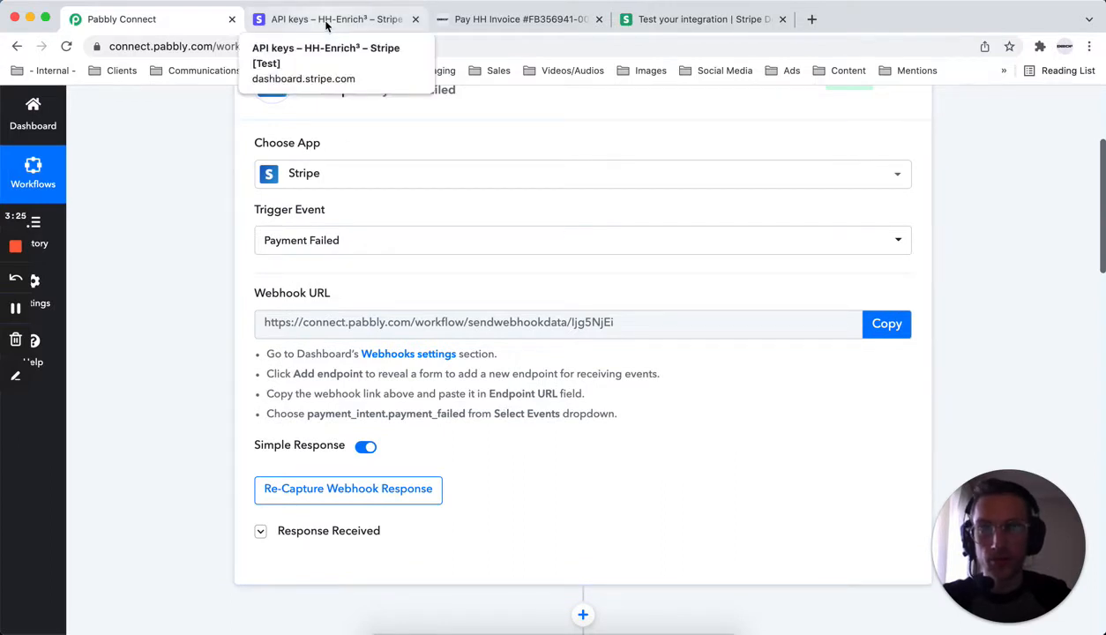
pyautogui.click(464, 19)
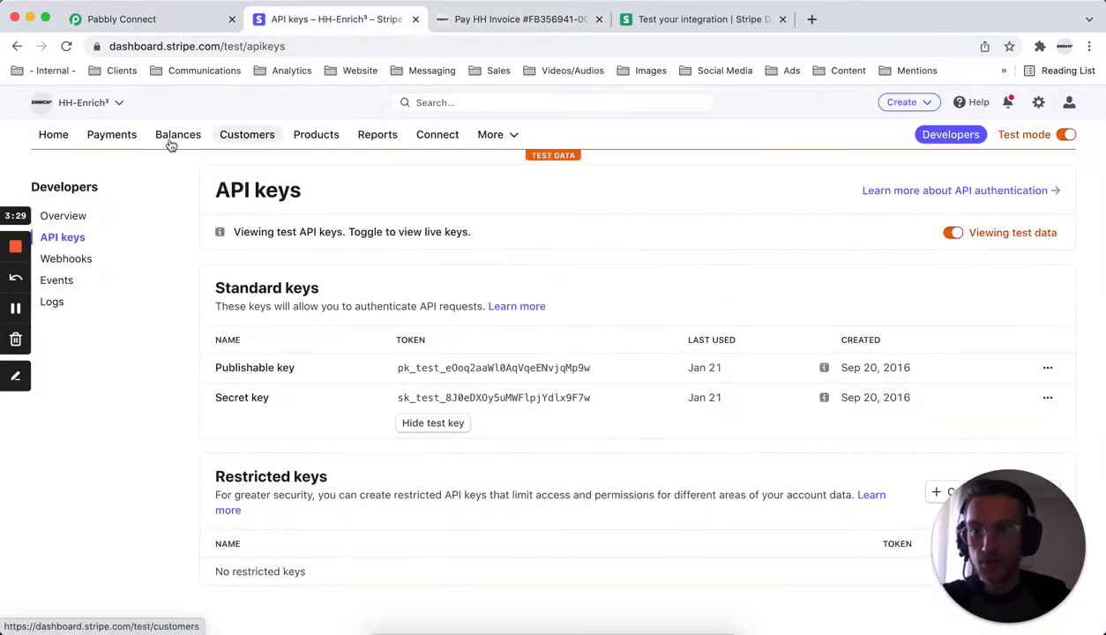
pyautogui.click(119, 139)
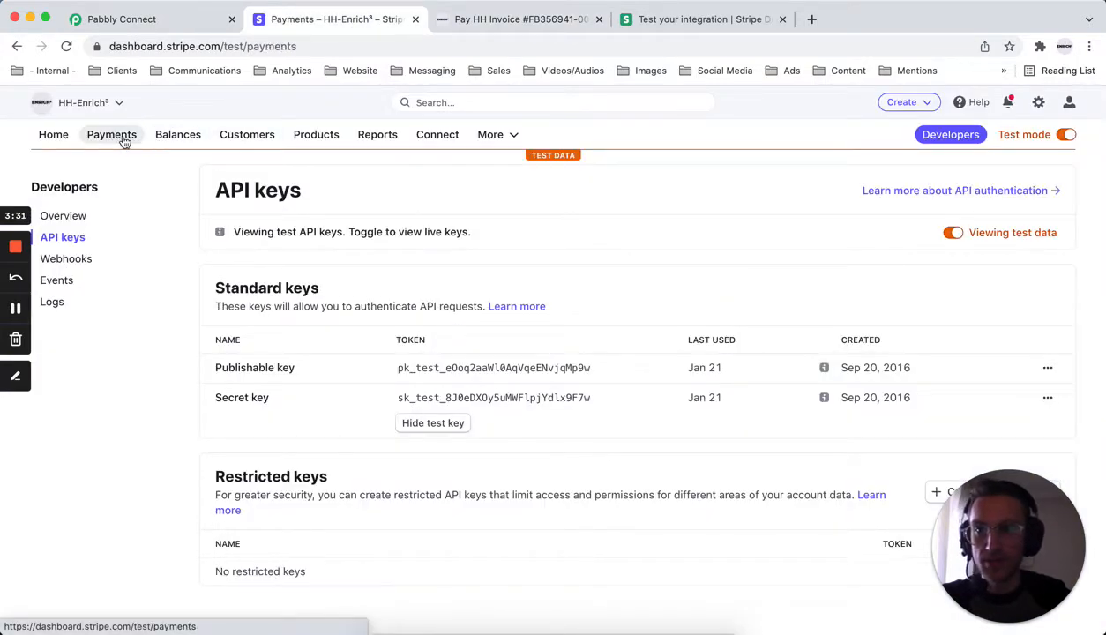
pyautogui.click(74, 315)
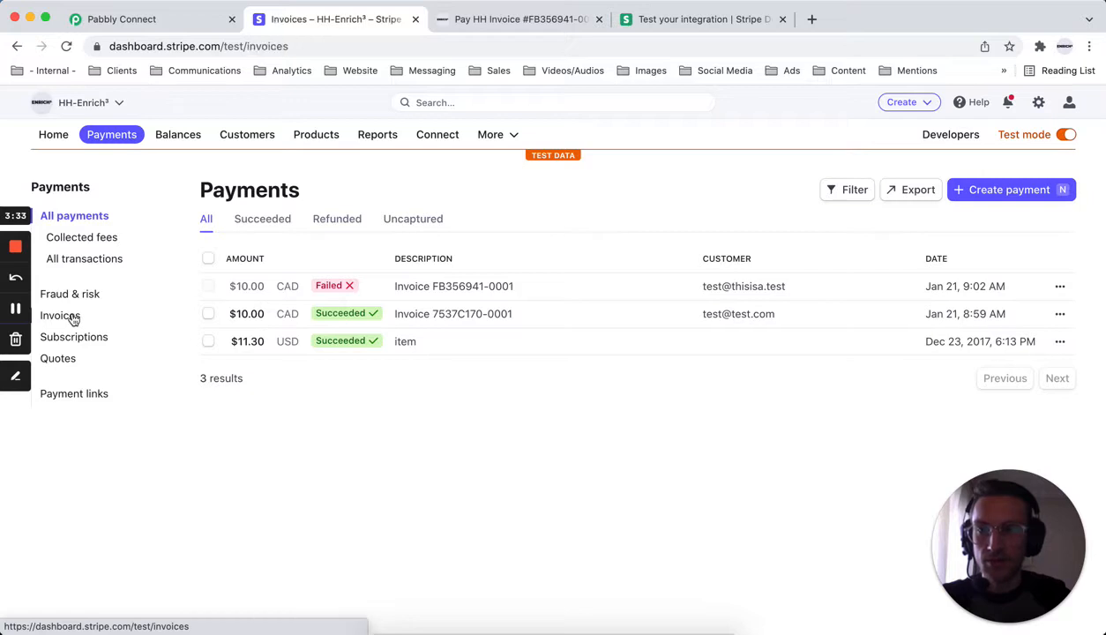
pyautogui.scroll(-1, 476, 547)
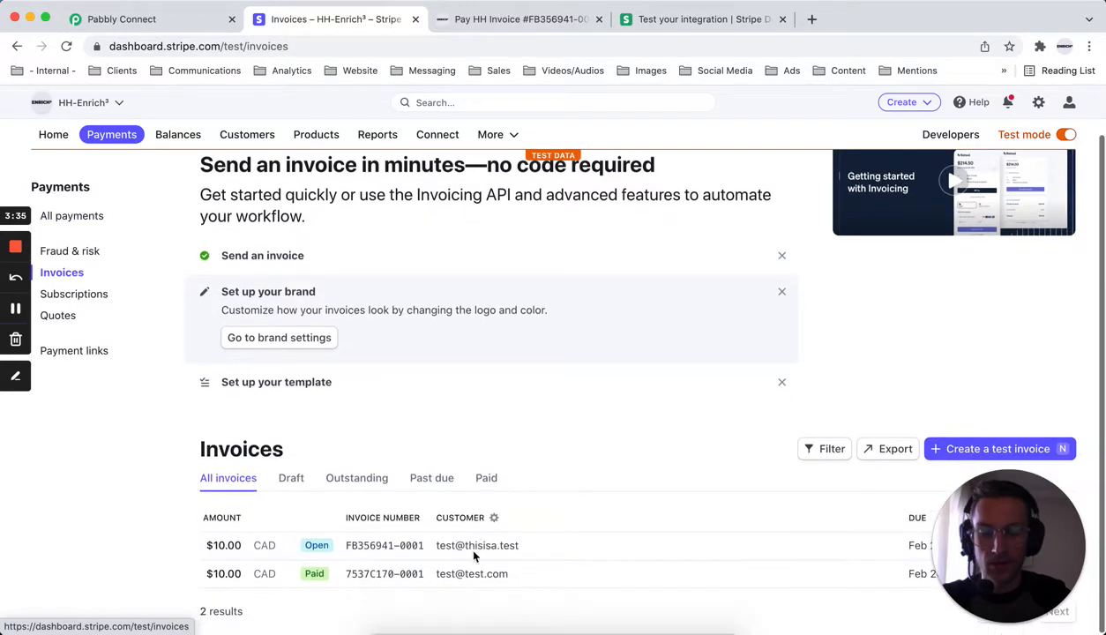
pyautogui.click(486, 554)
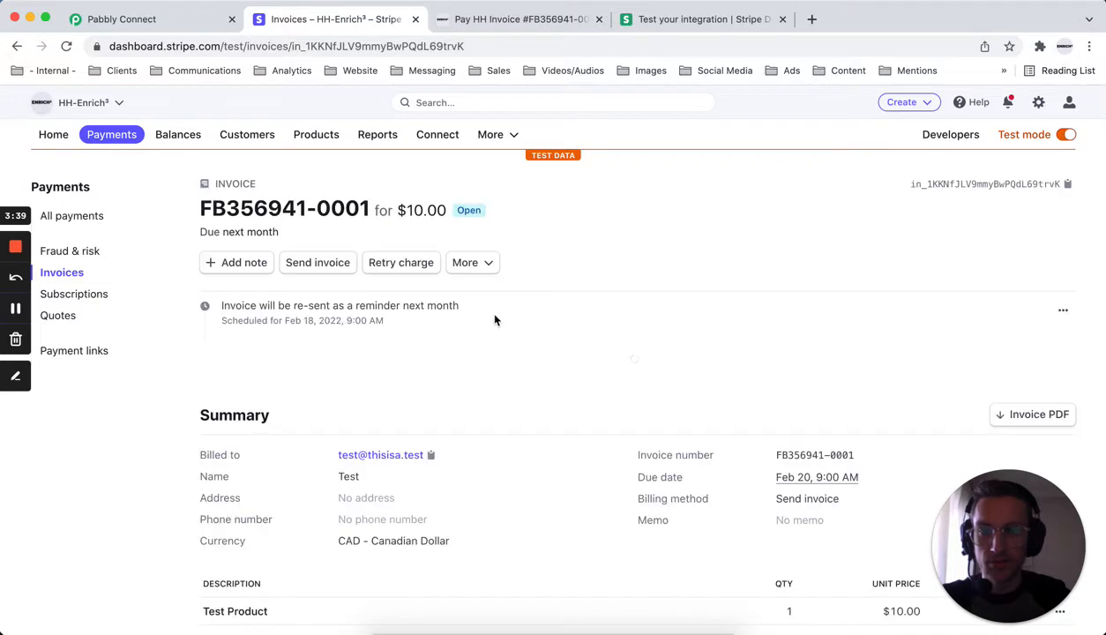
# Step: Return to the invoices list and create a new test invoice for the most recent test customer
pyautogui.click(101, 274)
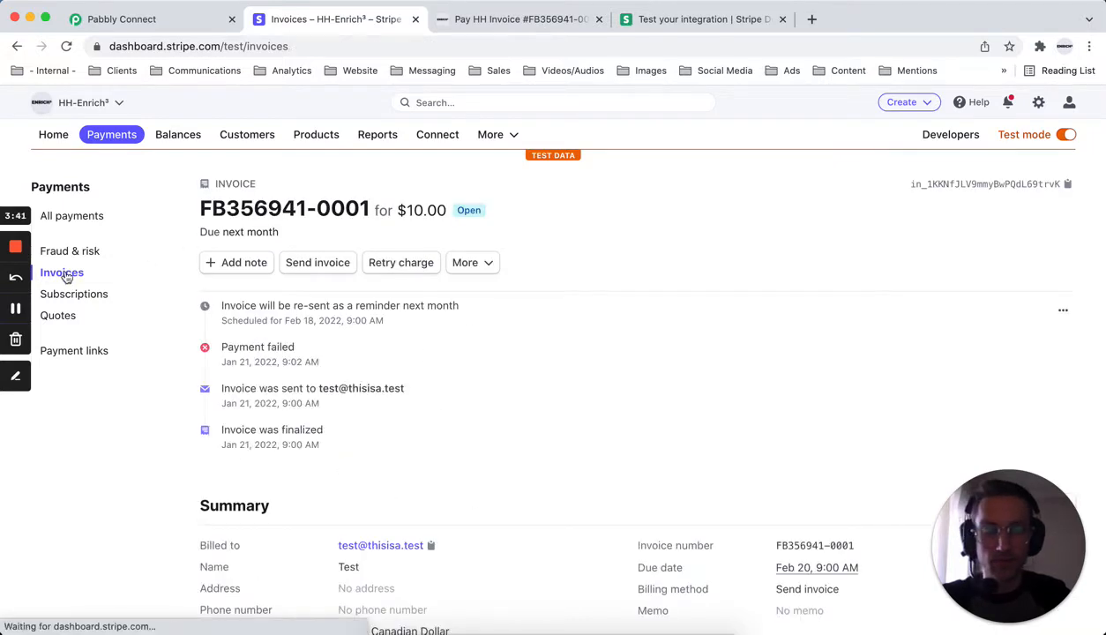
pyautogui.scroll(-1, 957, 441)
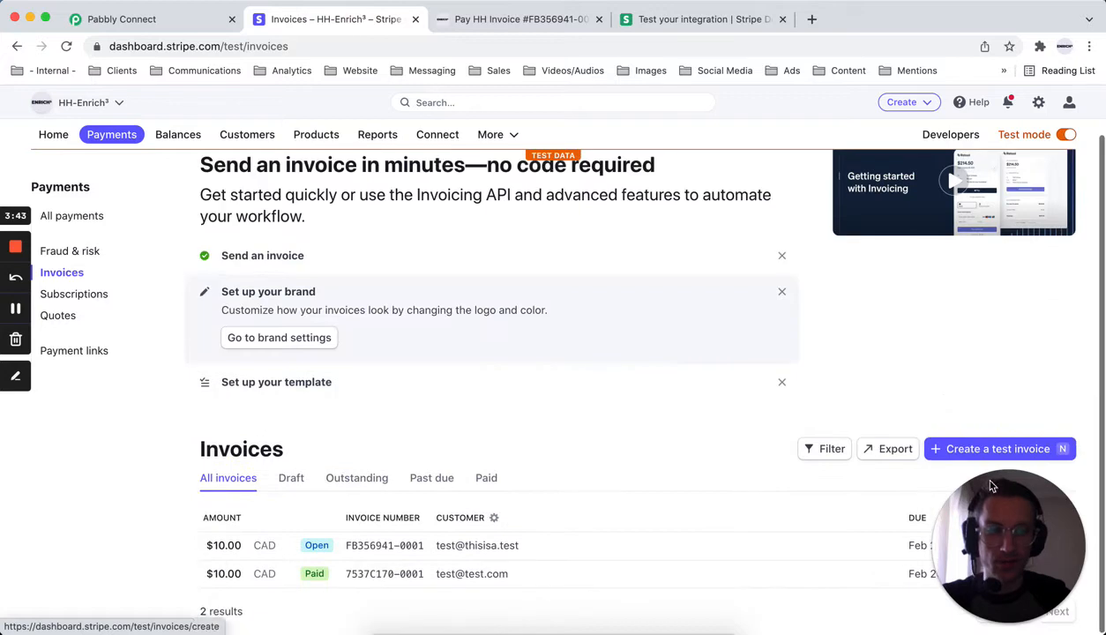
pyautogui.moveTo(977, 518); pyautogui.dragTo(60, 501)
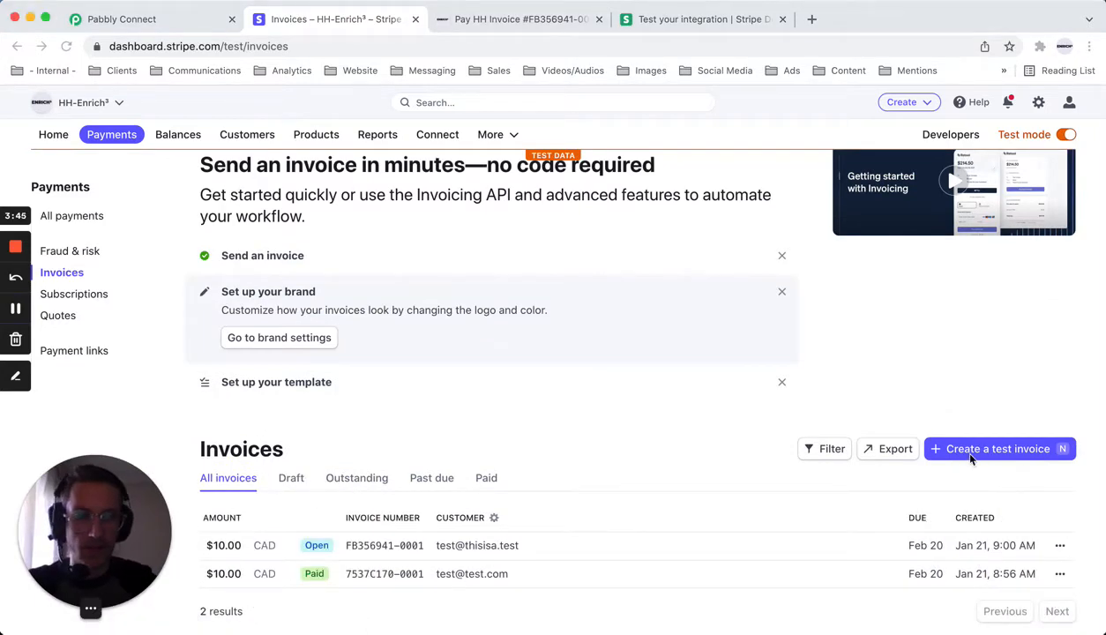
pyautogui.click(995, 451)
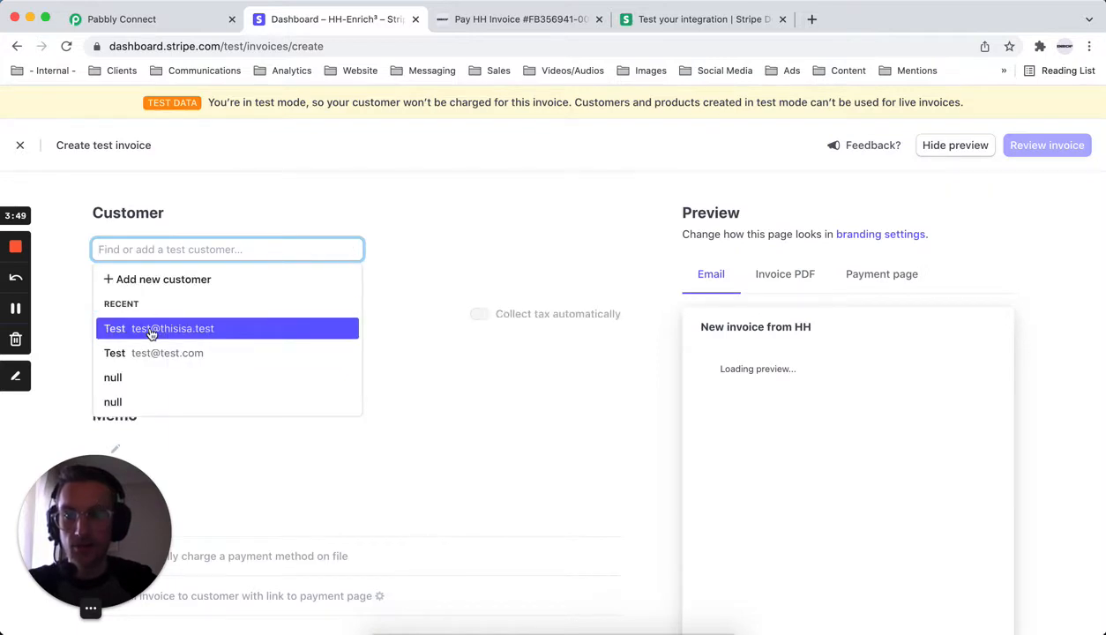
pyautogui.click(152, 334)
# Step: Add one Test Product priced at $10.00 to the draft test invoice and save the item
pyautogui.scroll(-3, 176, 327)
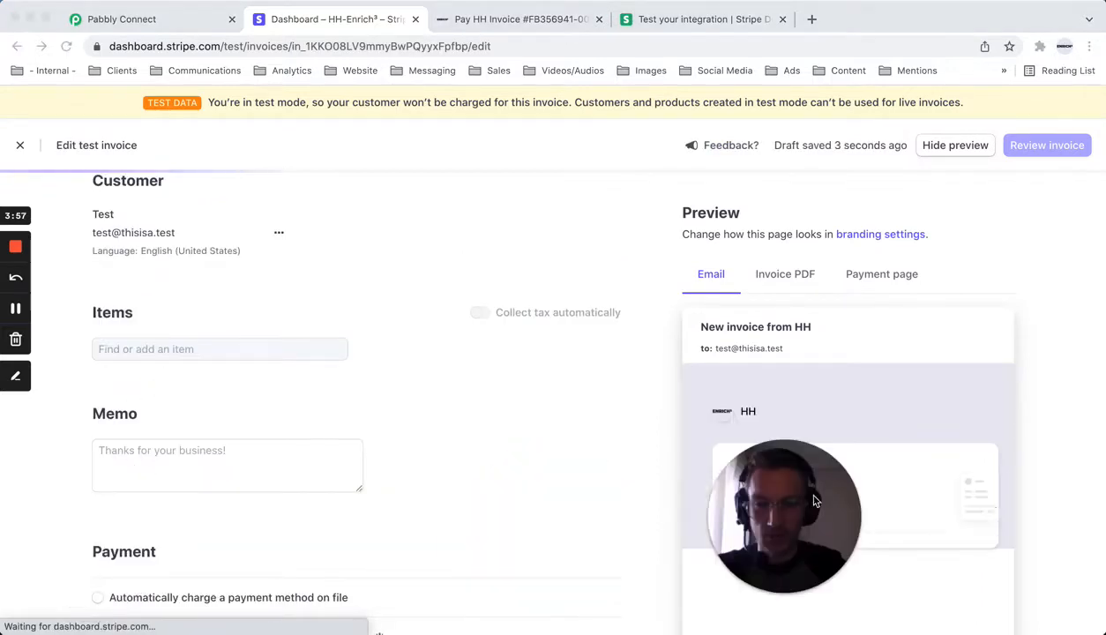
pyautogui.click(213, 352)
pyautogui.click(155, 426)
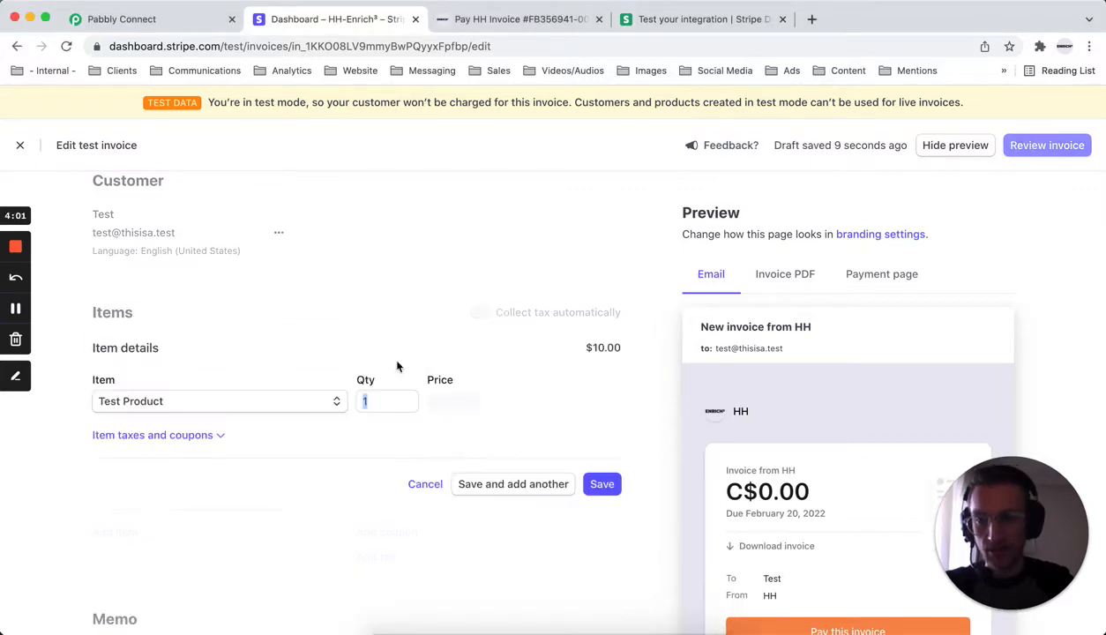
pyautogui.click(477, 452)
pyautogui.scroll(-10, 557, 394)
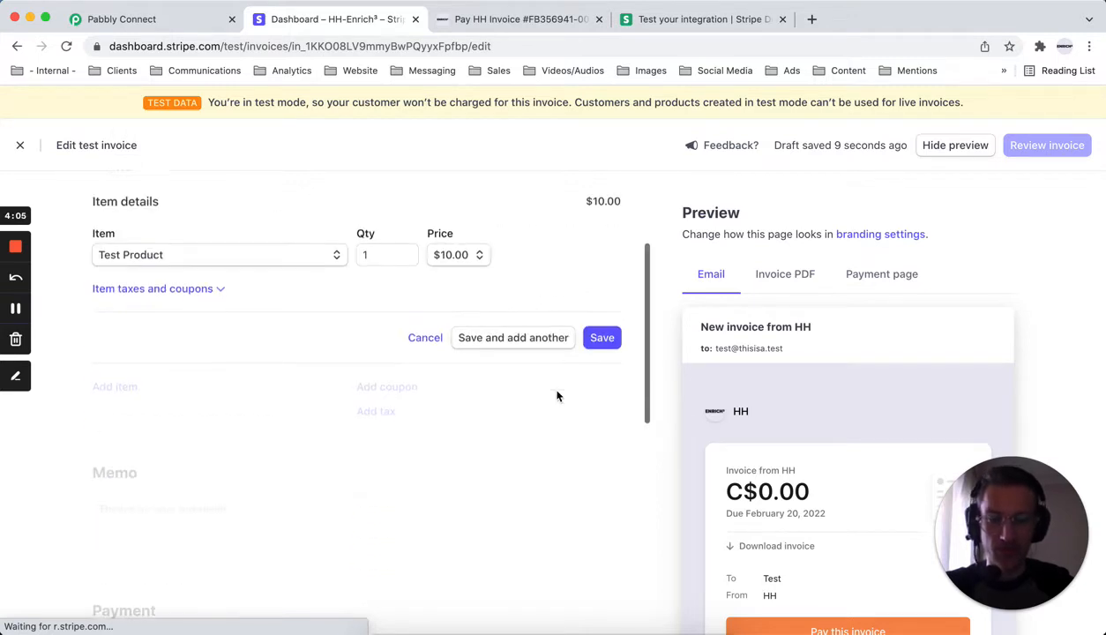
pyautogui.scroll(-1, 557, 396)
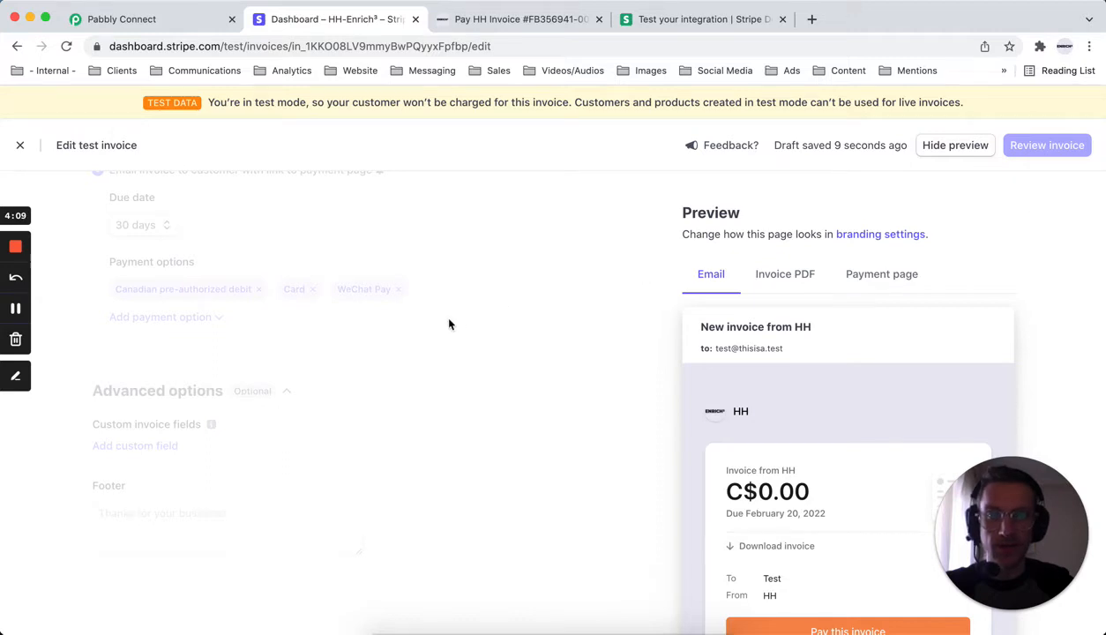
pyautogui.scroll(10, 449, 325)
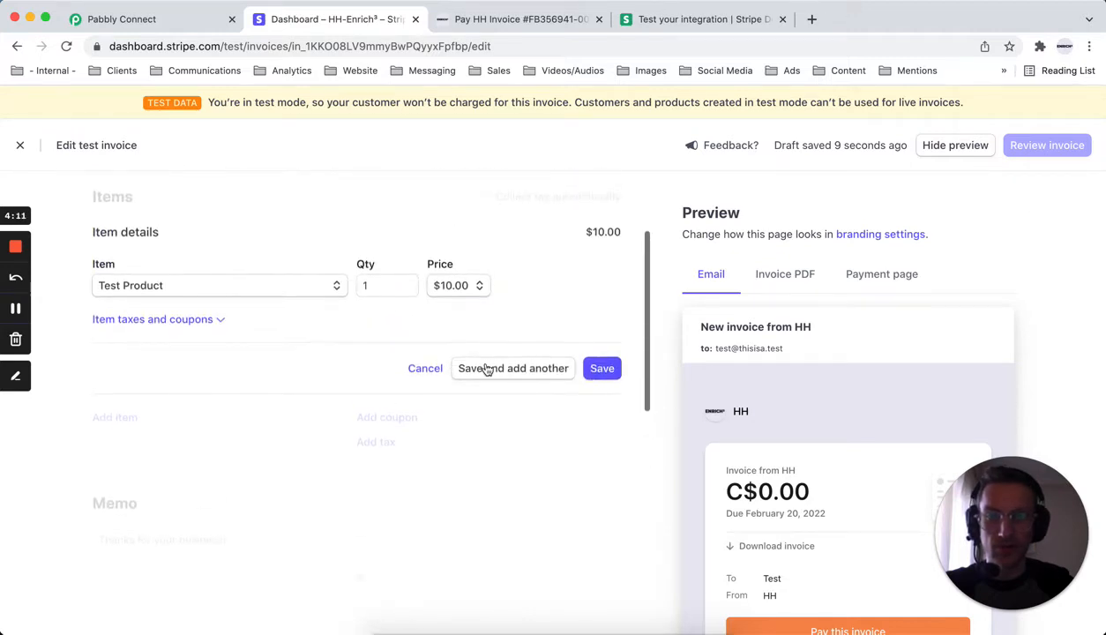
pyautogui.click(604, 369)
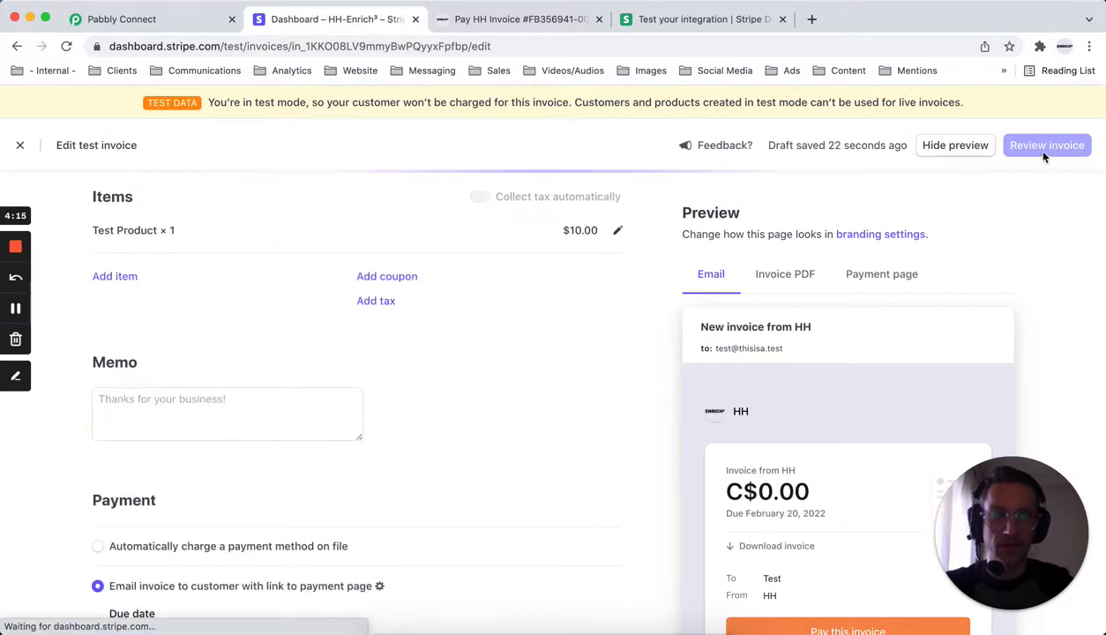
# Step: Look over the email preview of the draft invoice and leave the invoice editor
pyautogui.scroll(-2, 975, 302)
pyautogui.scroll(-1, 975, 303)
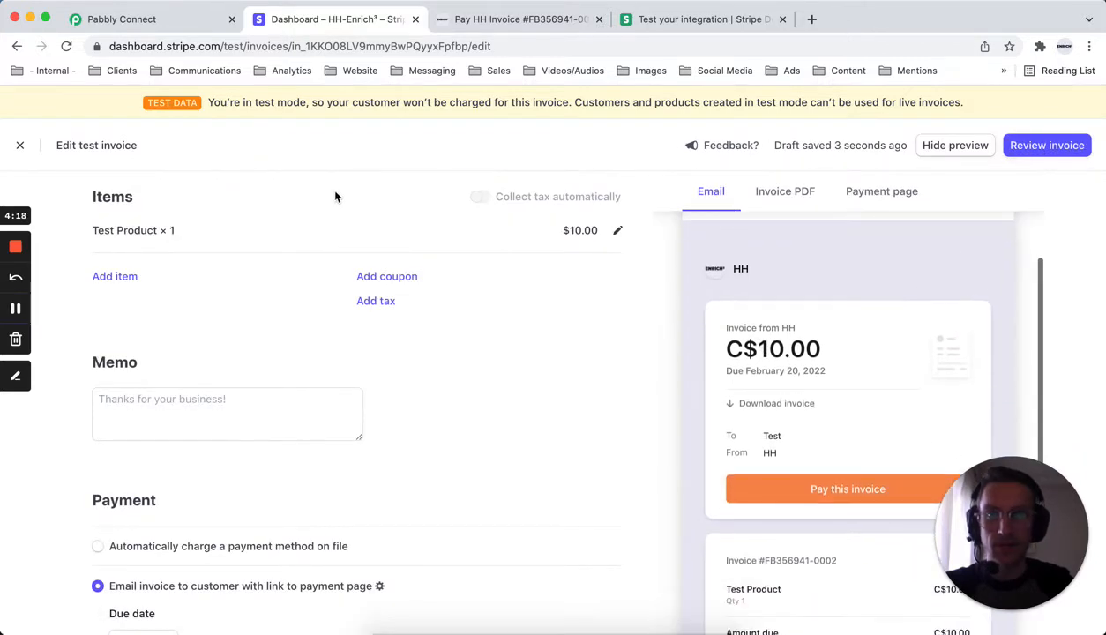
pyautogui.click(21, 146)
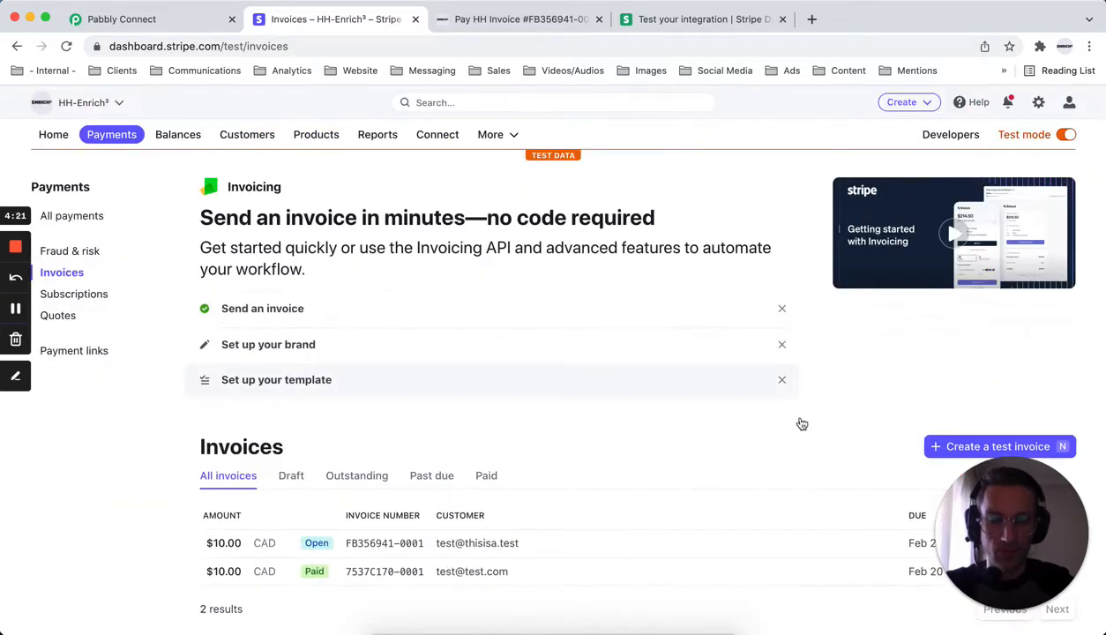
# Step: Delete the draft $10.00 CAD test invoice from the invoices list
pyautogui.scroll(-2, 512, 520)
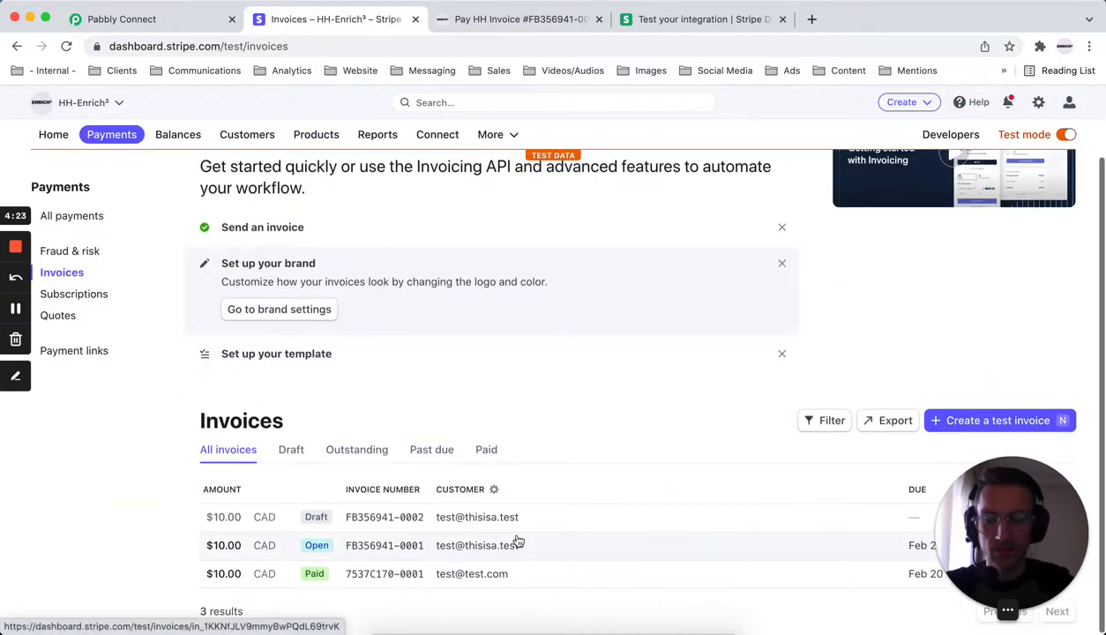
pyautogui.moveTo(1023, 502); pyautogui.dragTo(106, 500)
pyautogui.click(1060, 517)
pyautogui.click(1060, 516)
pyautogui.click(1000, 428)
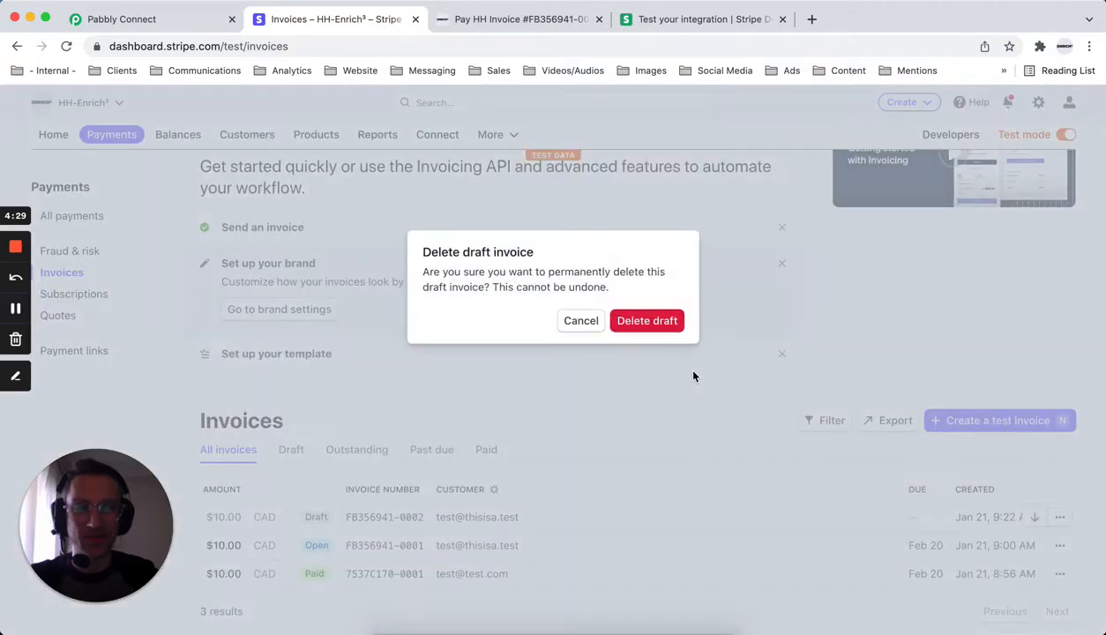
pyautogui.click(657, 327)
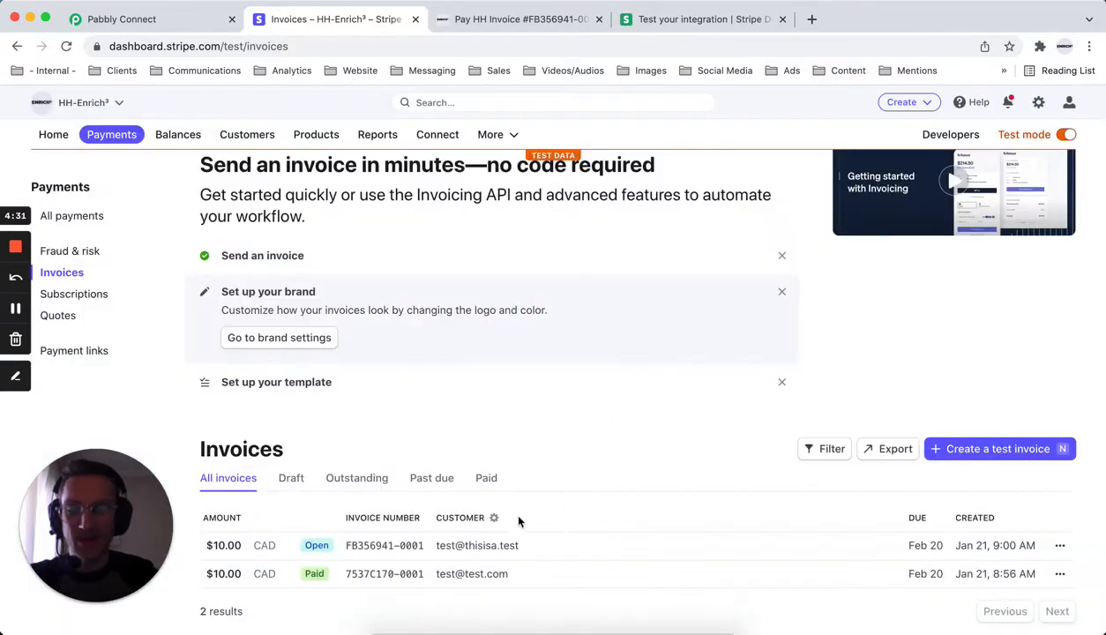
# Step: Open the payment page of the open $10.00 CAD invoice from its details and close the older payment page
pyautogui.click(505, 547)
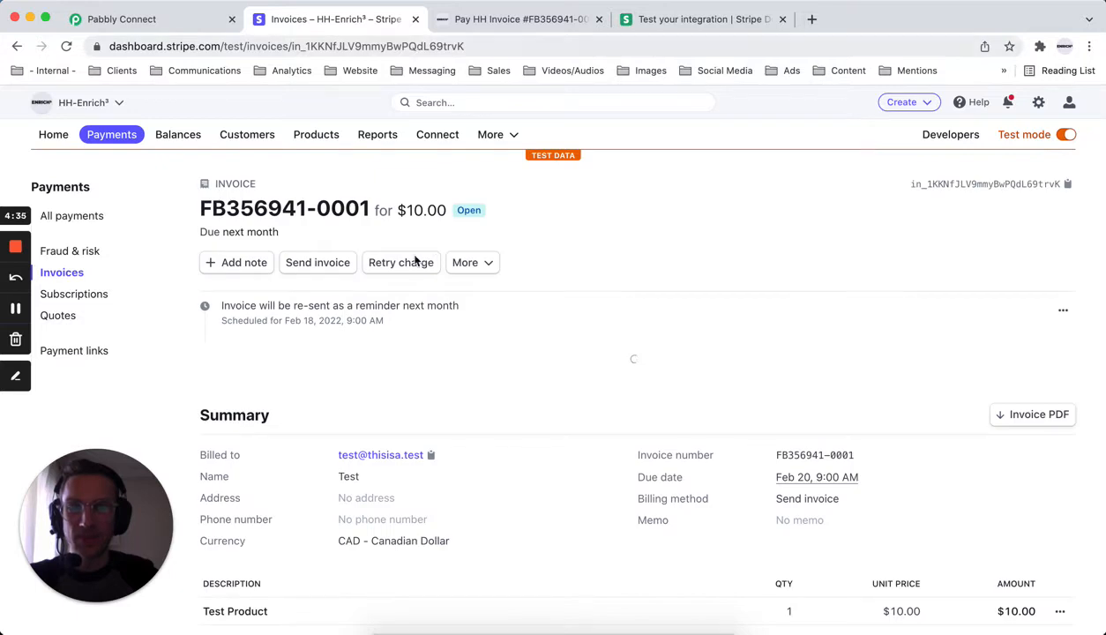
pyautogui.scroll(-5, 450, 354)
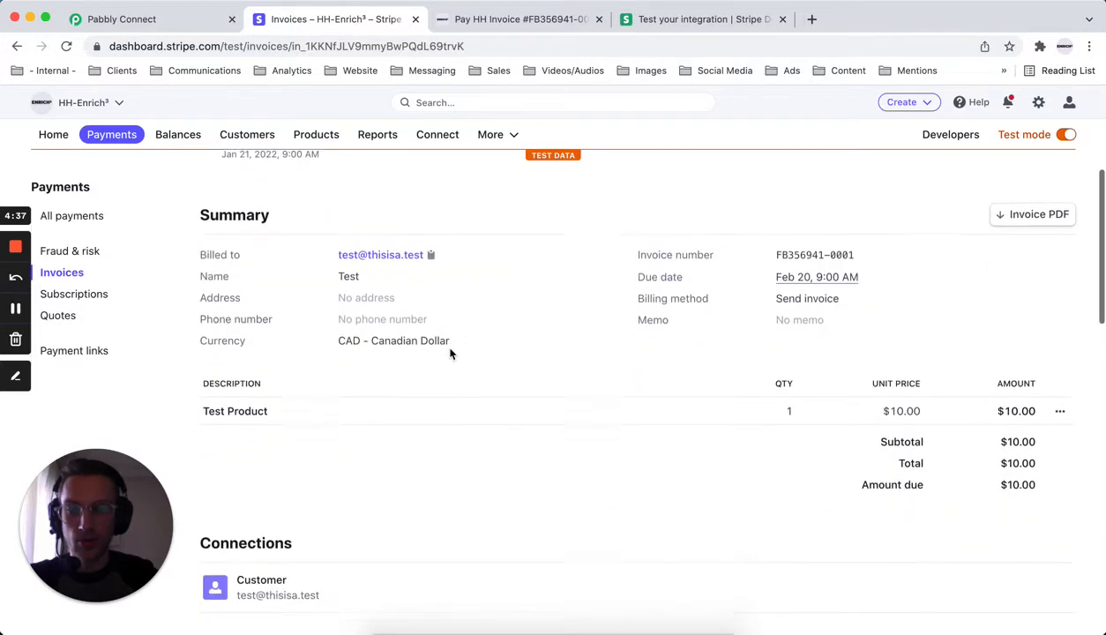
pyautogui.scroll(-5, 450, 353)
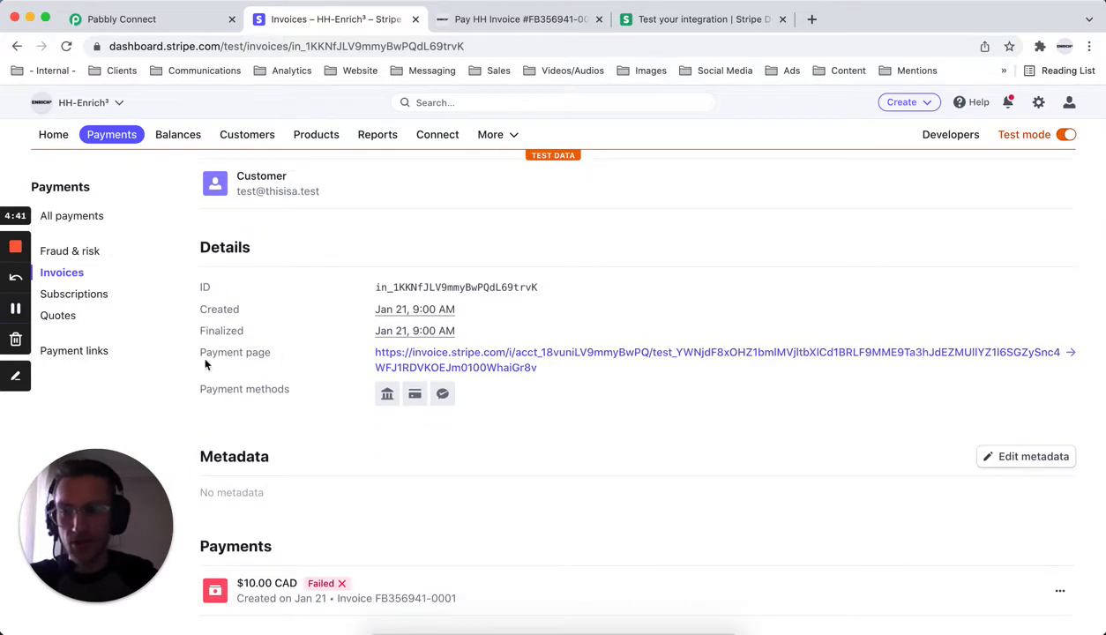
pyautogui.moveTo(202, 356); pyautogui.dragTo(288, 360)
pyautogui.click(289, 360)
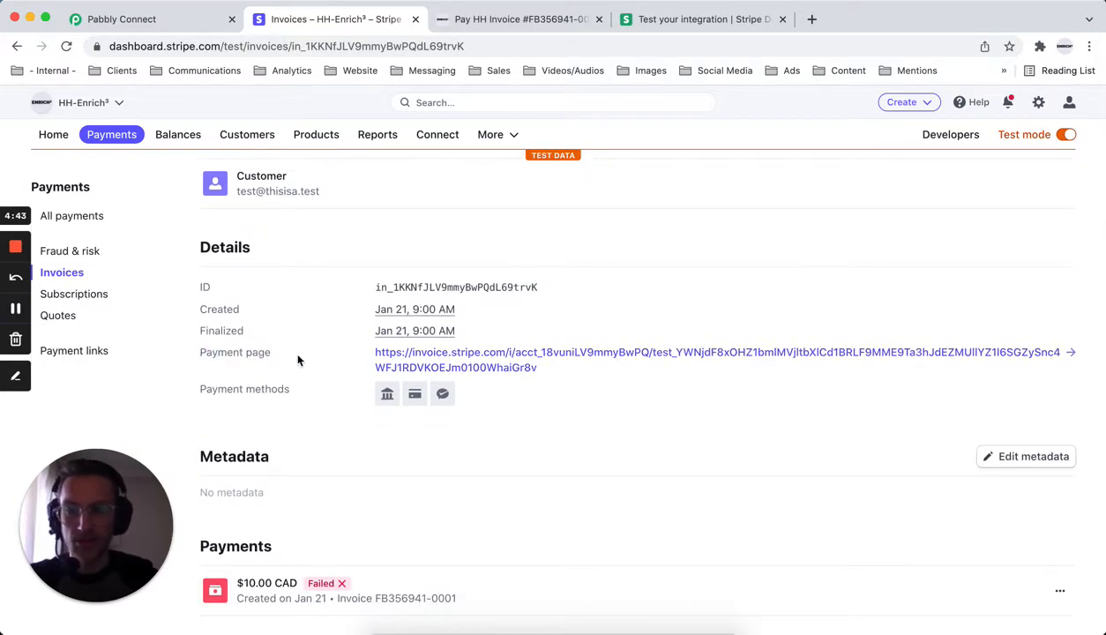
pyautogui.click(426, 360)
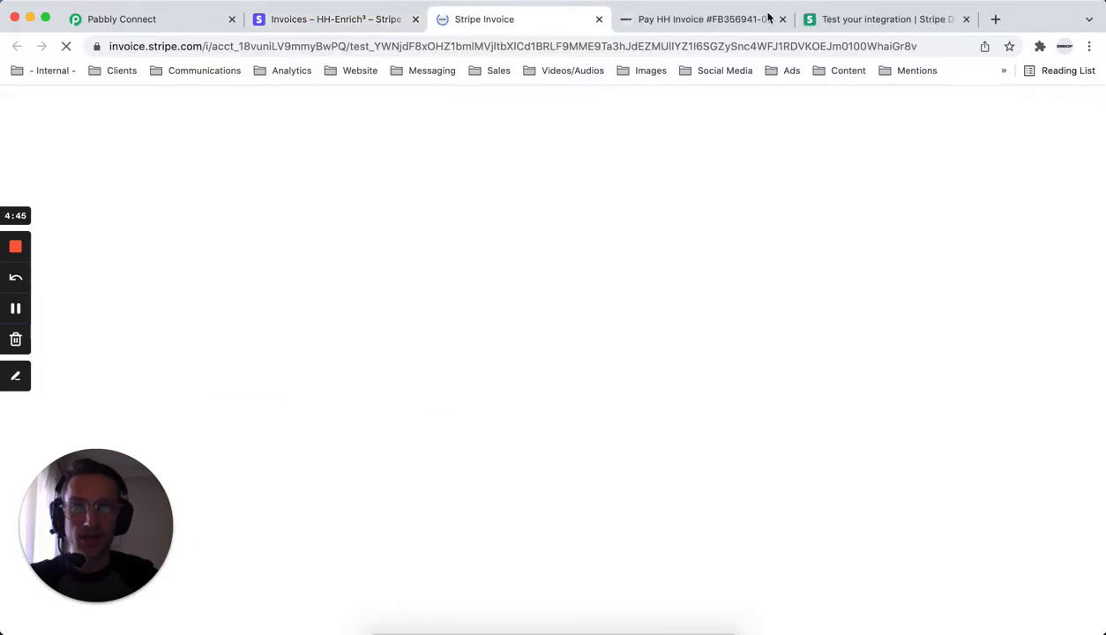
pyautogui.click(781, 18)
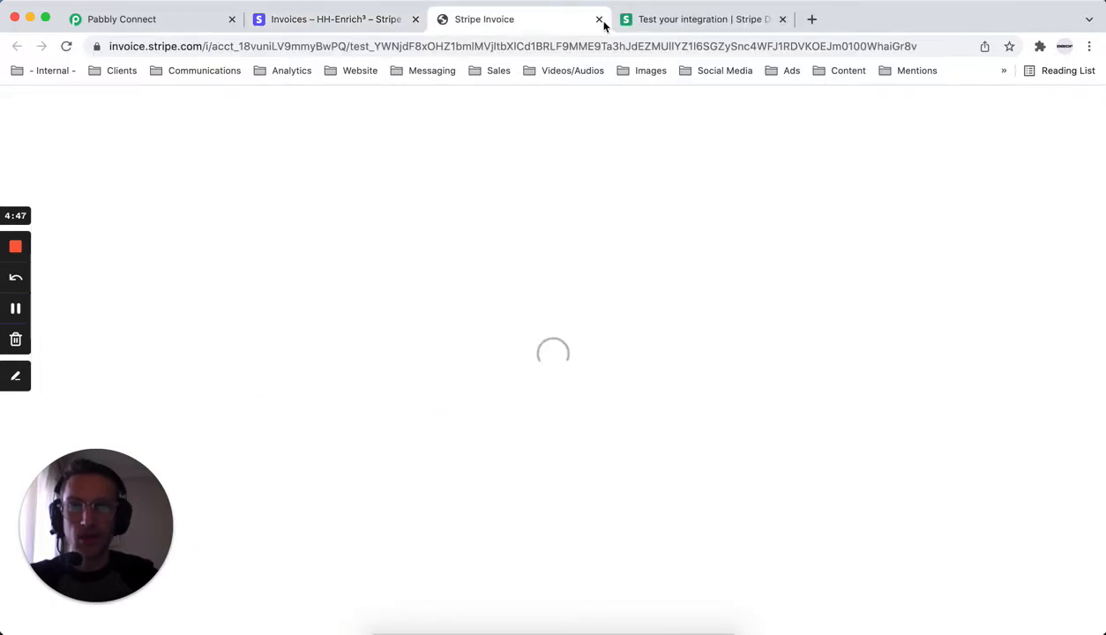
# Step: Switch to Stripe's testing documentation and check its web address and how the page was reached
pyautogui.click(712, 19)
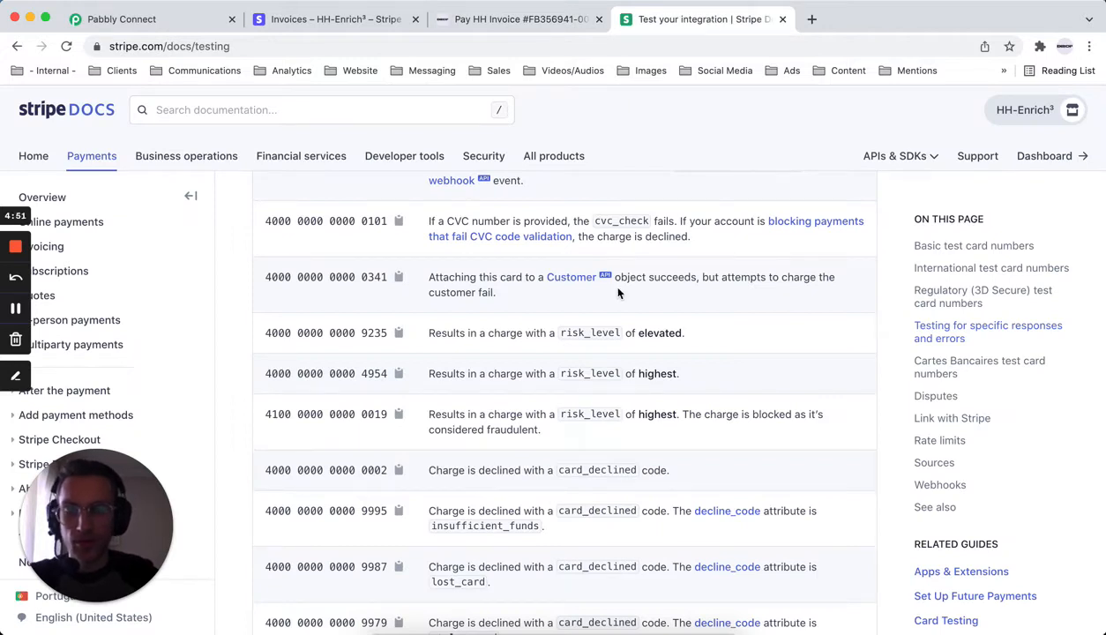
pyautogui.rightClick(17, 47)
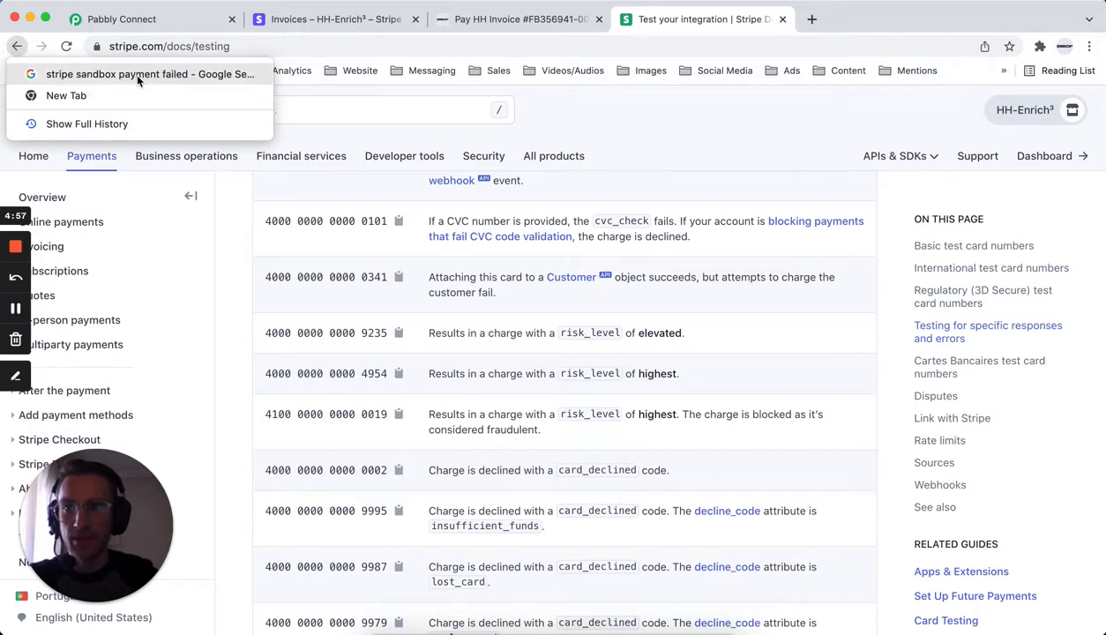
pyautogui.click(648, 123)
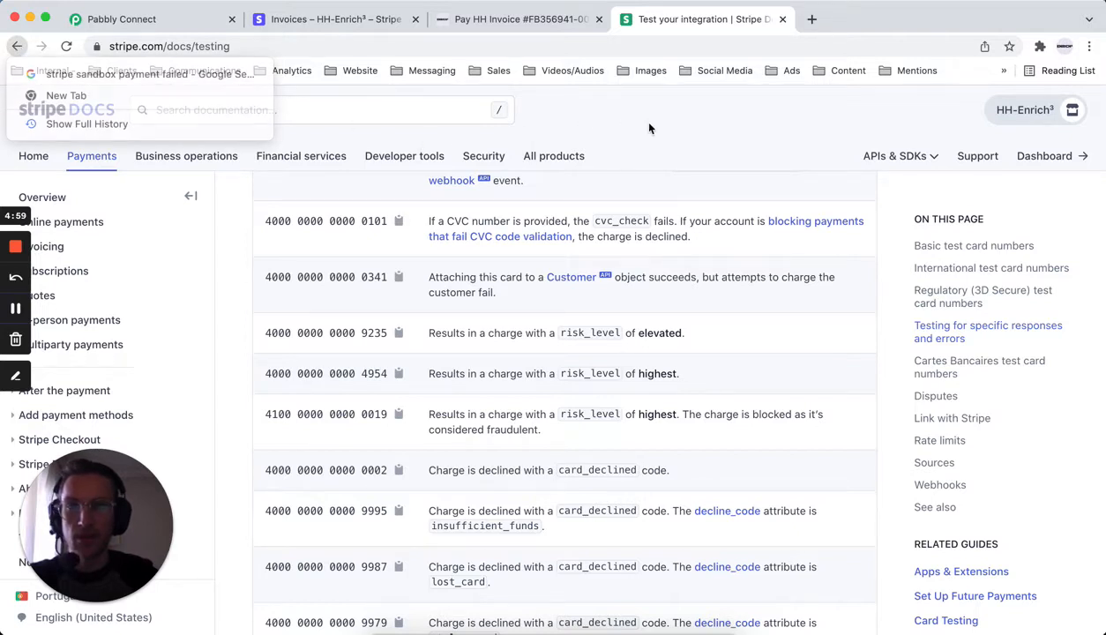
pyautogui.click(164, 47)
pyautogui.click(173, 50)
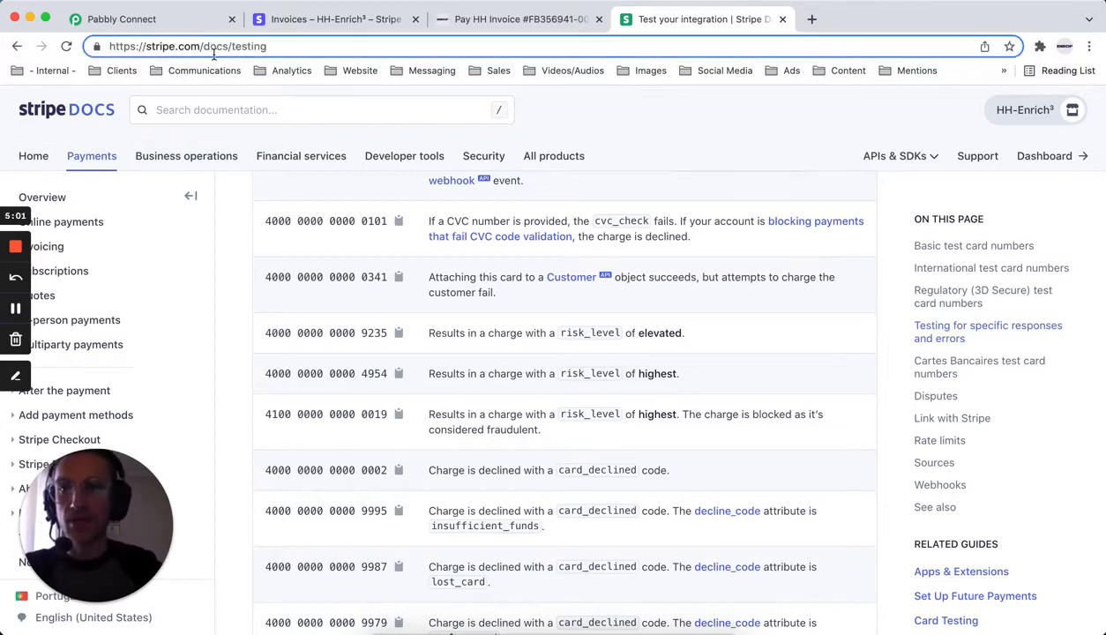
pyautogui.moveTo(202, 46); pyautogui.dragTo(271, 47)
pyautogui.click(271, 49)
pyautogui.click(271, 47)
pyautogui.click(239, 244)
# Step: Find the test card that attaches to a Customer but fails when charged, and copy its card number
pyautogui.scroll(4, 318, 328)
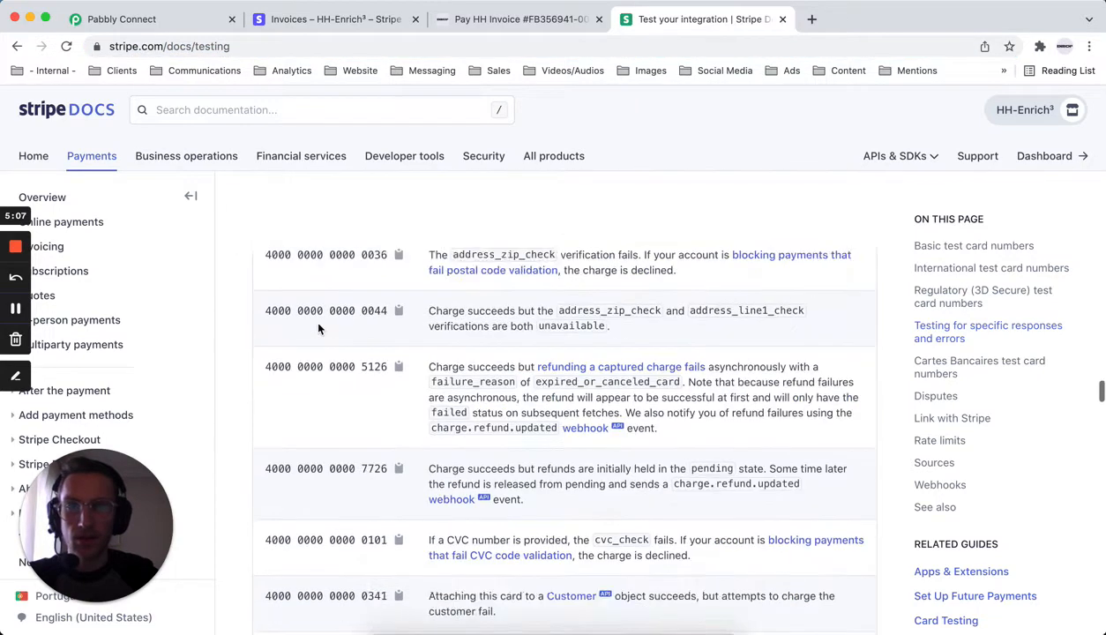
pyautogui.scroll(-5, 318, 328)
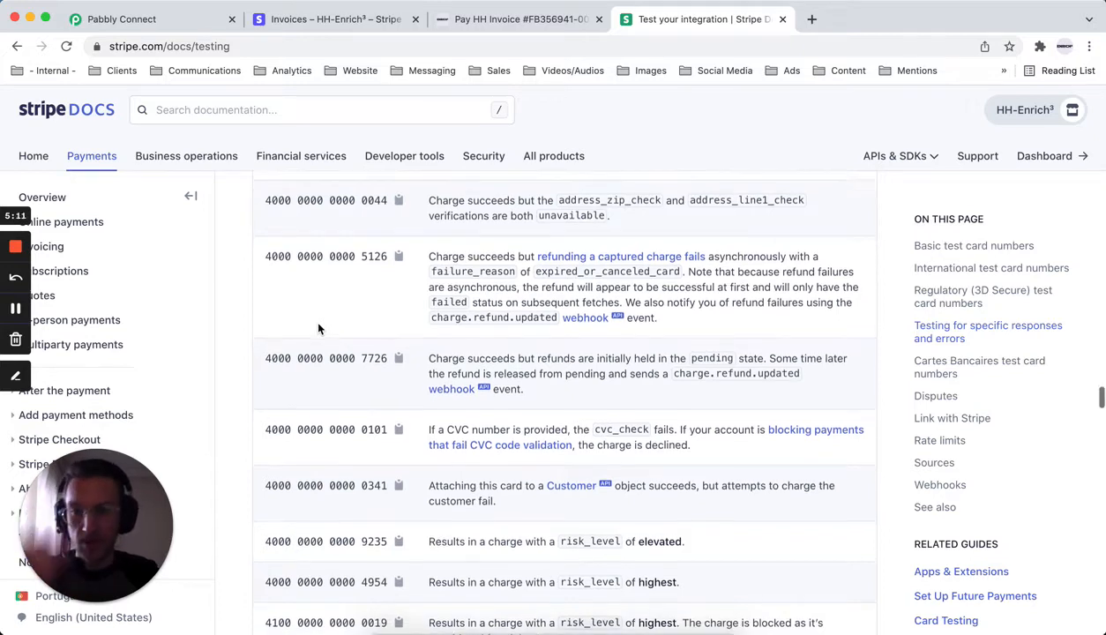
pyautogui.scroll(-1, 316, 328)
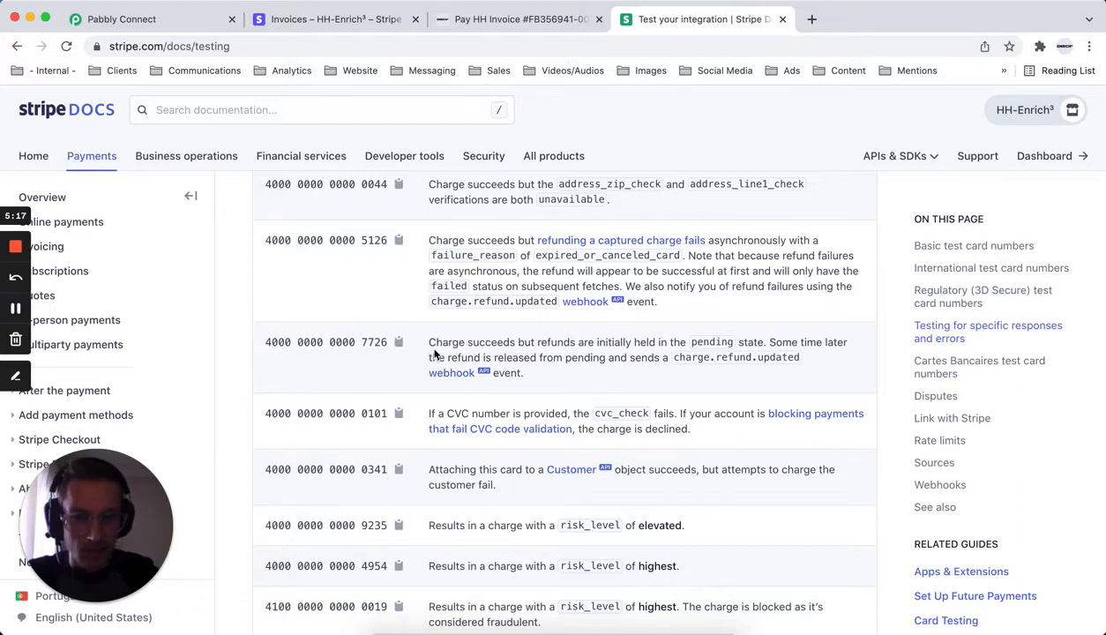
pyautogui.scroll(-3, 434, 354)
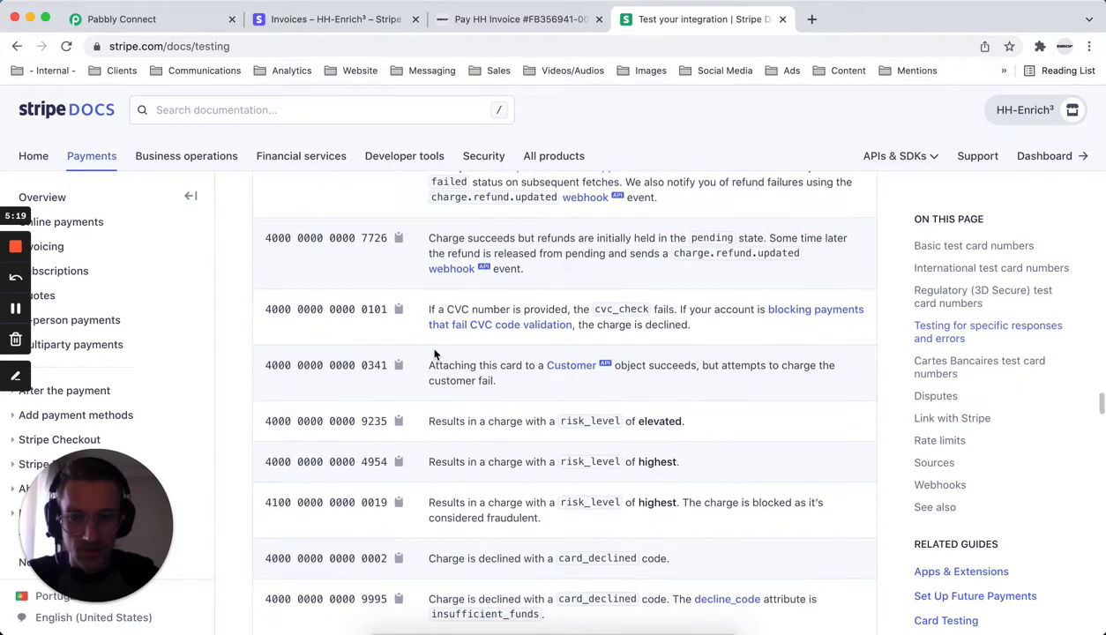
pyautogui.moveTo(504, 380); pyautogui.dragTo(406, 351)
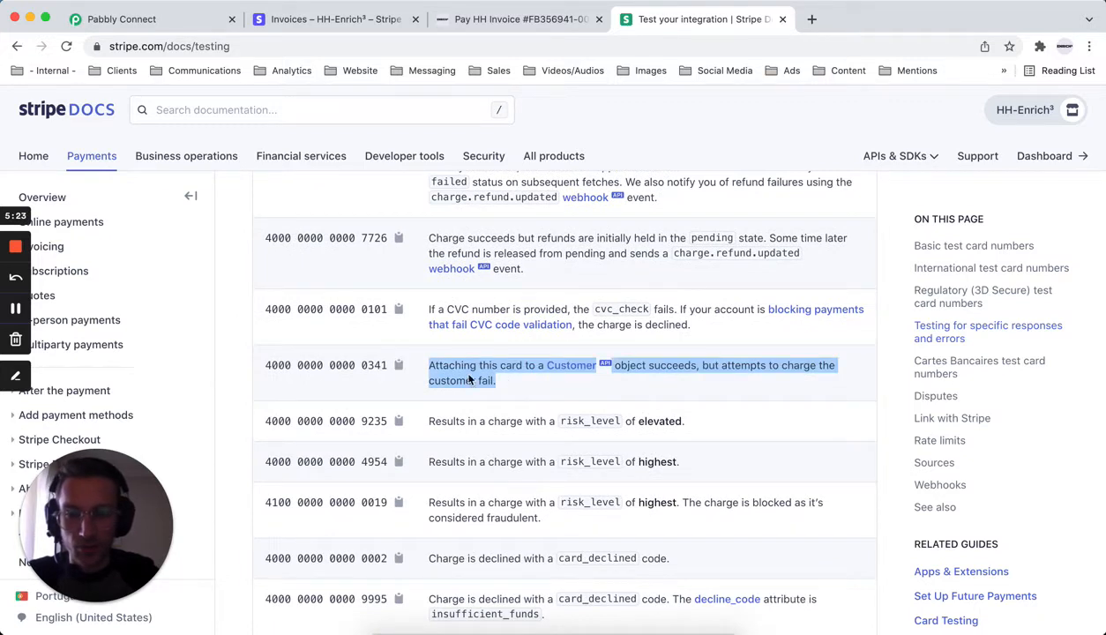
pyautogui.moveTo(518, 381); pyautogui.dragTo(433, 370)
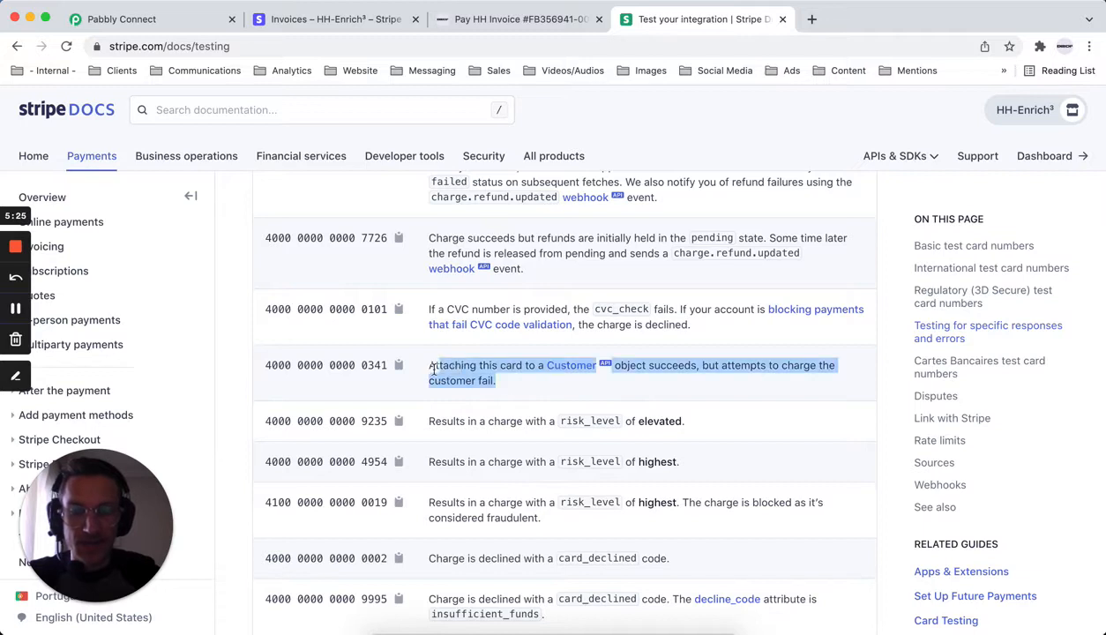
pyautogui.click(682, 377)
pyautogui.moveTo(700, 364); pyautogui.dragTo(718, 381)
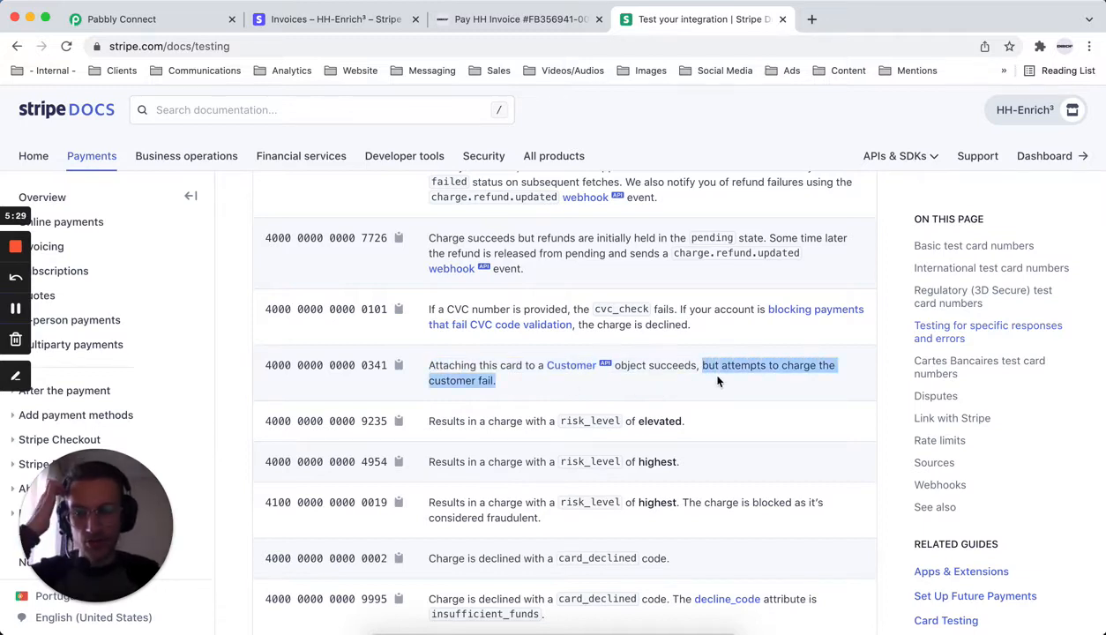
pyautogui.click(400, 366)
# Step: Switch to the invoice payment page and replace the card number with the copied failing test card's number
pyautogui.click(494, 19)
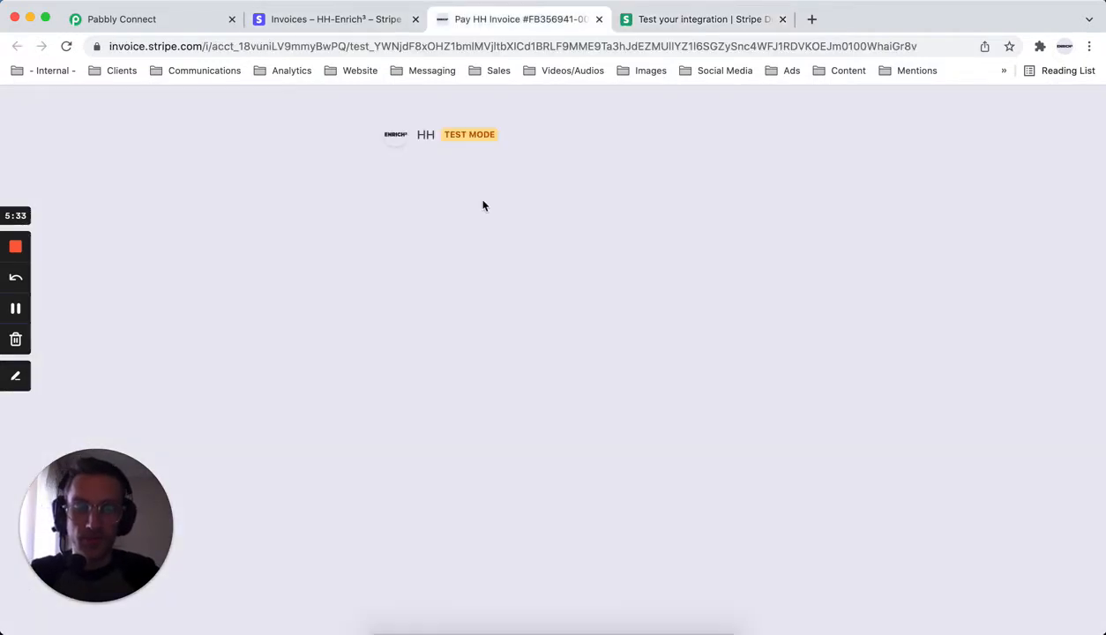
pyautogui.scroll(-2, 504, 484)
pyautogui.click(549, 430)
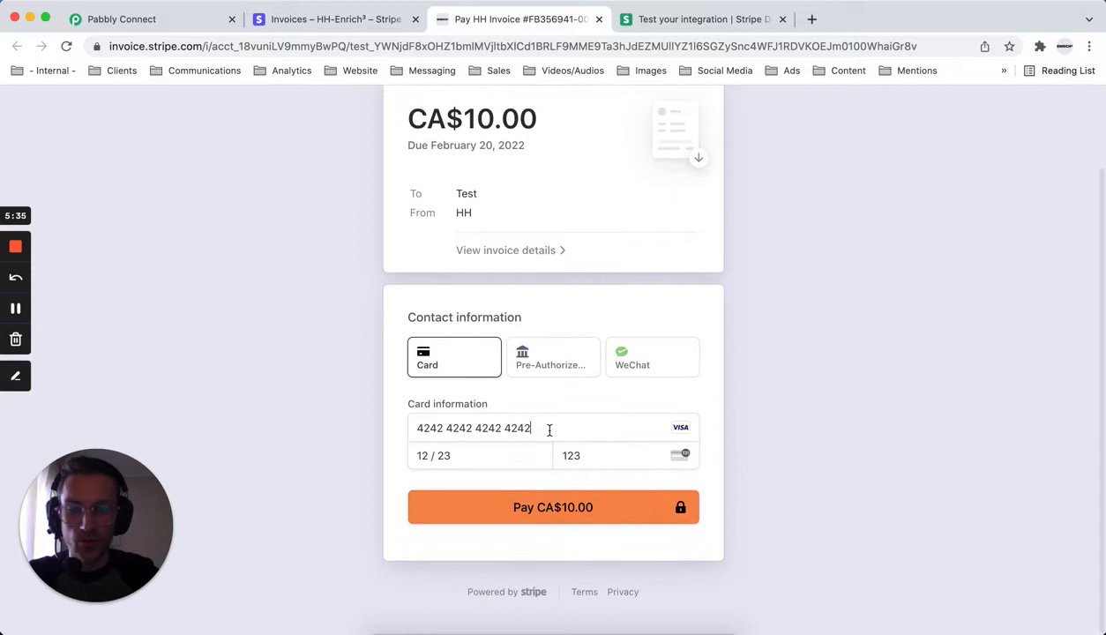
pyautogui.hotkey('ctrl', 'a')
pyautogui.hotkey('ctrl', 'v')
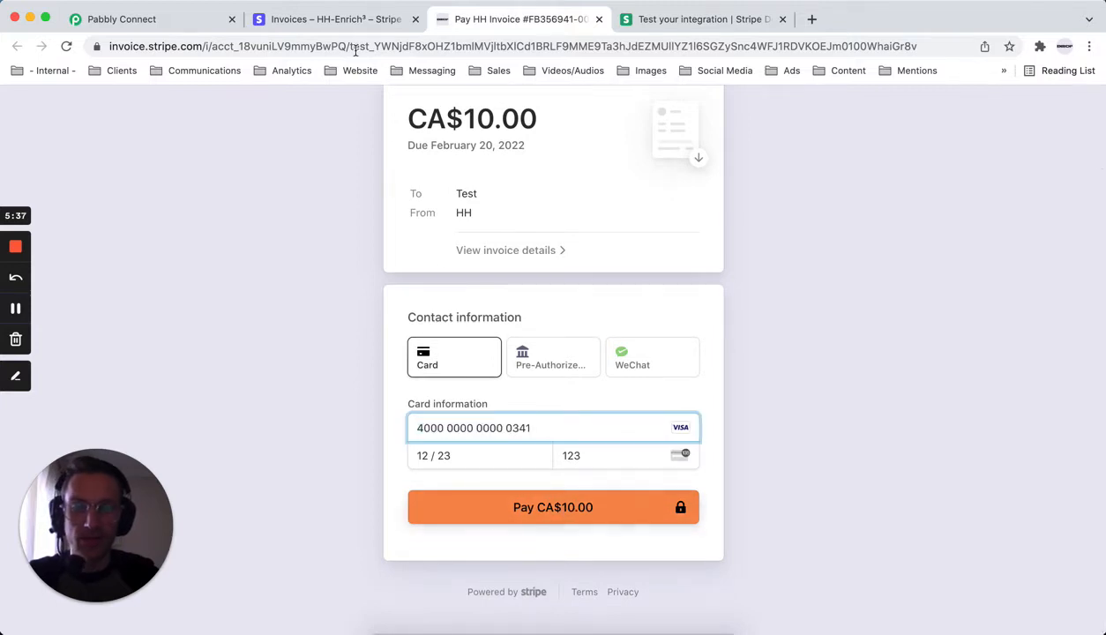
# Step: Re-capture the webhook response of the Stripe: Payment Failed trigger in Pabbly Connect, confirm it, and return to Stripe's invoice details
pyautogui.click(165, 19)
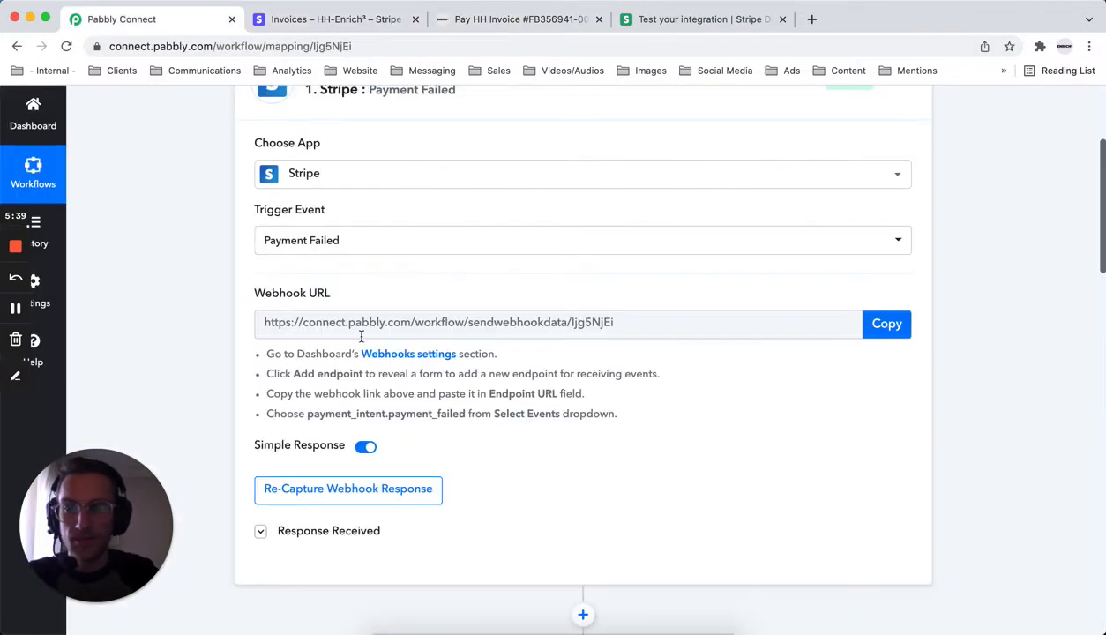
pyautogui.scroll(-3, 361, 336)
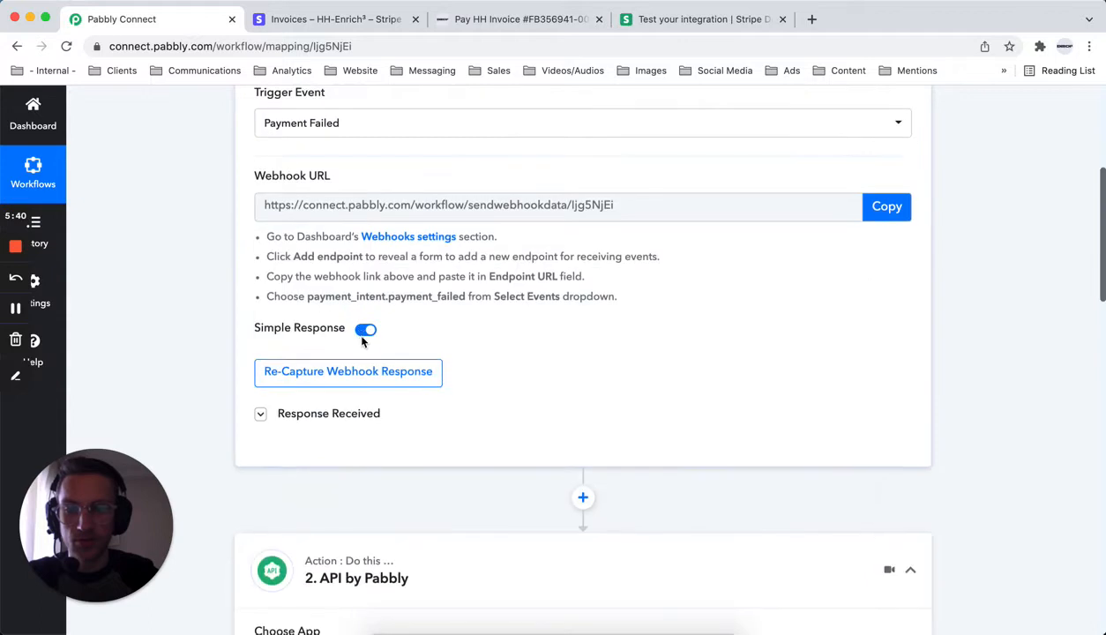
pyautogui.click(335, 372)
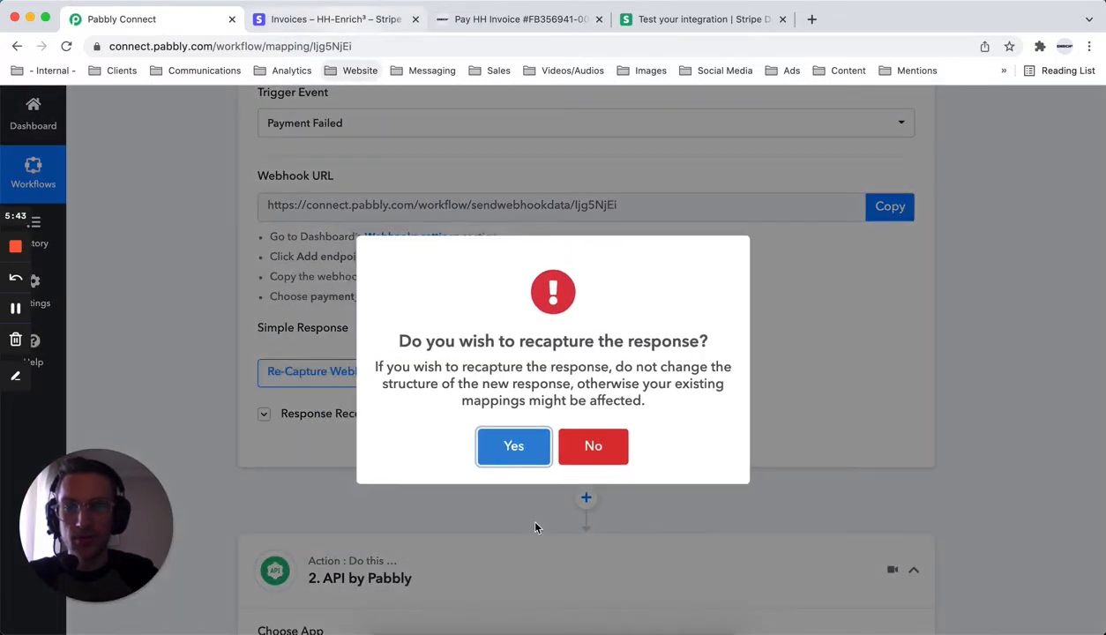
pyautogui.click(513, 446)
pyautogui.click(335, 19)
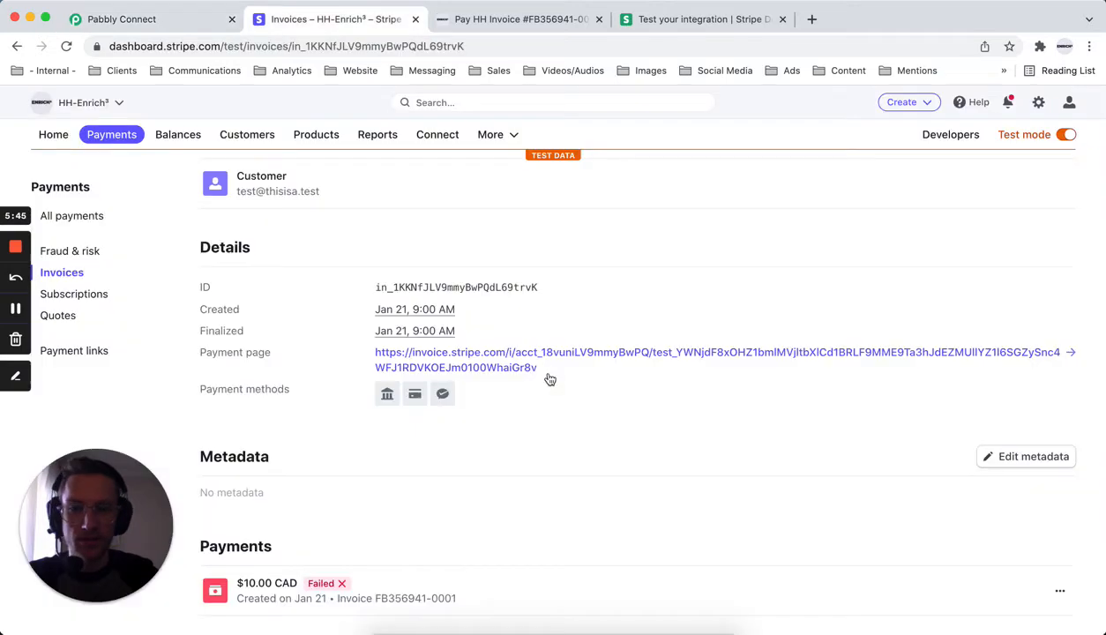
# Step: Attempt the CA$10.00 invoice payment with the failing test card, and switch back to the Pabbly Connect workflow
pyautogui.click(518, 20)
pyautogui.click(514, 509)
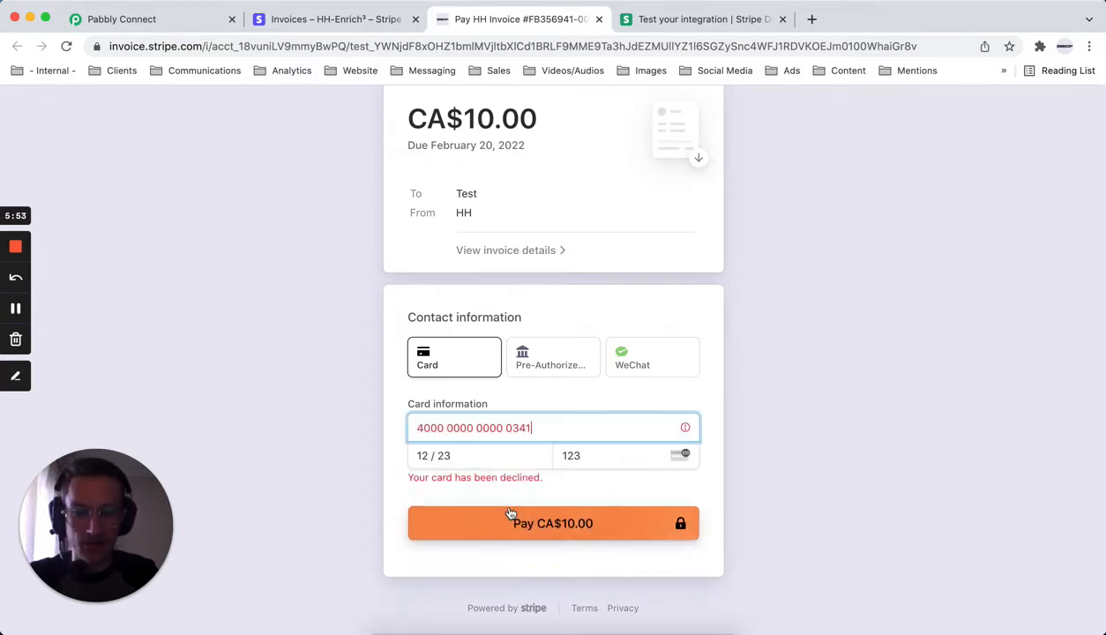
pyautogui.click(169, 19)
# Step: Review the payment intent and charge data in the webhook response captured by the Stripe trigger
pyautogui.scroll(-5, 697, 431)
pyautogui.scroll(-2, 826, 390)
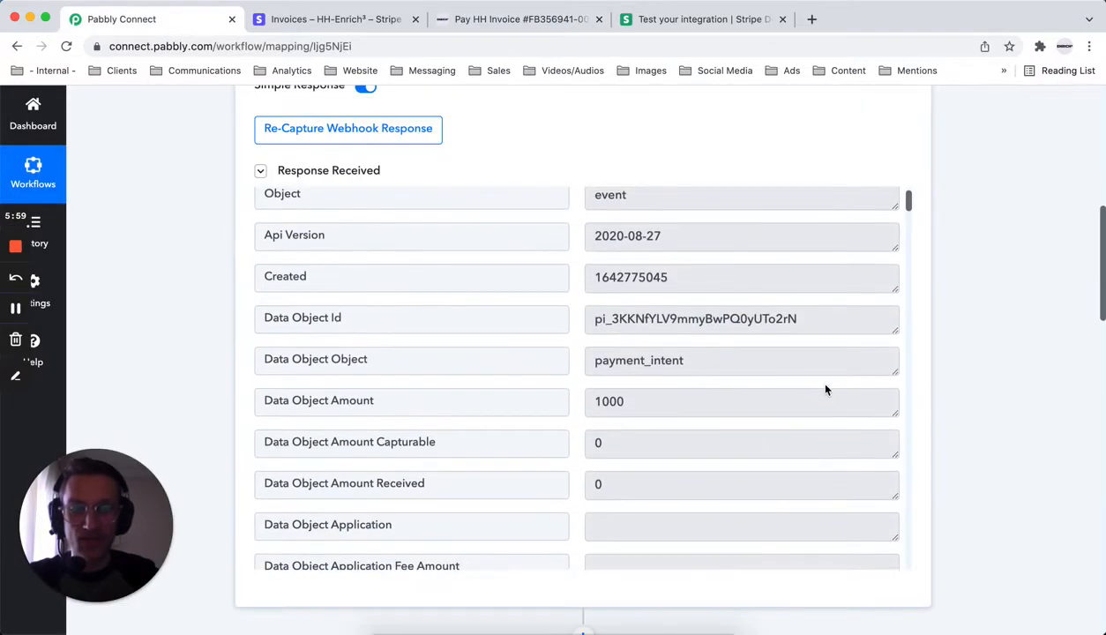
pyautogui.scroll(-8, 826, 390)
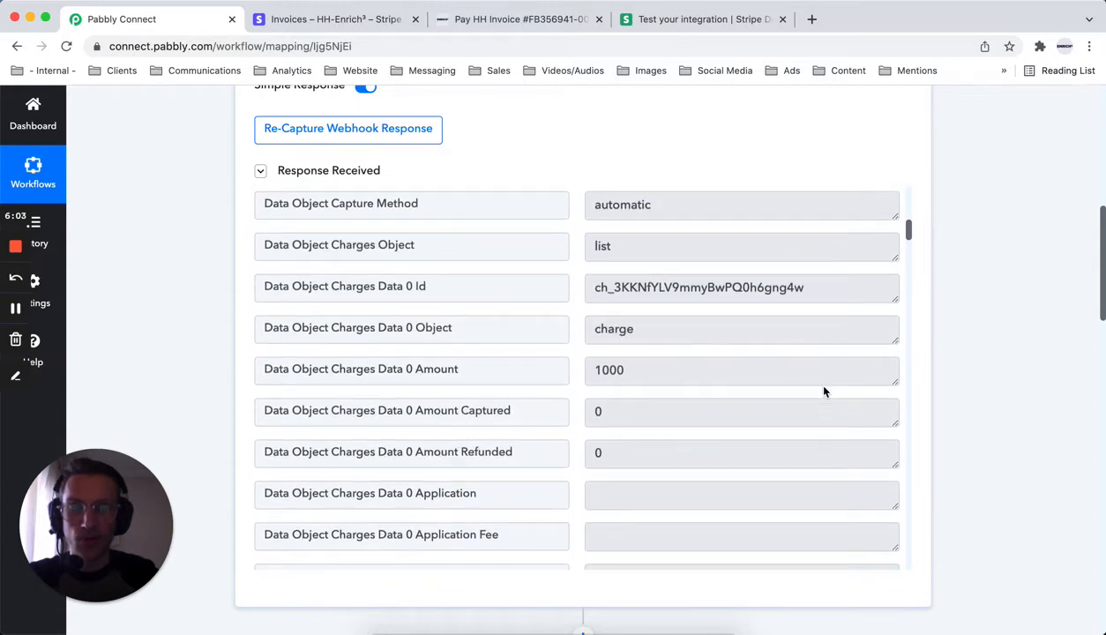
pyautogui.scroll(-5, 820, 363)
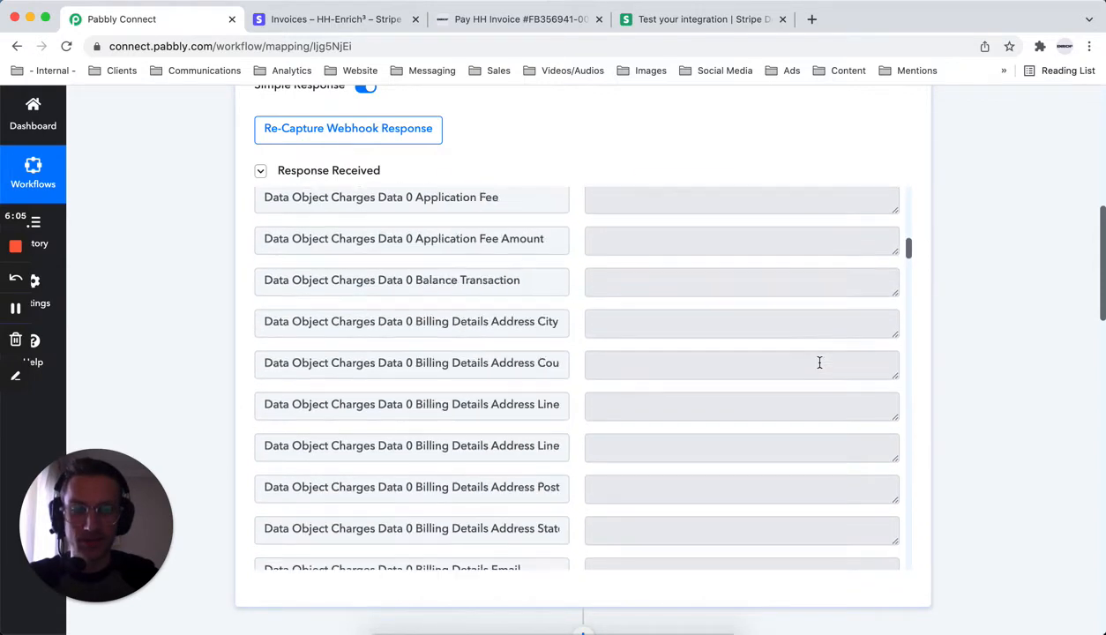
# Step: Review the headers and parameters of the API by Pabbly action, and check in Stripe that test mode is on
pyautogui.scroll(-5, 957, 336)
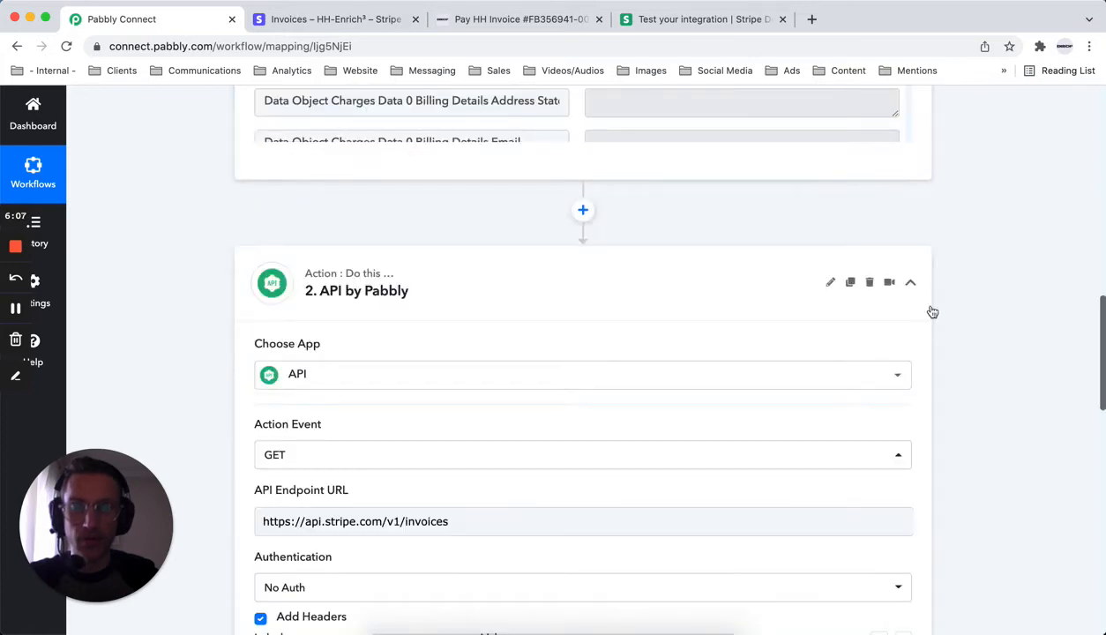
pyautogui.scroll(-3, 931, 313)
pyautogui.scroll(-3, 930, 309)
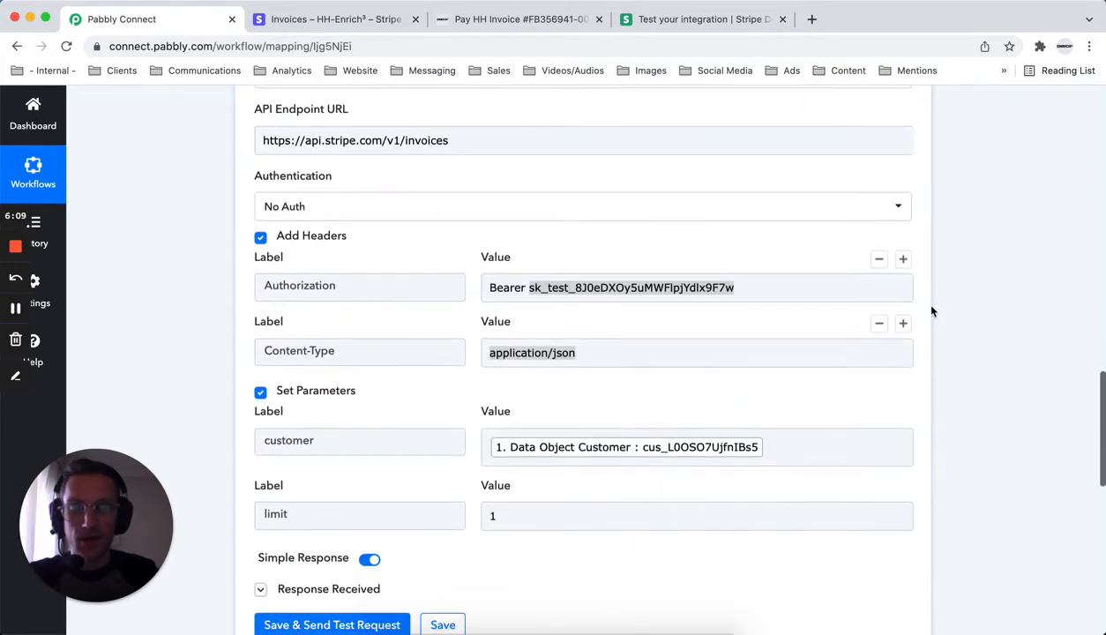
pyautogui.click(323, 24)
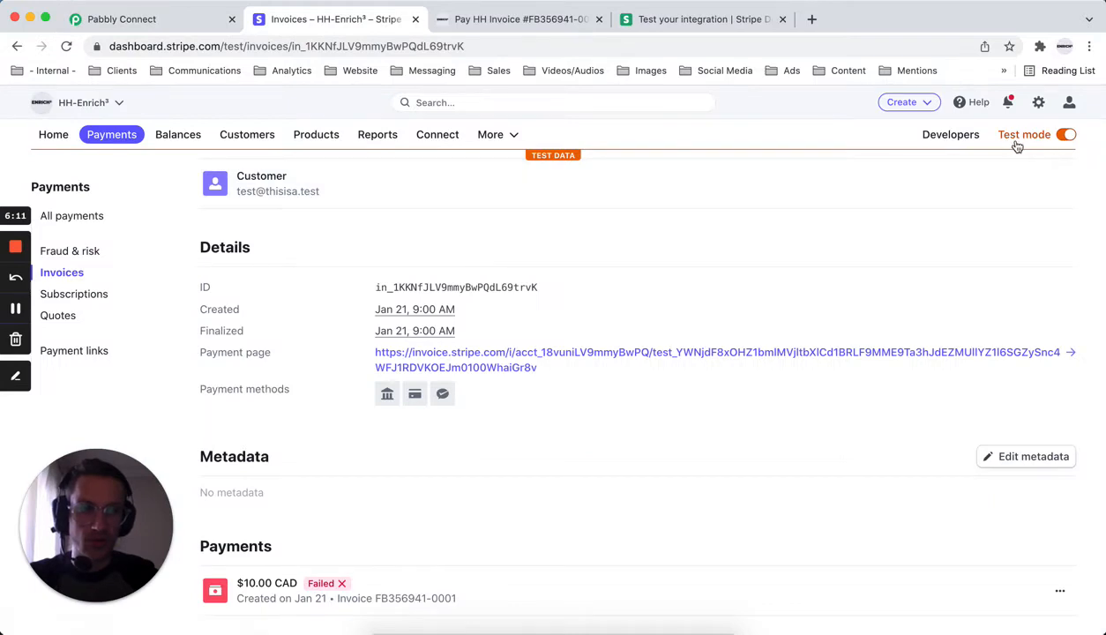
pyautogui.click(155, 25)
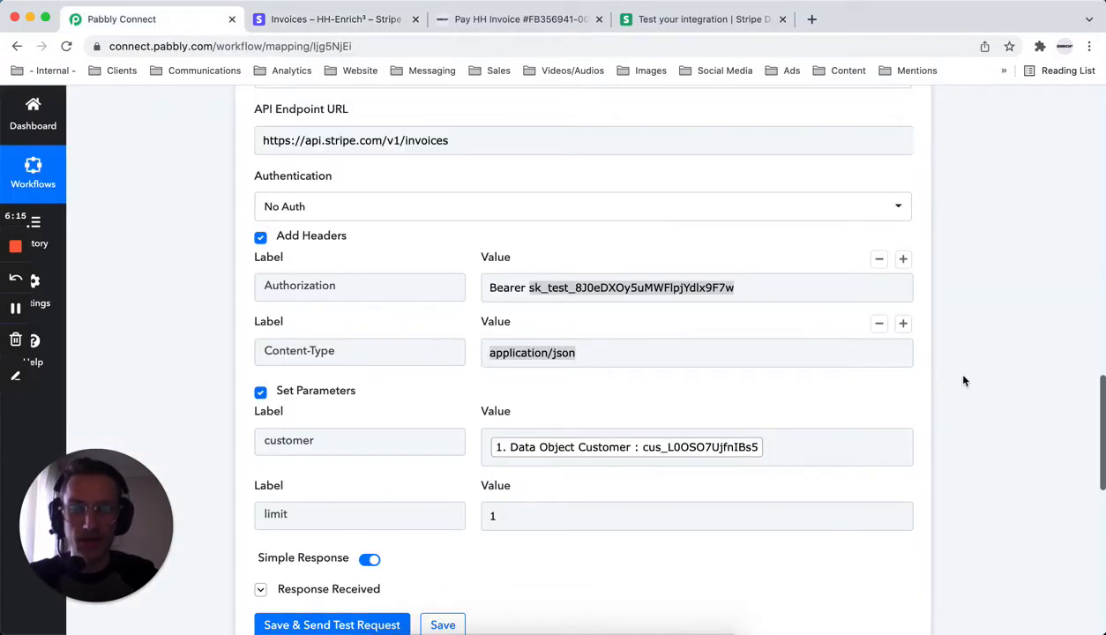
# Step: Locate the charge's customer field in the Stripe trigger's webhook response and highlight the customer ID
pyautogui.scroll(3, 619, 294)
pyautogui.scroll(5, 620, 299)
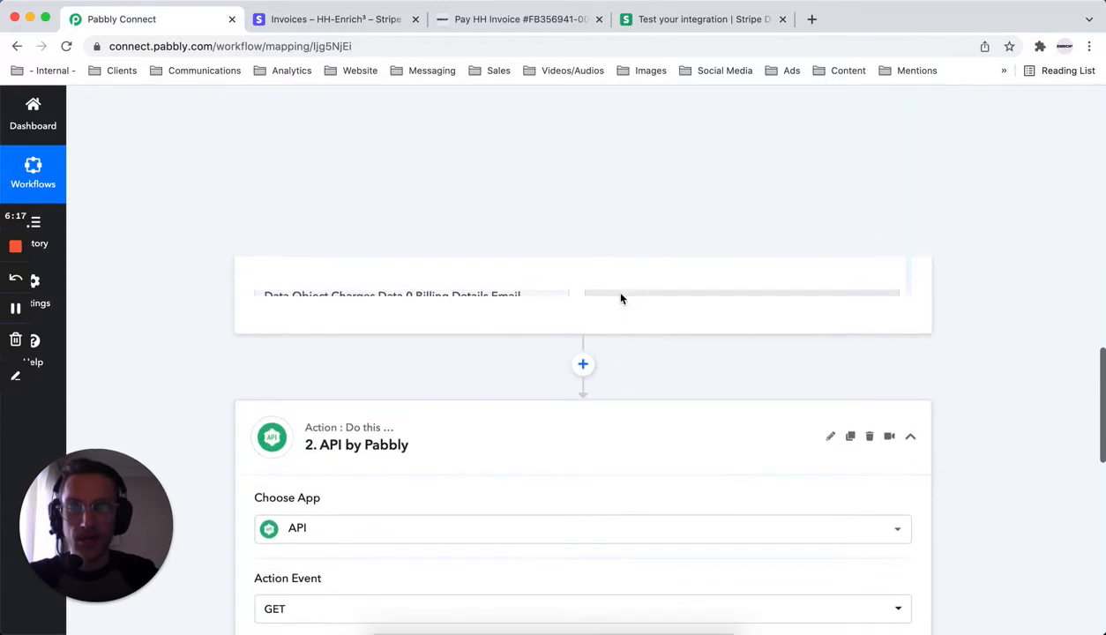
pyautogui.scroll(-2, 980, 218)
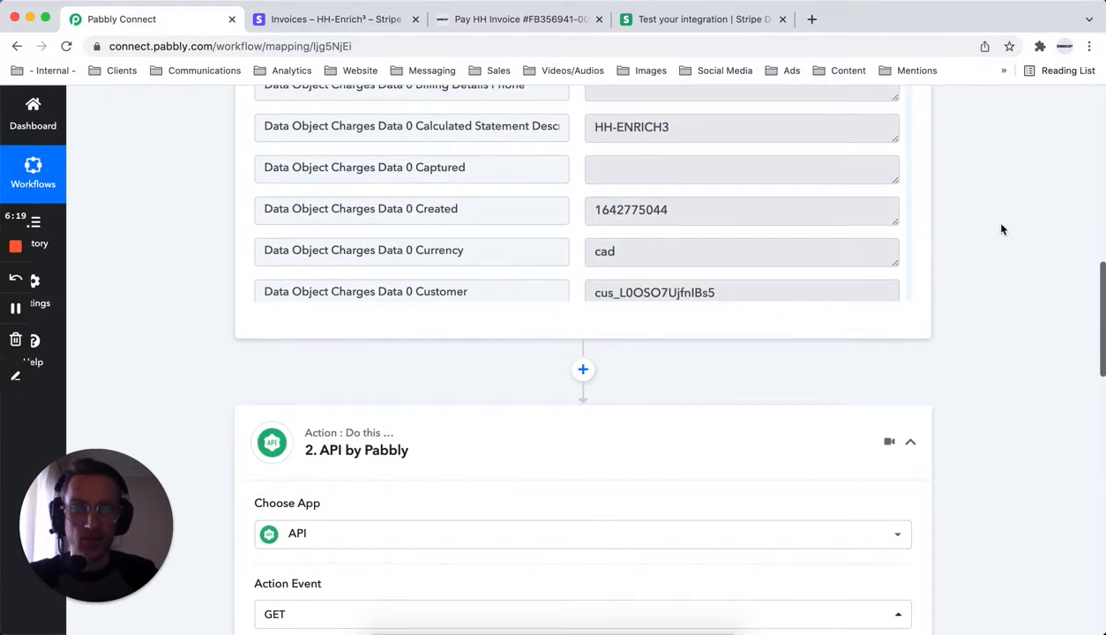
pyautogui.scroll(-3, 872, 208)
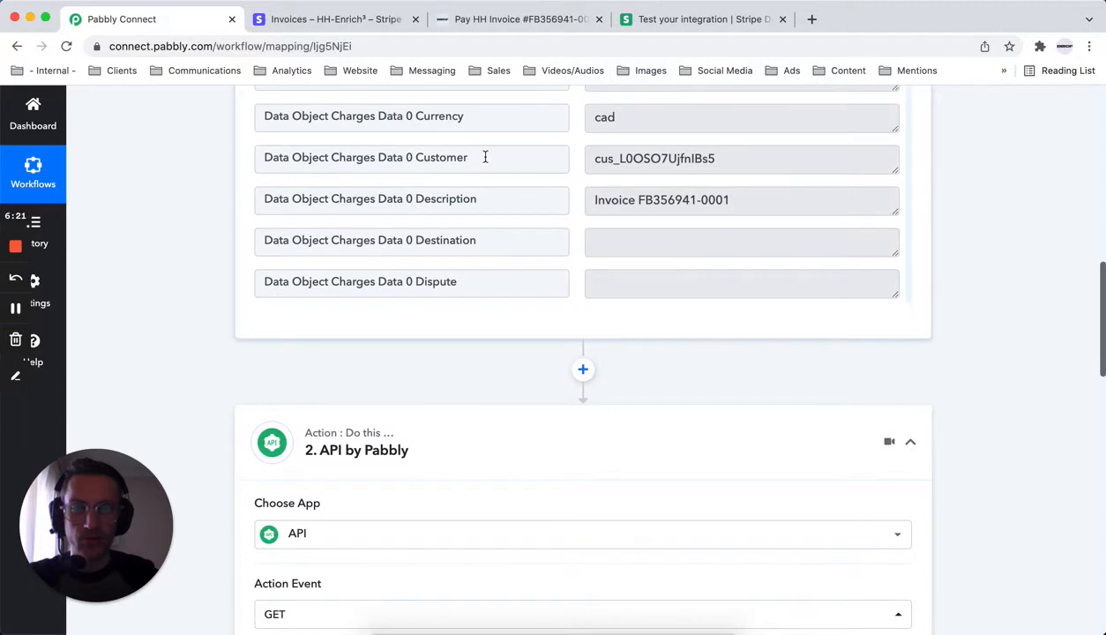
pyautogui.click(731, 165)
pyautogui.click(372, 153)
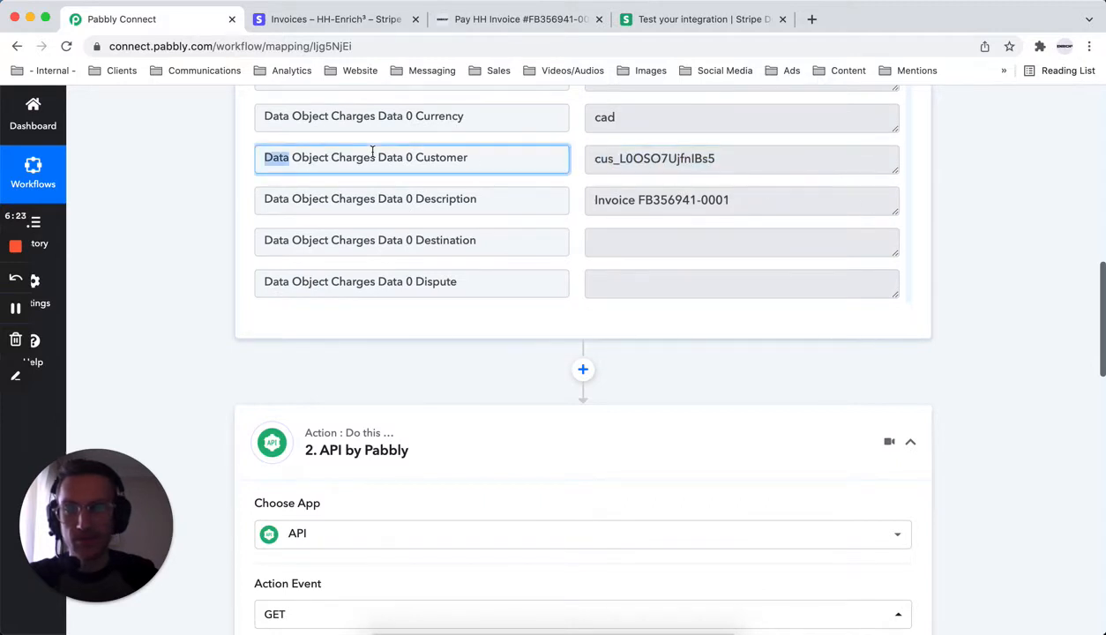
pyautogui.doubleClick(676, 158)
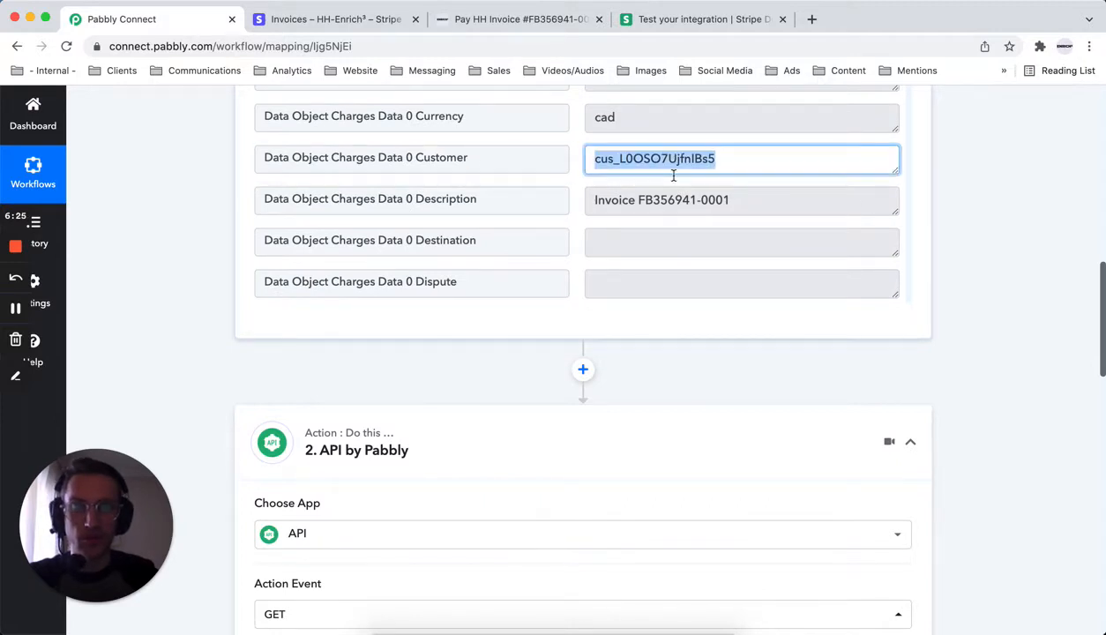
pyautogui.click(1013, 282)
# Step: Check how the API GET request uses the customer and limit parameters, and view the email actions after it
pyautogui.scroll(-6, 1014, 282)
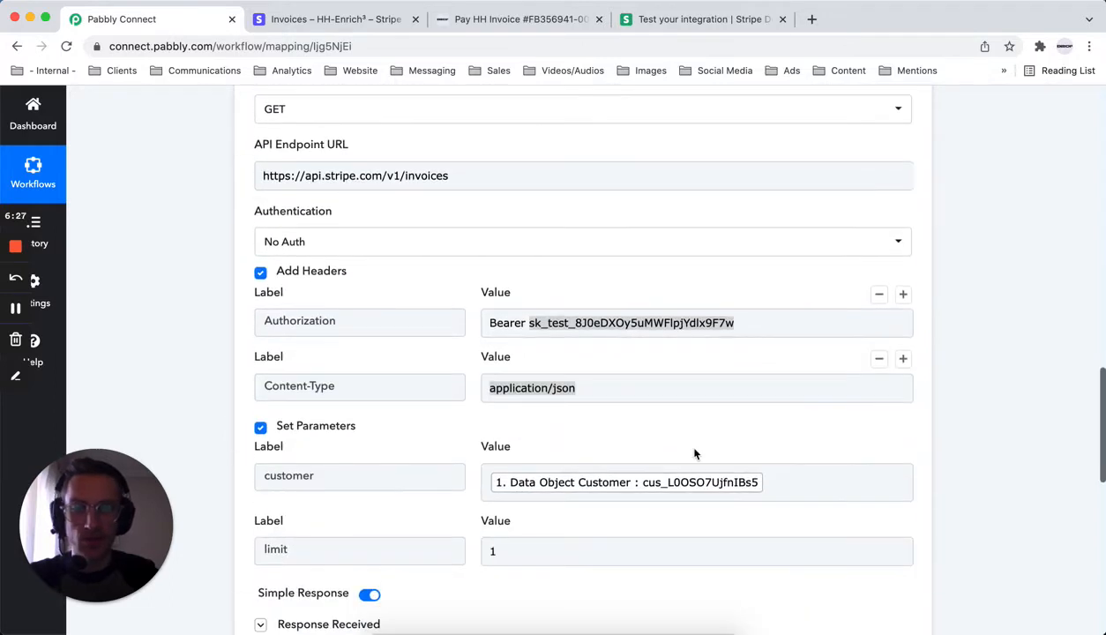
pyautogui.scroll(-3, 536, 456)
pyautogui.scroll(3, 538, 458)
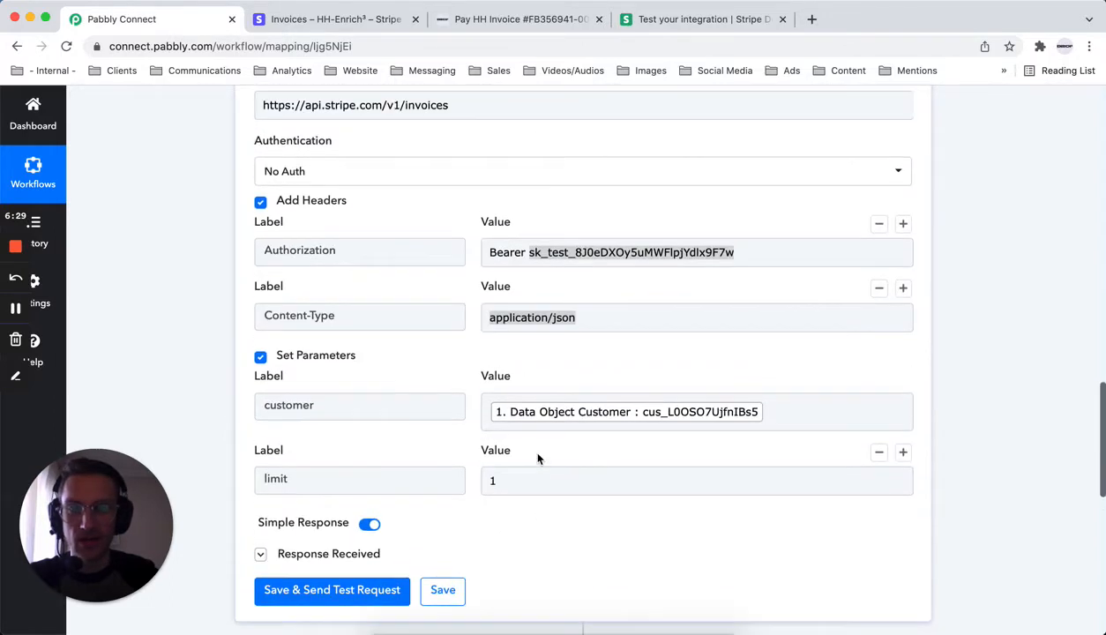
pyautogui.scroll(1, 538, 459)
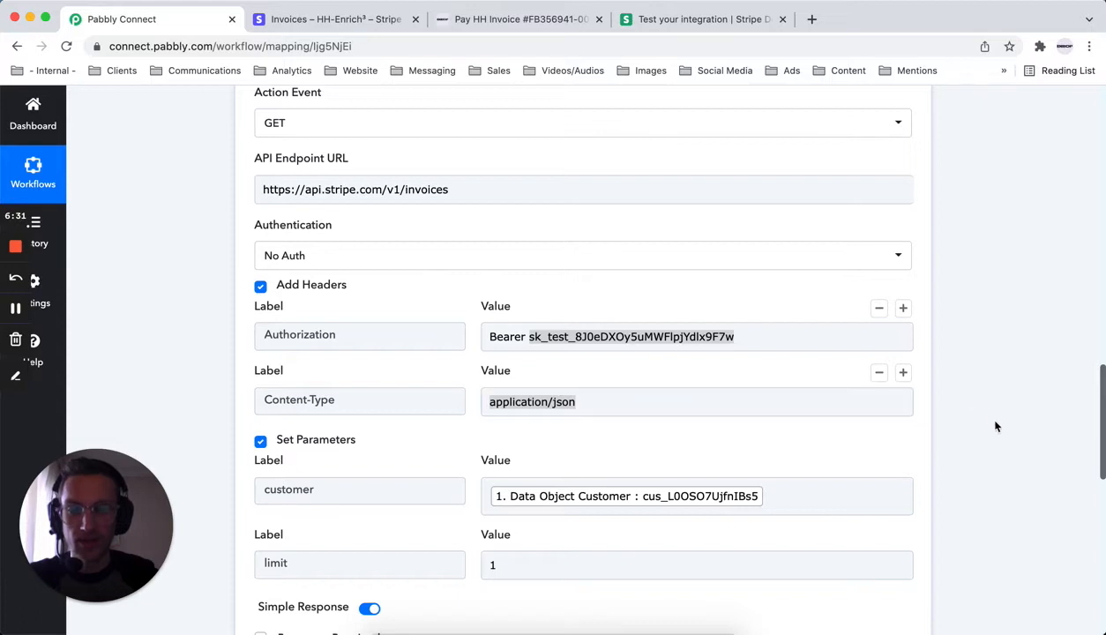
pyautogui.scroll(-10, 961, 420)
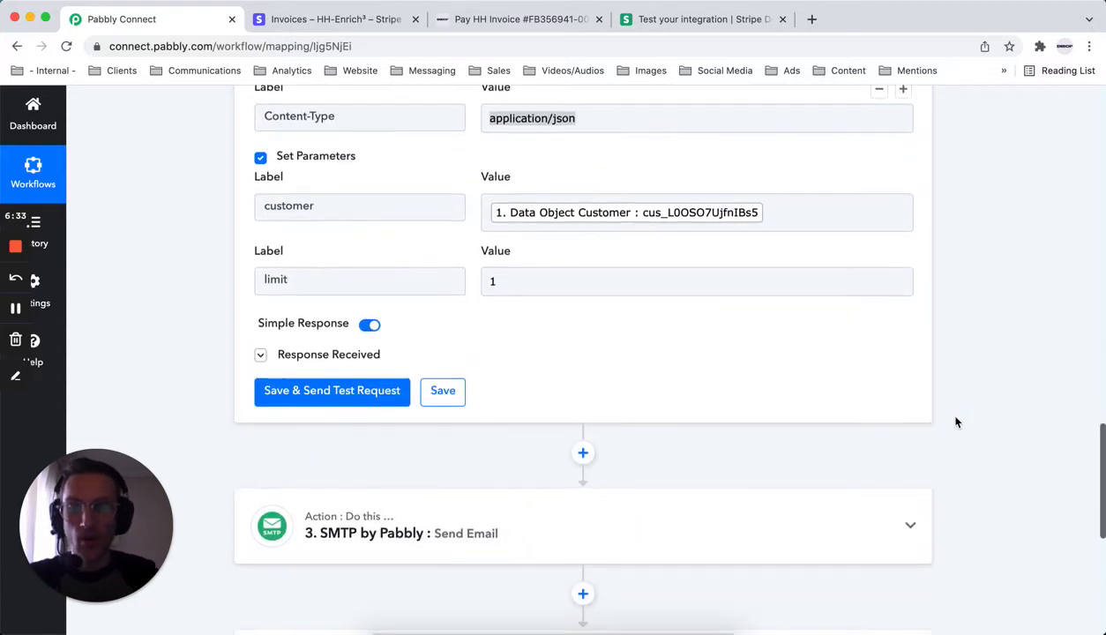
pyautogui.moveTo(579, 320)
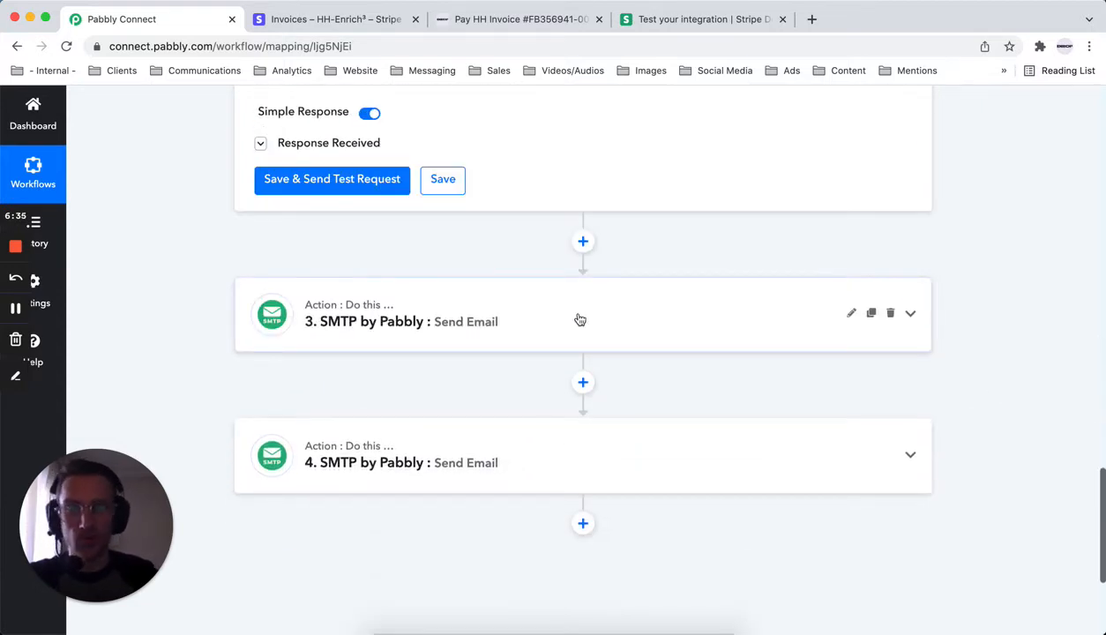
# Step: Expand the API by Pabbly action's received response and examine the returned invoice data
pyautogui.scroll(5, 580, 319)
pyautogui.click(339, 369)
pyautogui.scroll(-3, 837, 388)
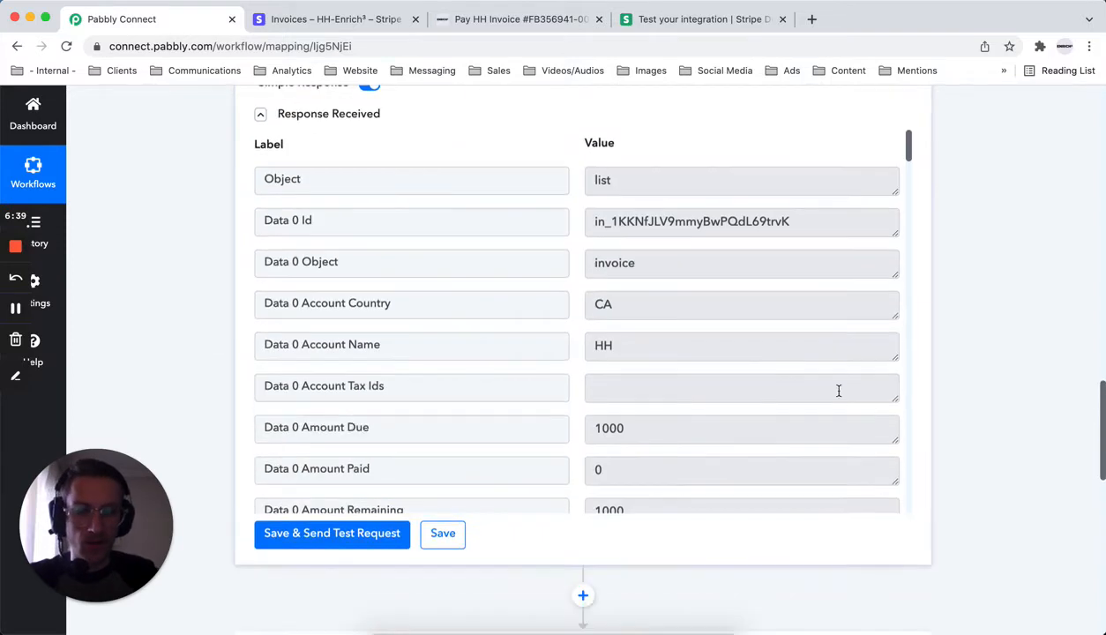
pyautogui.scroll(-3, 783, 291)
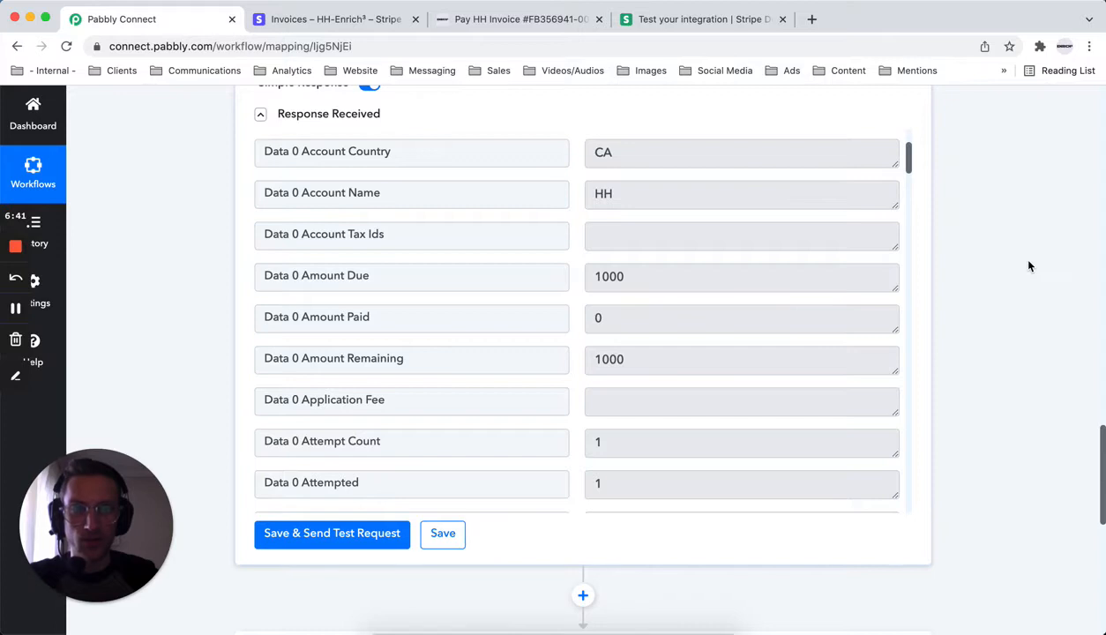
pyautogui.scroll(4, 1030, 265)
pyautogui.scroll(-5, 1029, 265)
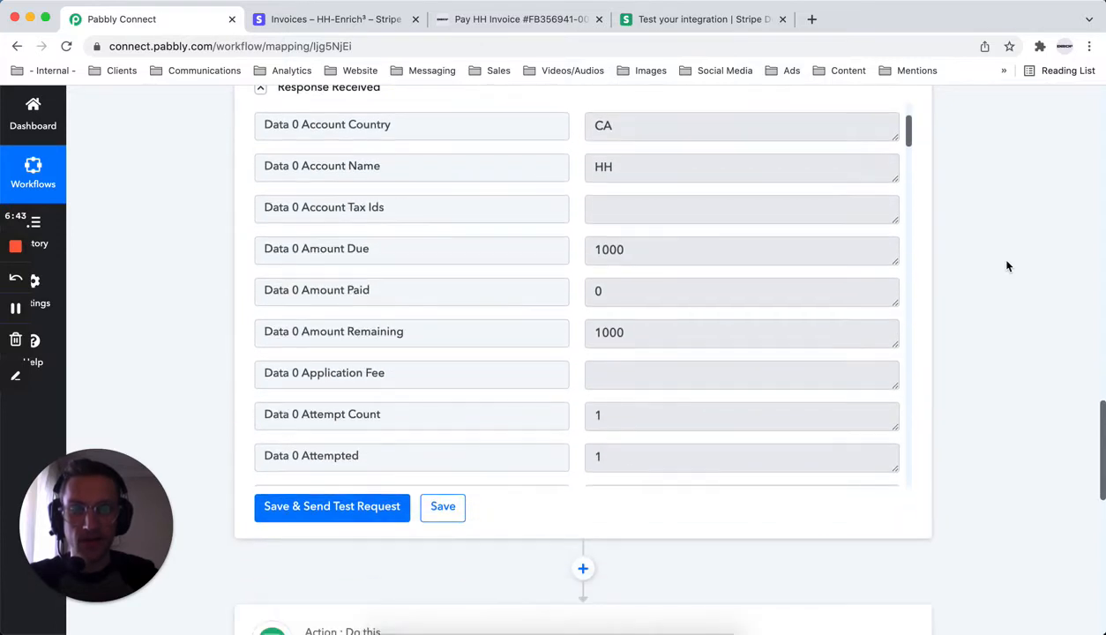
pyautogui.scroll(-8, 814, 263)
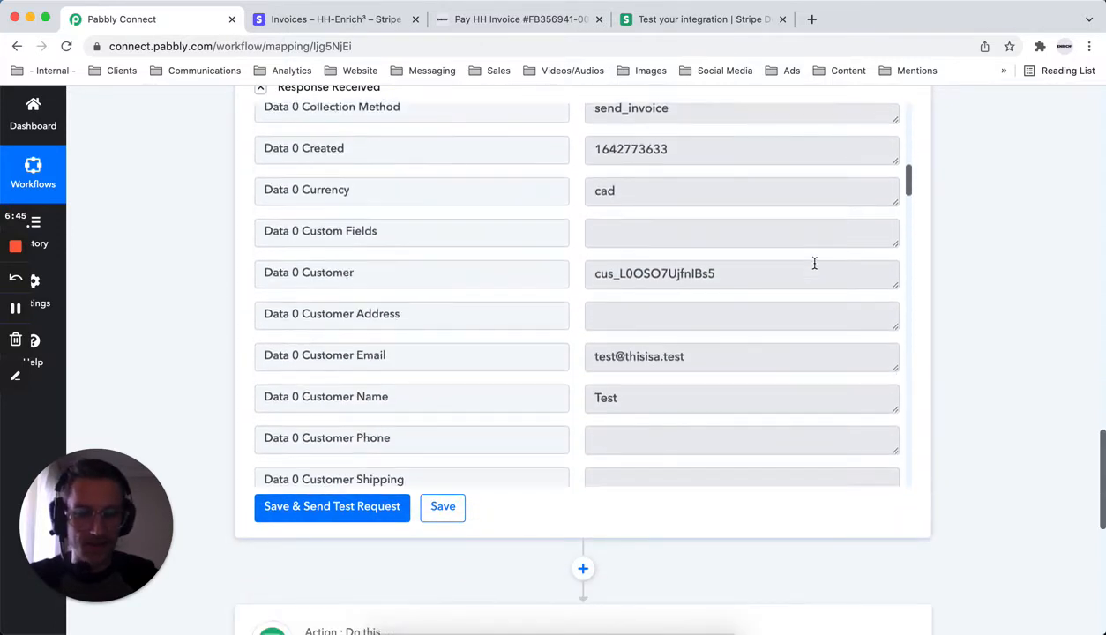
pyautogui.scroll(-10, 814, 263)
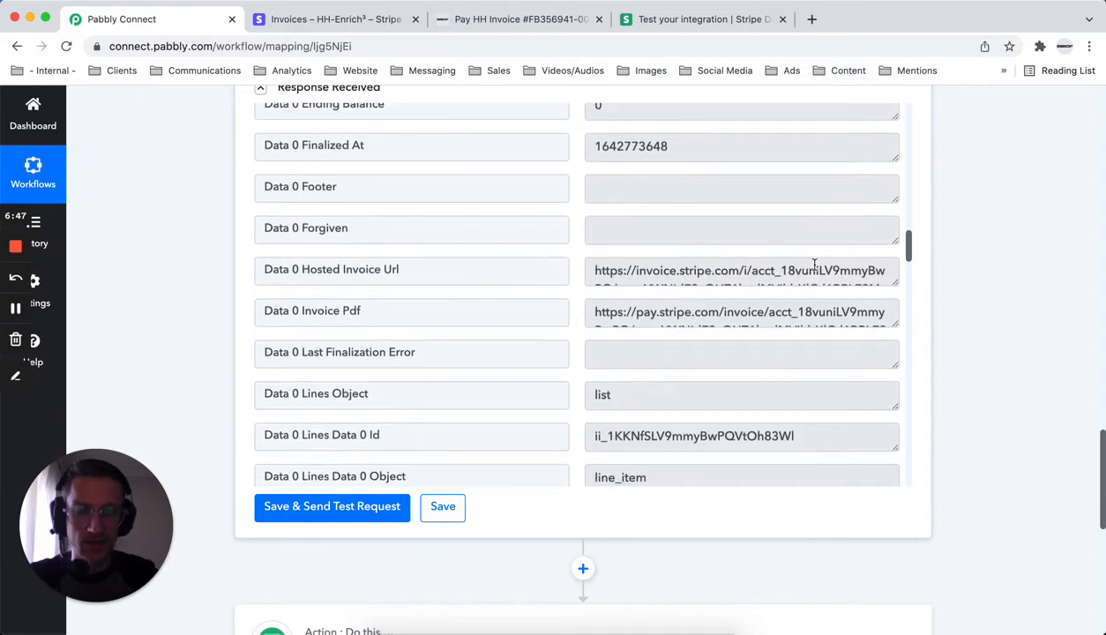
pyautogui.scroll(2, 975, 260)
pyautogui.scroll(10, 508, 322)
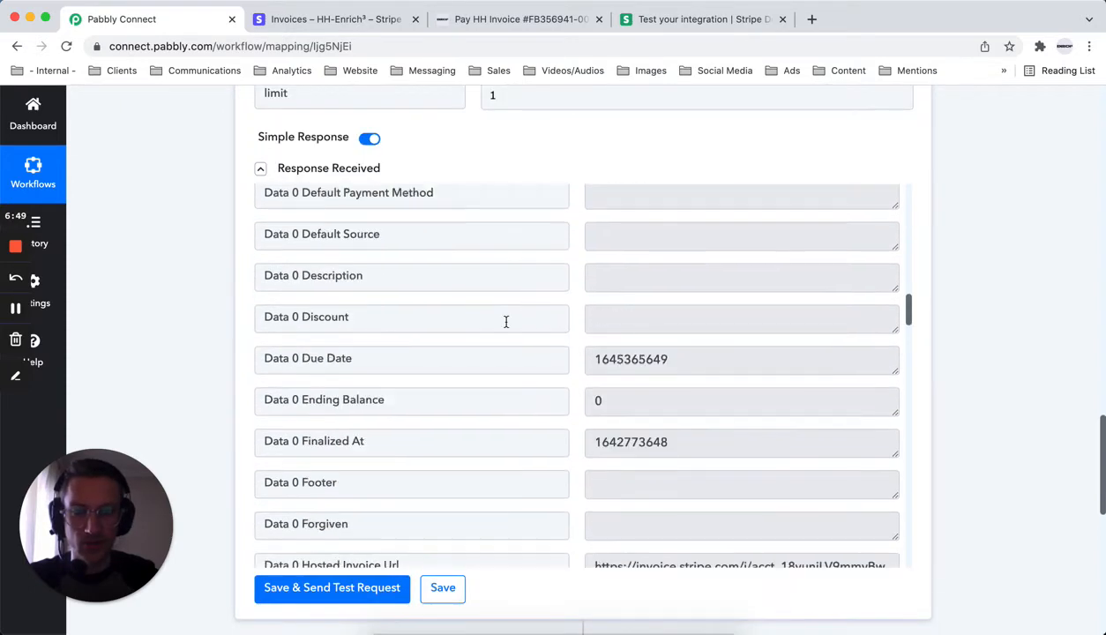
# Step: Highlight the customer's name, email and customer ID in the returned invoice data
pyautogui.moveTo(622, 407); pyautogui.dragTo(578, 410)
pyautogui.tripleClick(666, 374)
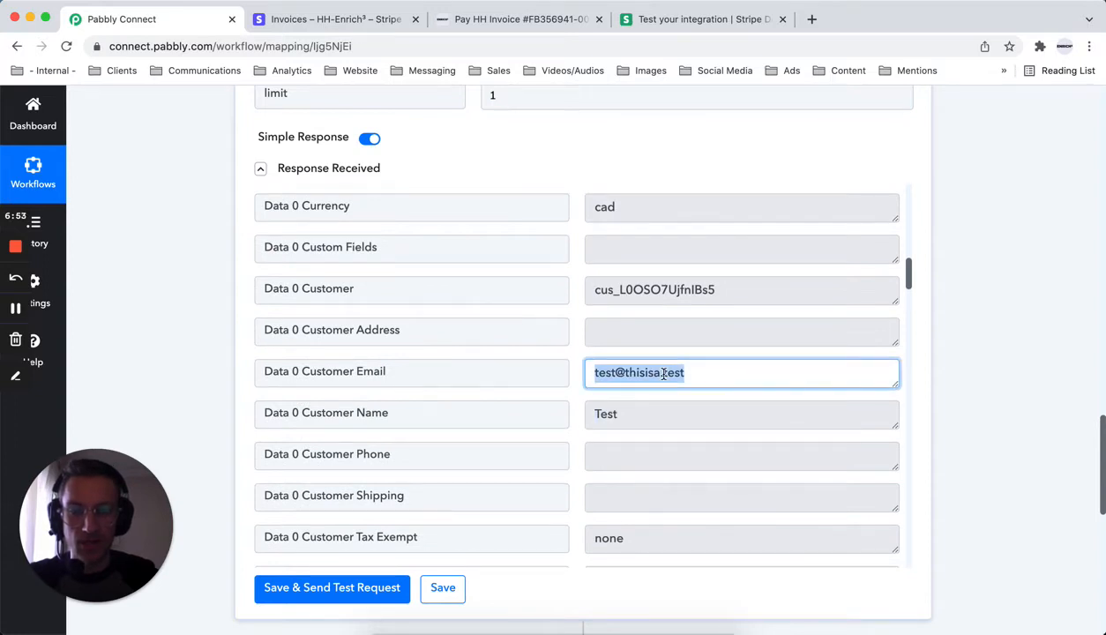
pyautogui.scroll(-1, 663, 374)
pyautogui.tripleClick(653, 253)
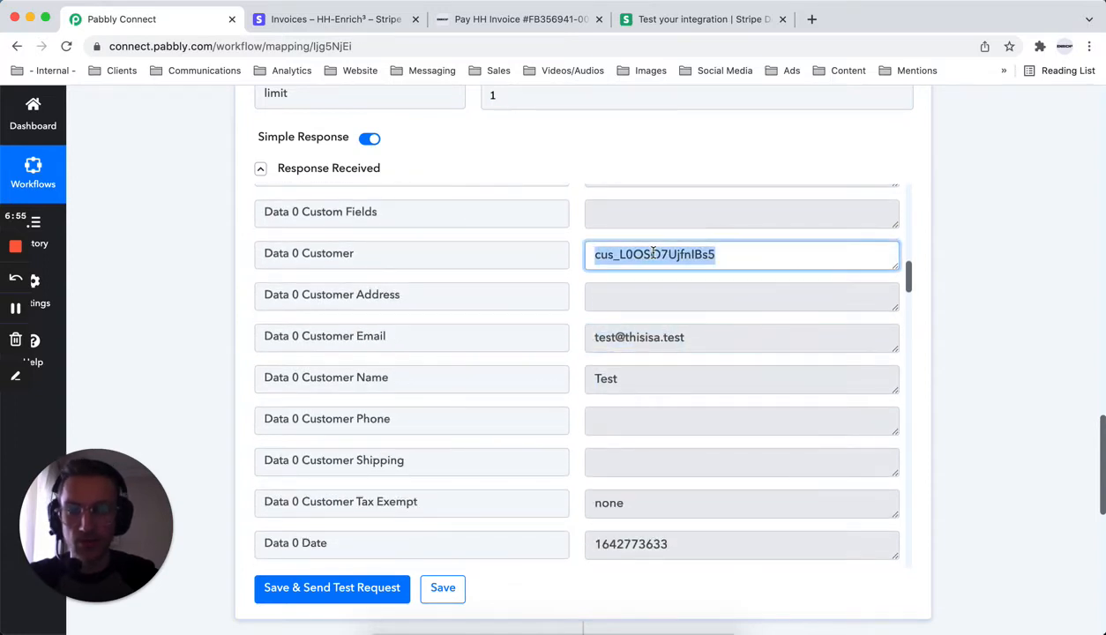
# Step: Find the Hosted Invoice Url in the API response and enlarge its value box to show the full link
pyautogui.scroll(-14, 563, 291)
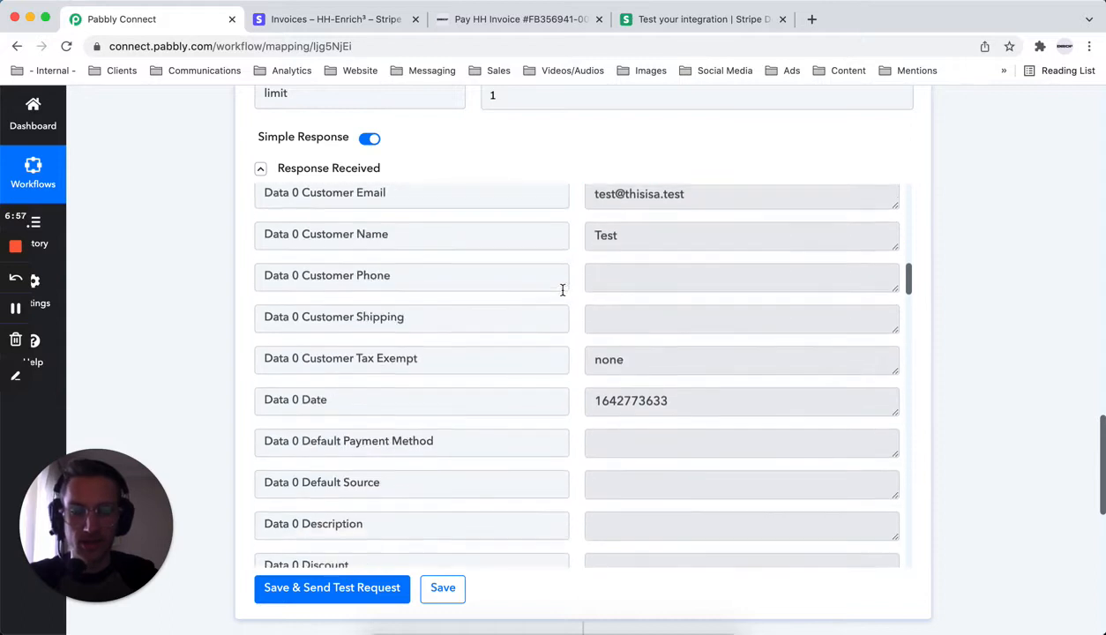
pyautogui.scroll(-1, 563, 294)
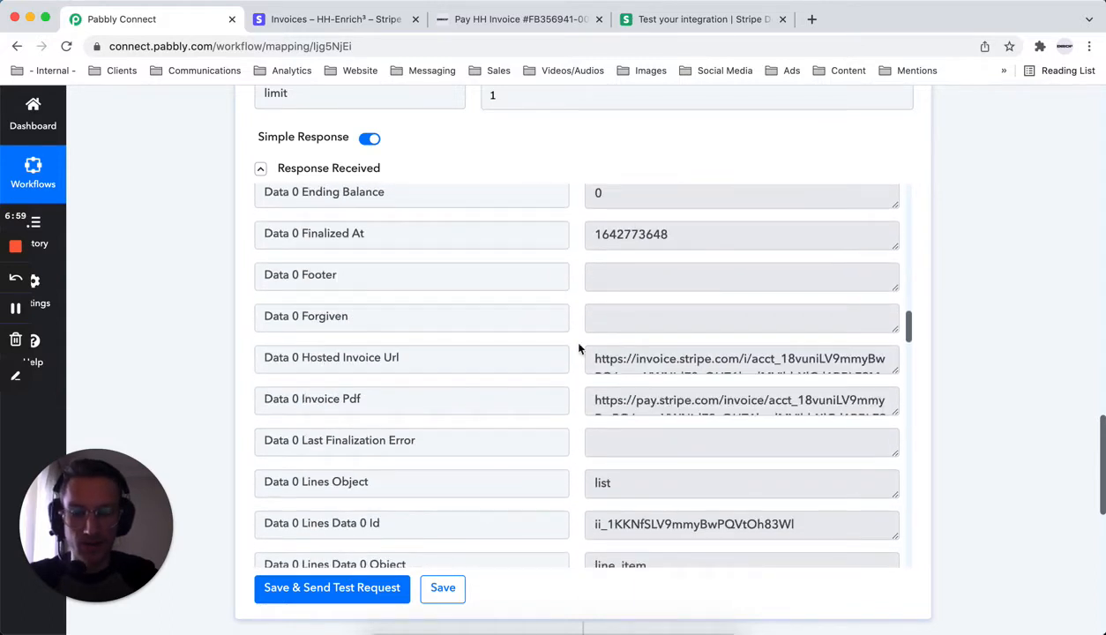
pyautogui.moveTo(896, 370); pyautogui.dragTo(878, 415)
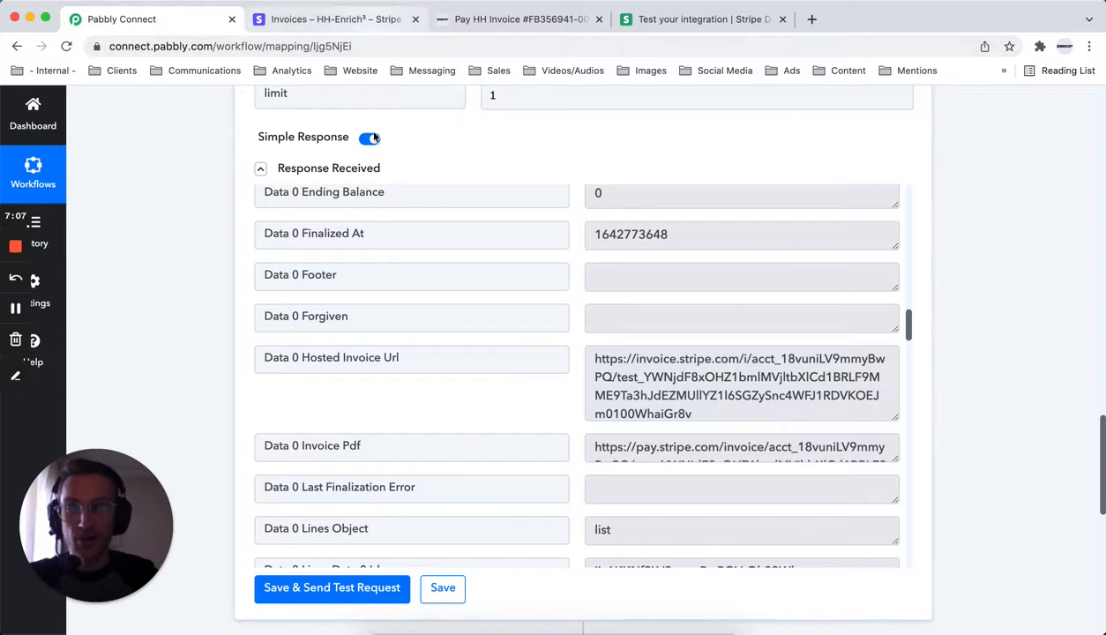
# Step: Compare the hosted invoice link with the payment page link in Stripe's invoice details, and return to Pabbly Connect
pyautogui.click(362, 20)
pyautogui.moveTo(402, 365); pyautogui.dragTo(509, 367)
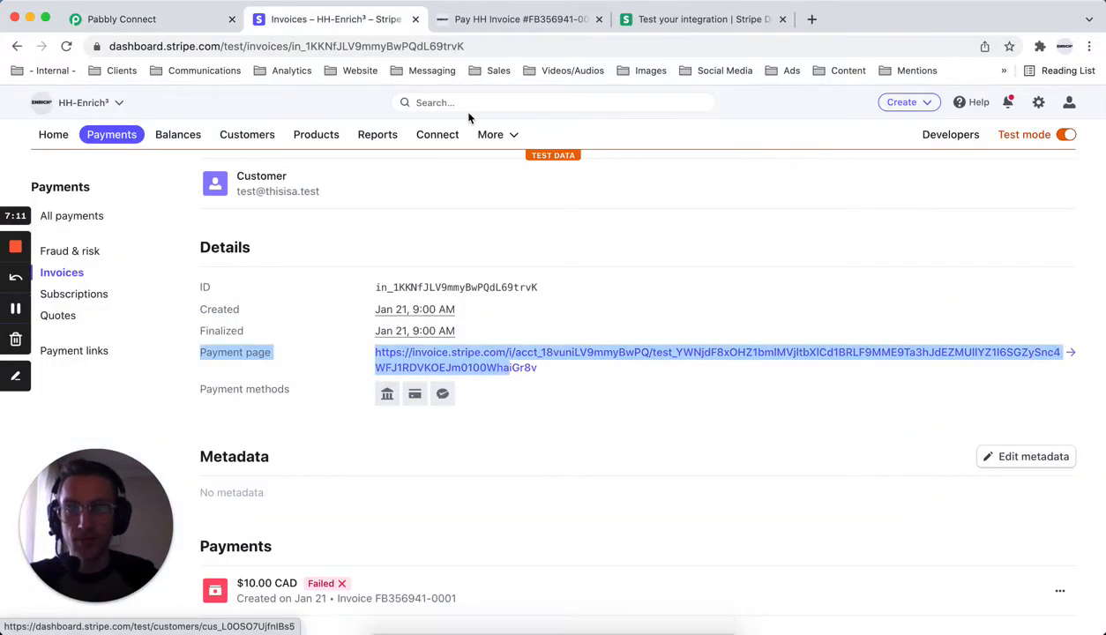
pyautogui.click(168, 25)
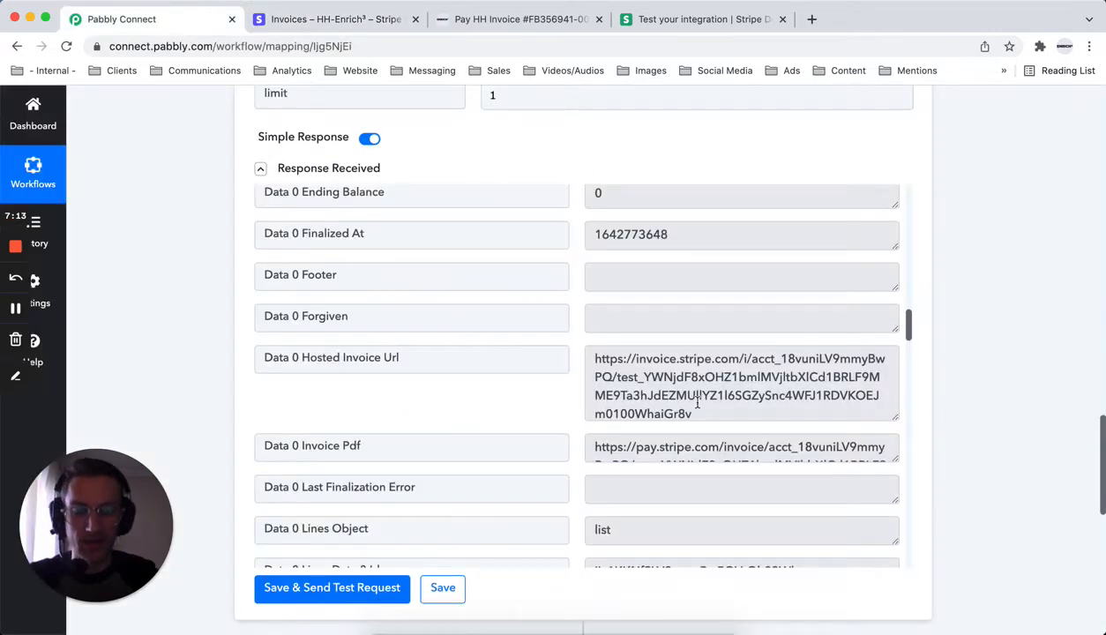
# Step: Look through the invoice's line item data and expand the third step, SMTP by Pabbly: Send Email
pyautogui.scroll(-2, 886, 378)
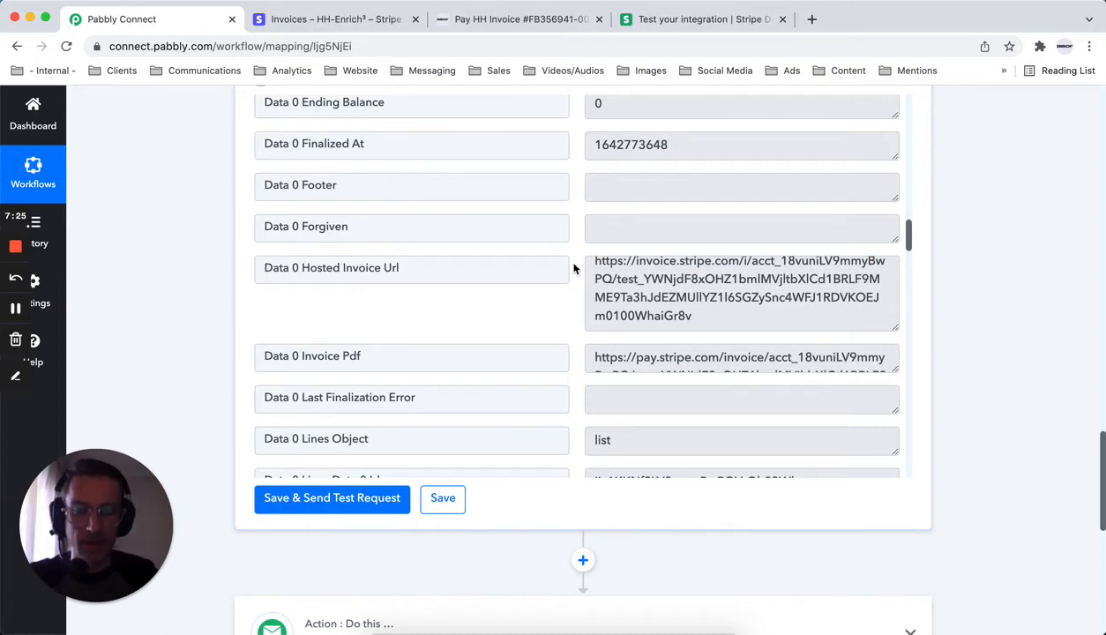
pyautogui.scroll(-6, 575, 269)
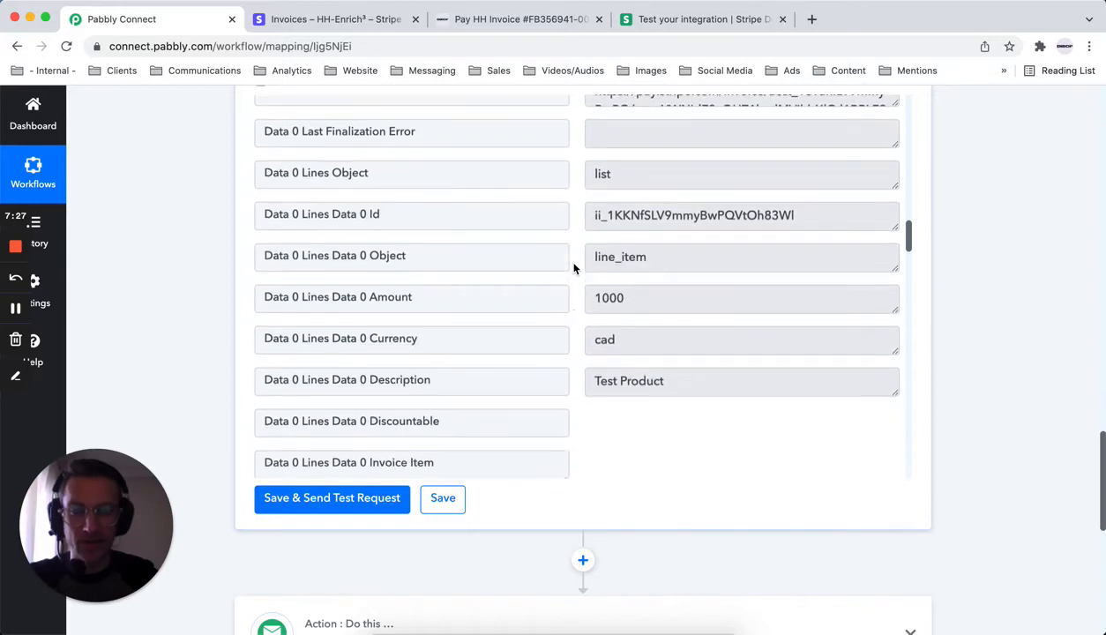
pyautogui.scroll(-8, 708, 538)
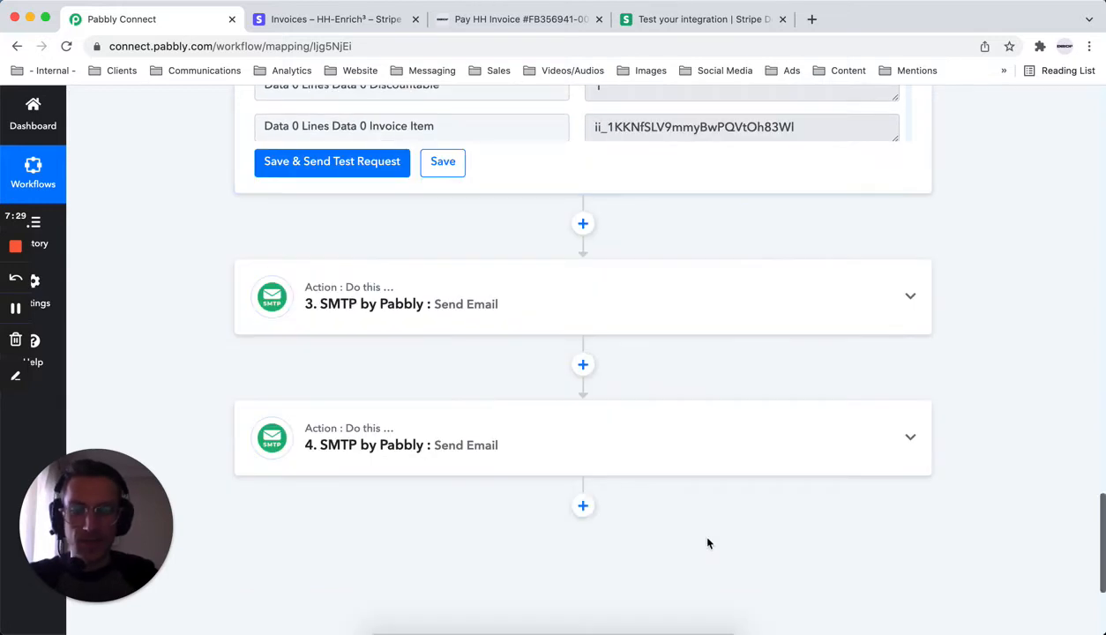
pyautogui.click(553, 317)
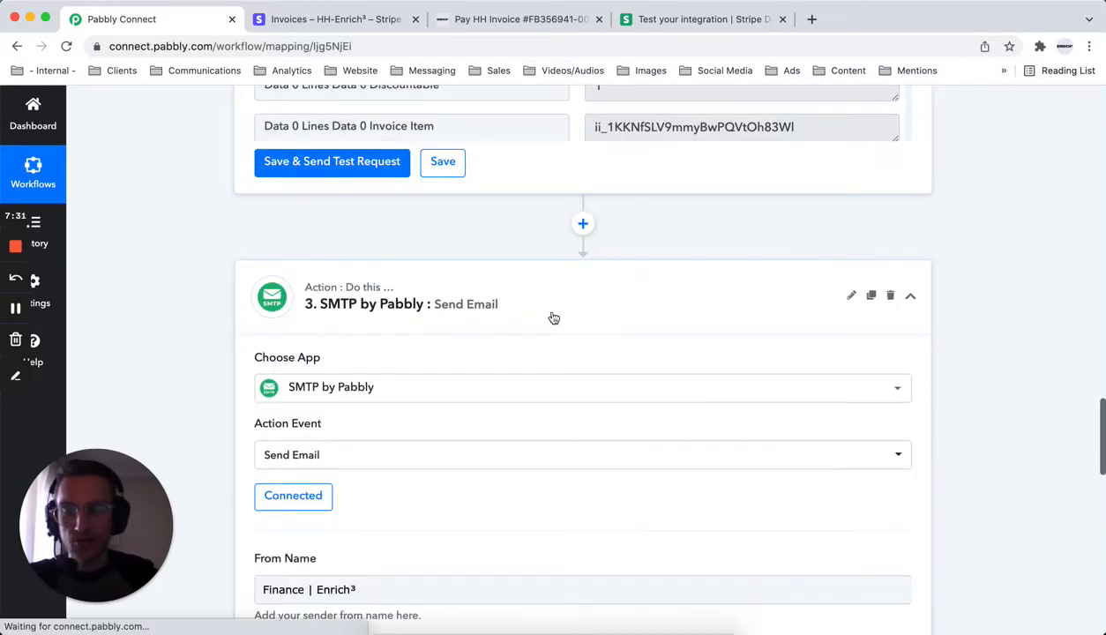
# Step: Review the third step's Send Email action event and its sender name, sender email and recipient fields
pyautogui.scroll(-7, 553, 318)
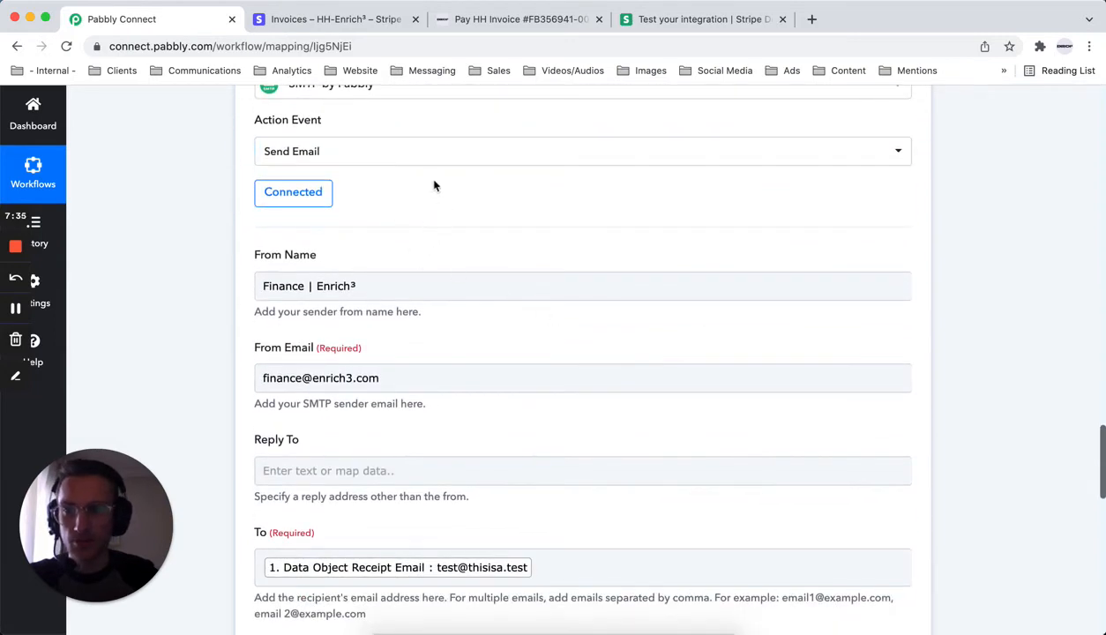
pyautogui.click(326, 151)
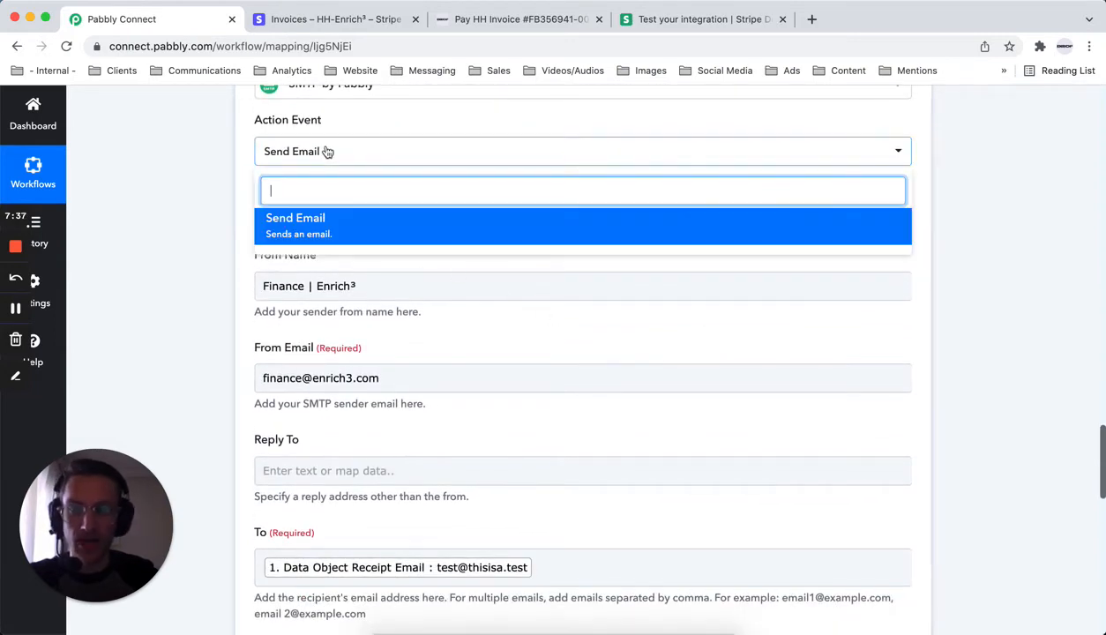
pyautogui.click(218, 203)
pyautogui.scroll(-3, 440, 217)
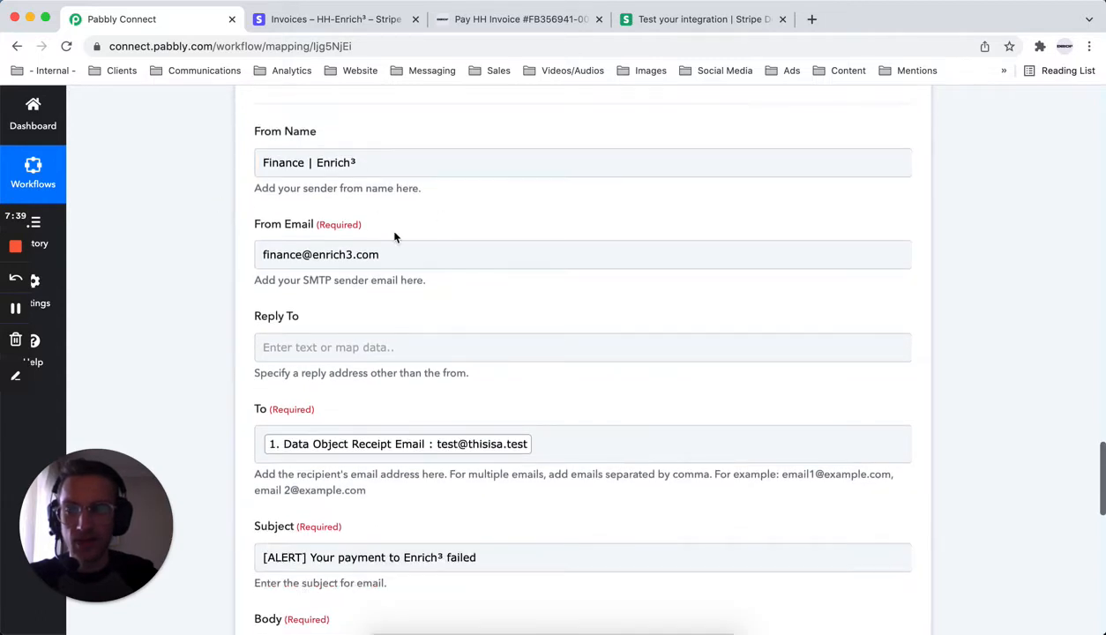
pyautogui.scroll(-5, 394, 236)
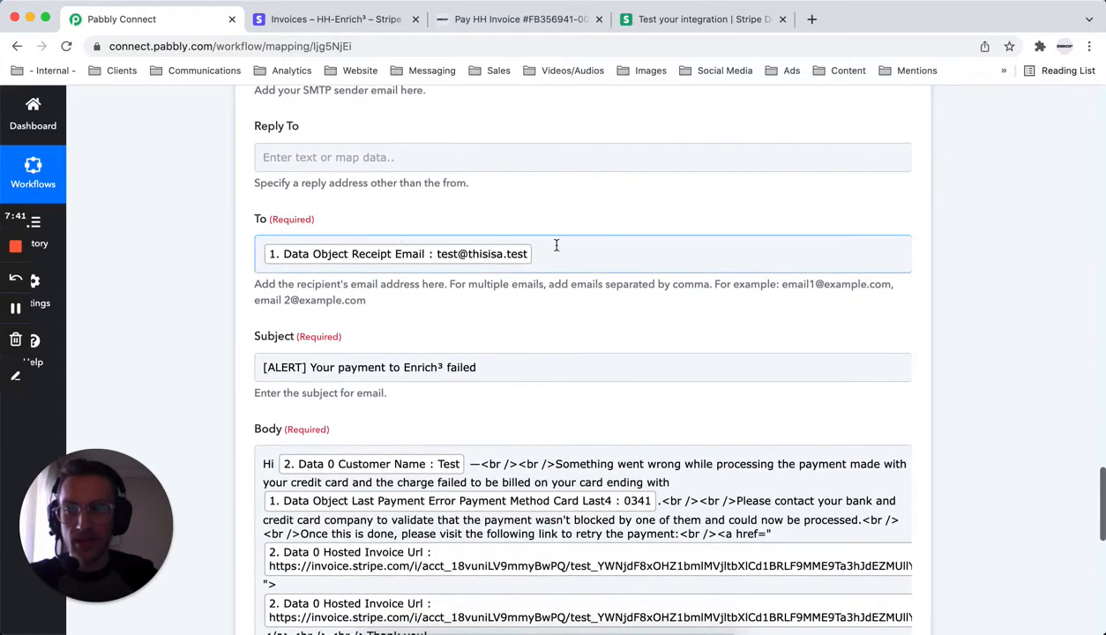
# Step: Look through the API by Pabbly data available for the recipient field, down to the customer email and name entries
pyautogui.click(568, 257)
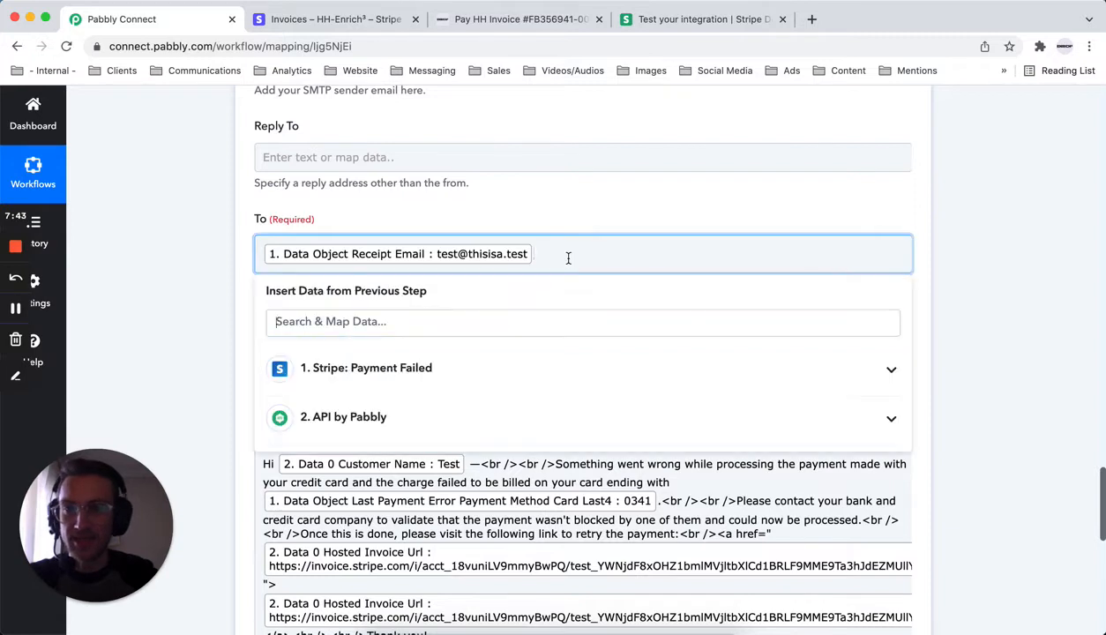
pyautogui.click(386, 418)
pyautogui.scroll(-10, 388, 418)
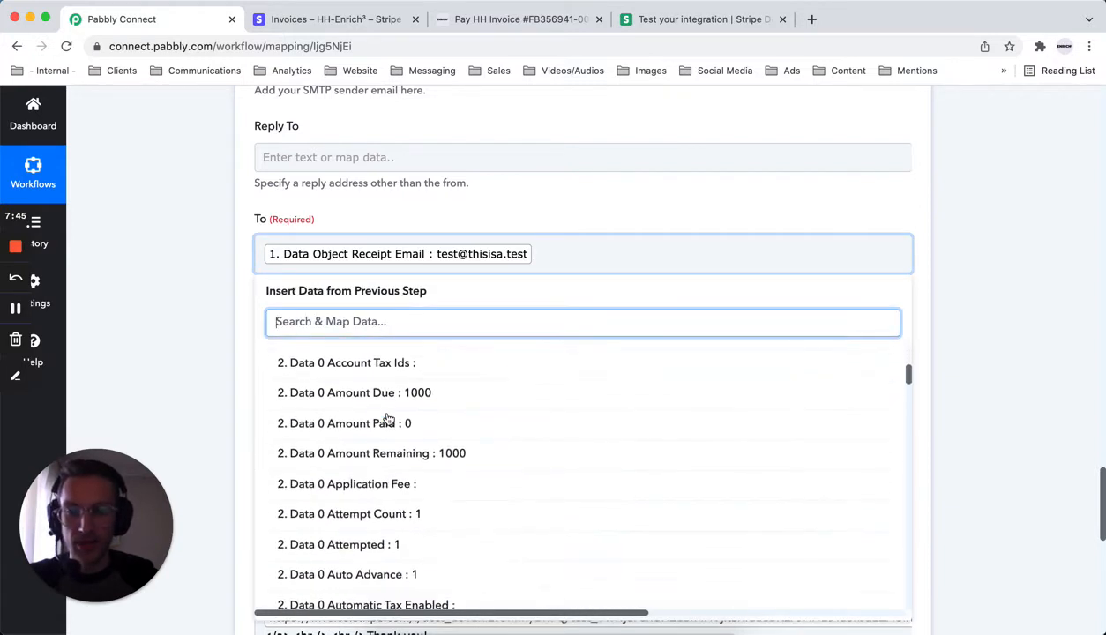
pyautogui.scroll(-1, 388, 418)
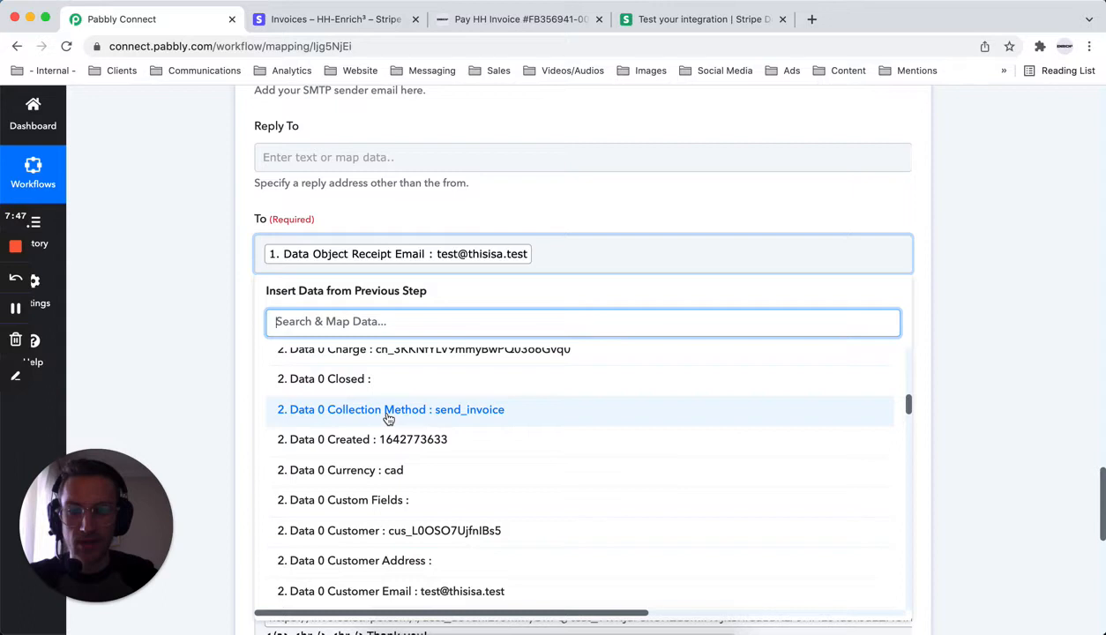
pyautogui.scroll(-2, 388, 418)
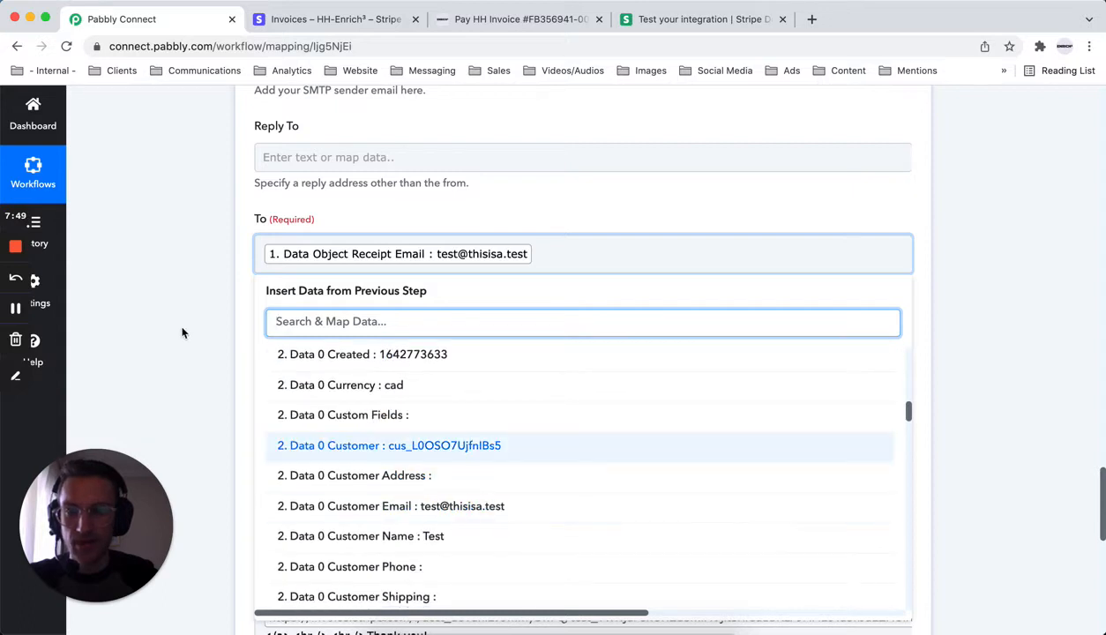
pyautogui.click(544, 268)
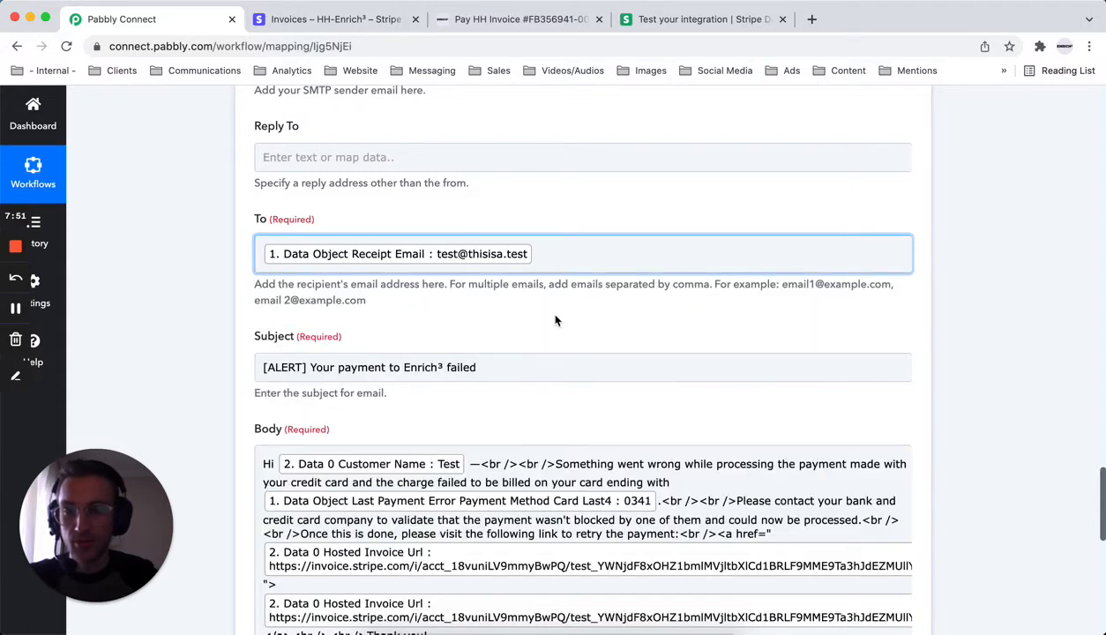
# Step: Highlight the customer email's subject text and review the HTML body beneath it
pyautogui.scroll(-2, 553, 327)
pyautogui.moveTo(492, 286); pyautogui.dragTo(287, 284)
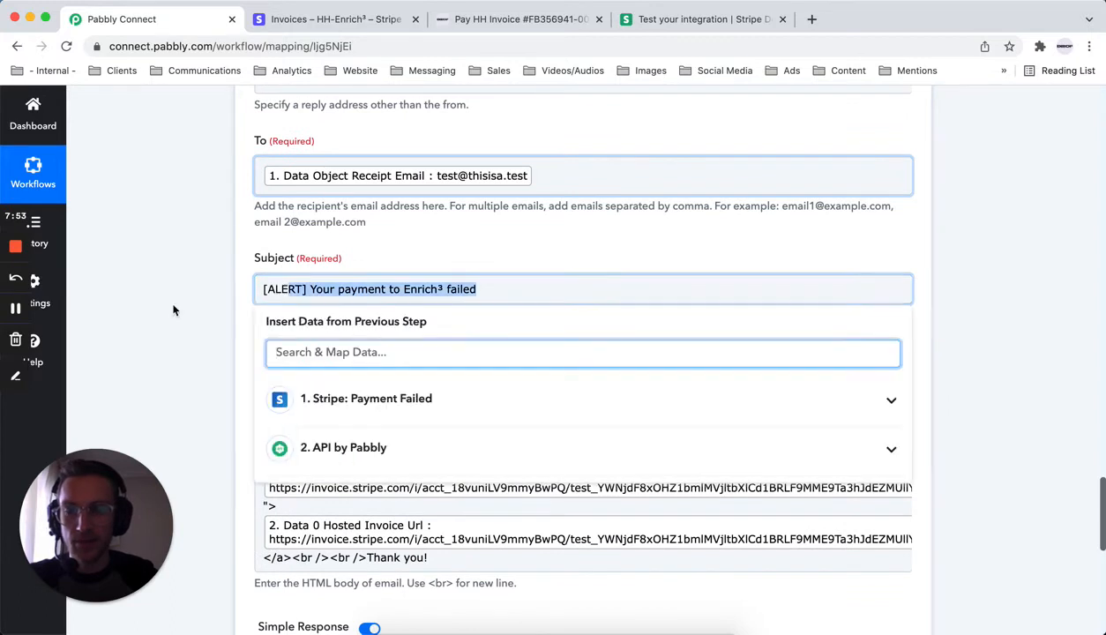
pyautogui.click(173, 308)
pyautogui.scroll(-3, 174, 309)
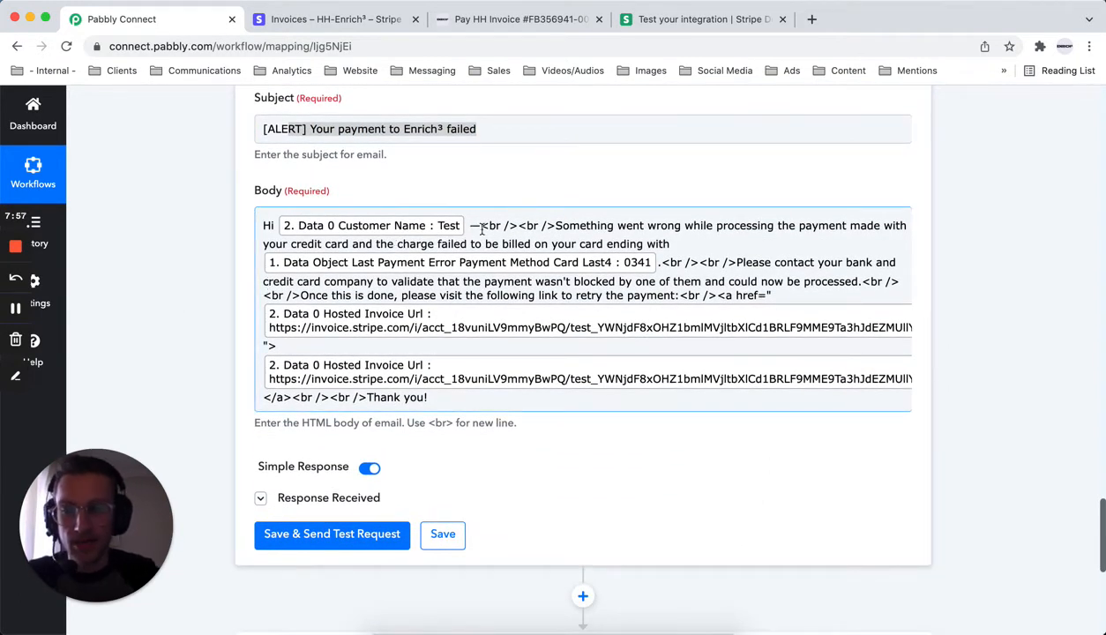
pyautogui.moveTo(453, 422); pyautogui.dragTo(432, 421)
pyautogui.click(526, 429)
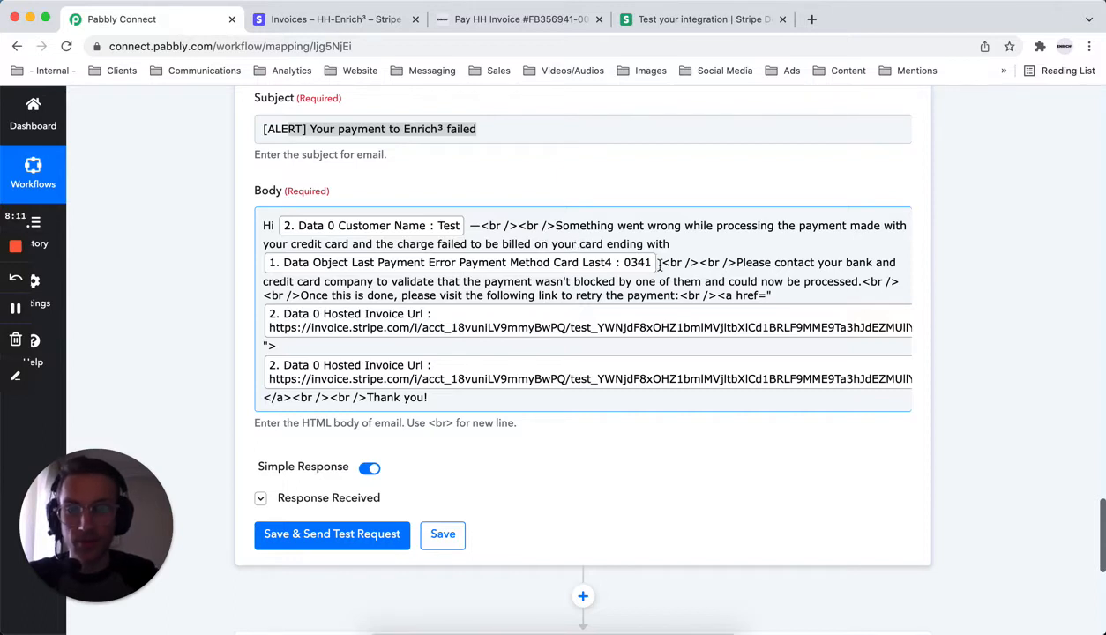
# Step: Browse the API by Pabbly invoice data that can be inserted after the card digits in the email body
pyautogui.scroll(1, 659, 264)
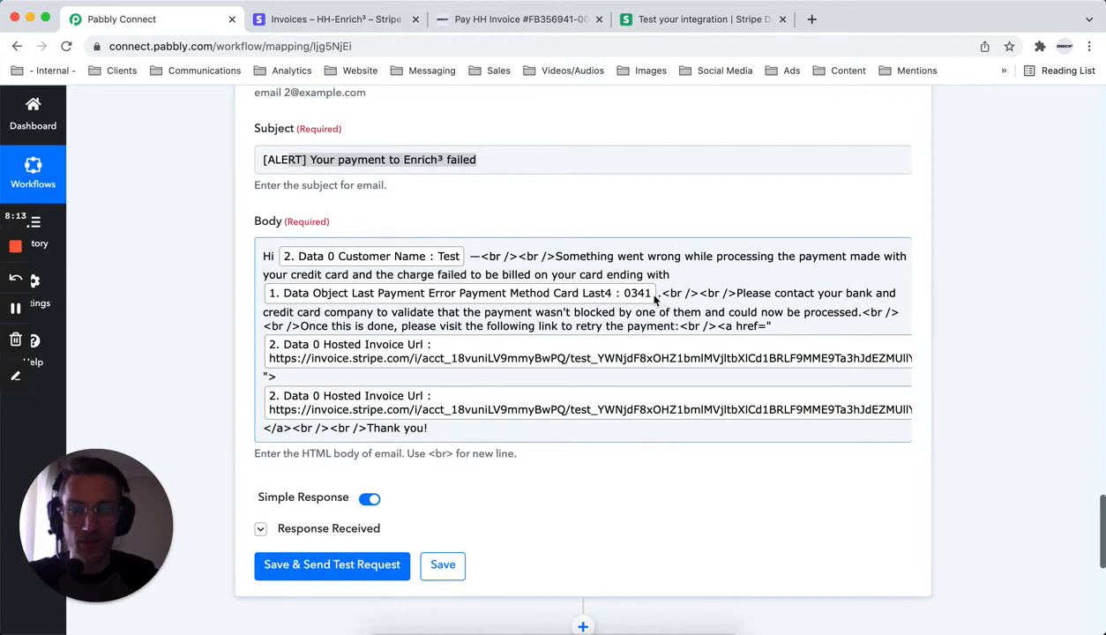
pyautogui.click(659, 294)
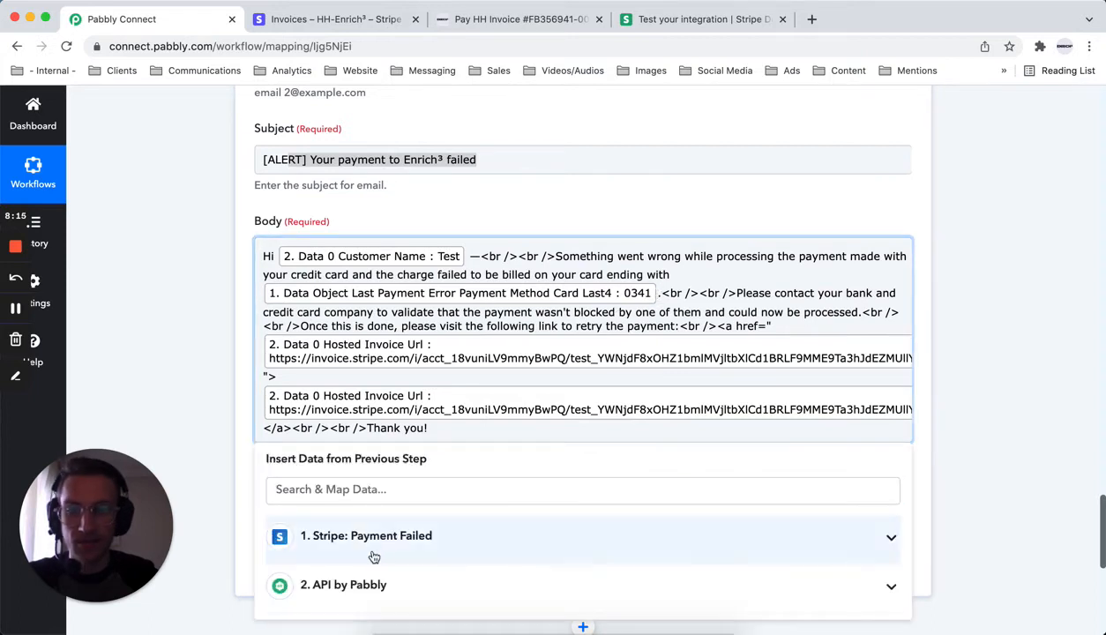
pyautogui.click(370, 585)
pyautogui.scroll(-5, 420, 559)
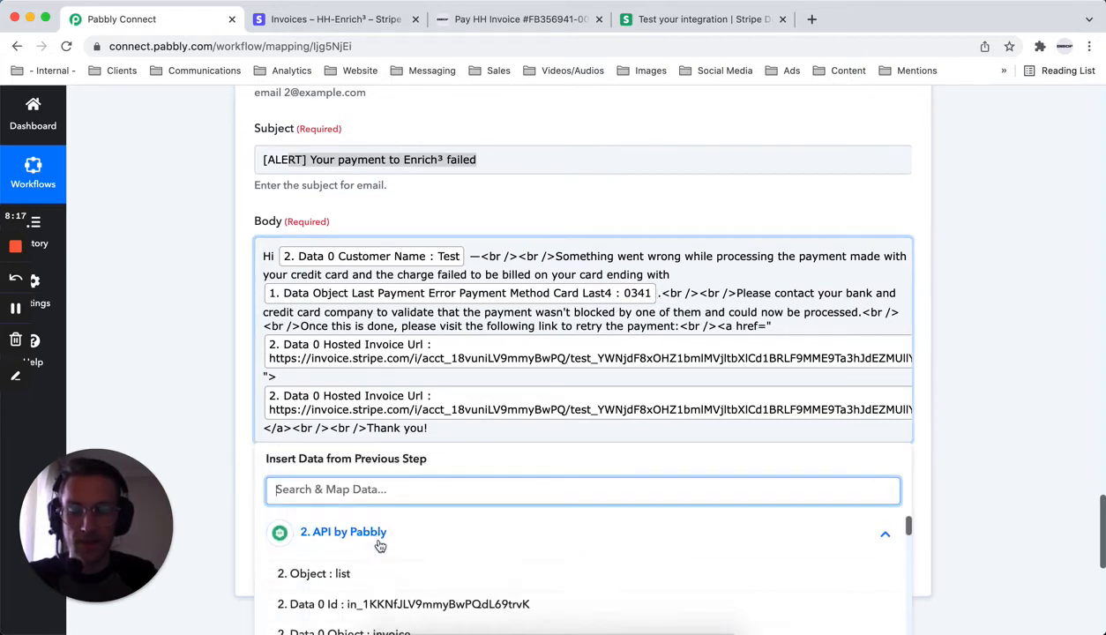
pyautogui.scroll(-3, 984, 482)
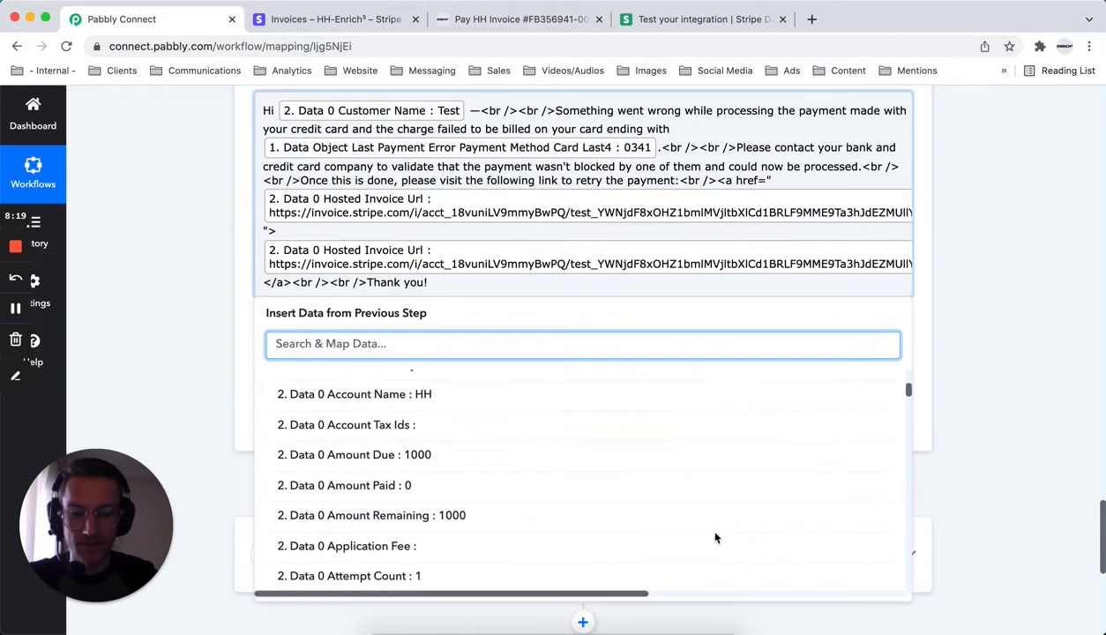
pyautogui.scroll(-10, 698, 524)
pyautogui.scroll(3, 677, 470)
pyautogui.scroll(-5, 677, 470)
pyautogui.scroll(-12, 677, 470)
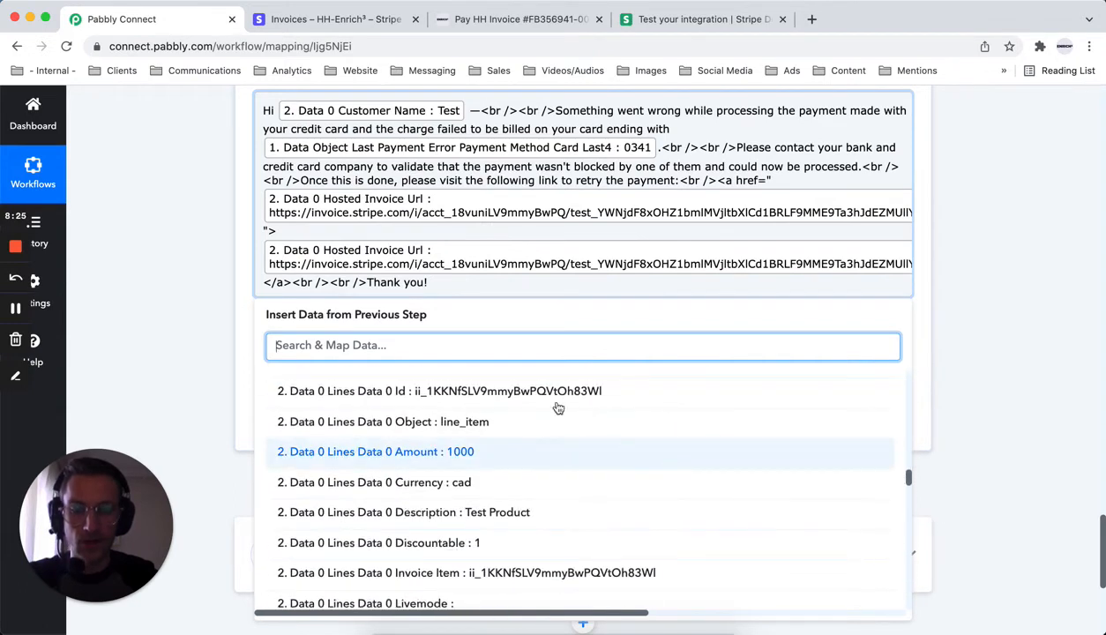
# Step: Search the mappable data for "card last" and close the list without inserting anything
pyautogui.click(440, 345)
pyautogui.write('car')
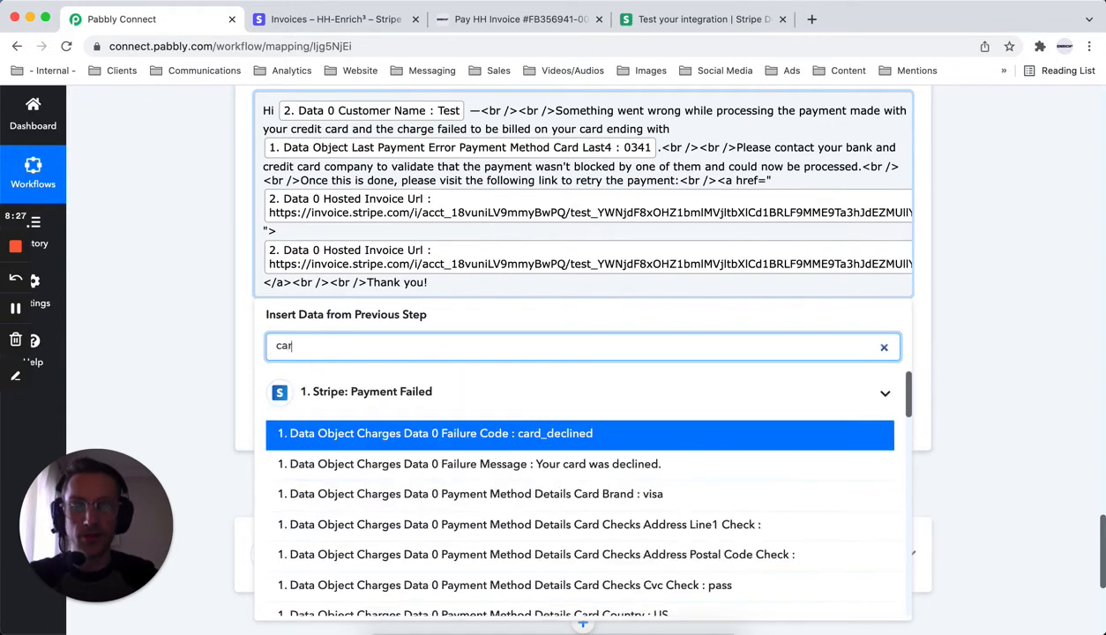
pyautogui.write('d last')
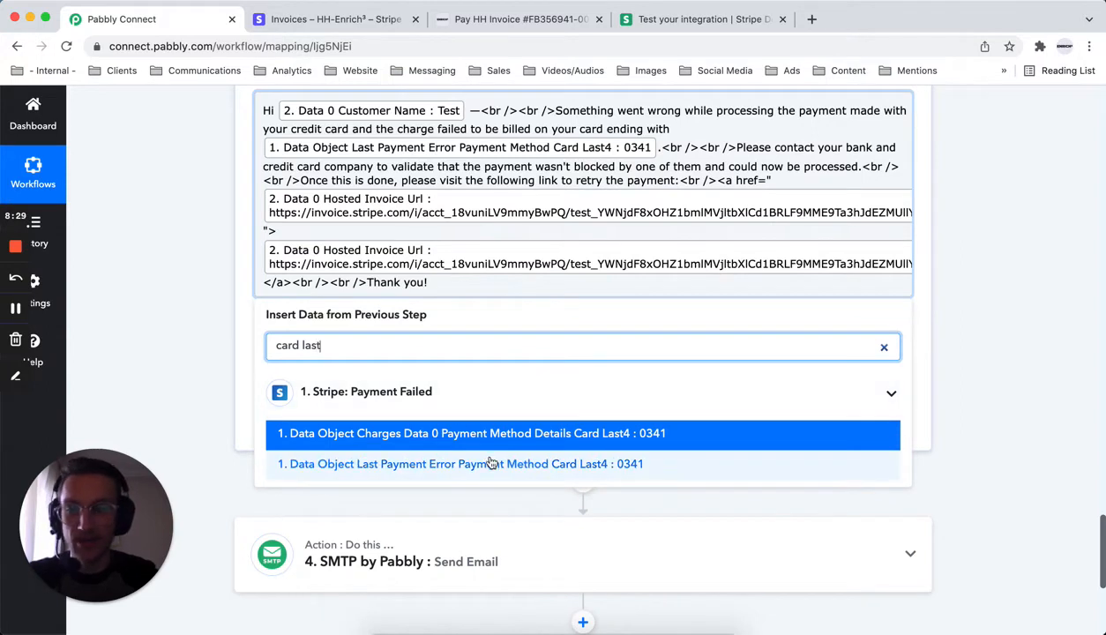
pyautogui.click(201, 381)
# Step: Highlight the retry-payment sentence and the href code around the Hosted Invoice Url in the customer email body
pyautogui.scroll(1, 221, 362)
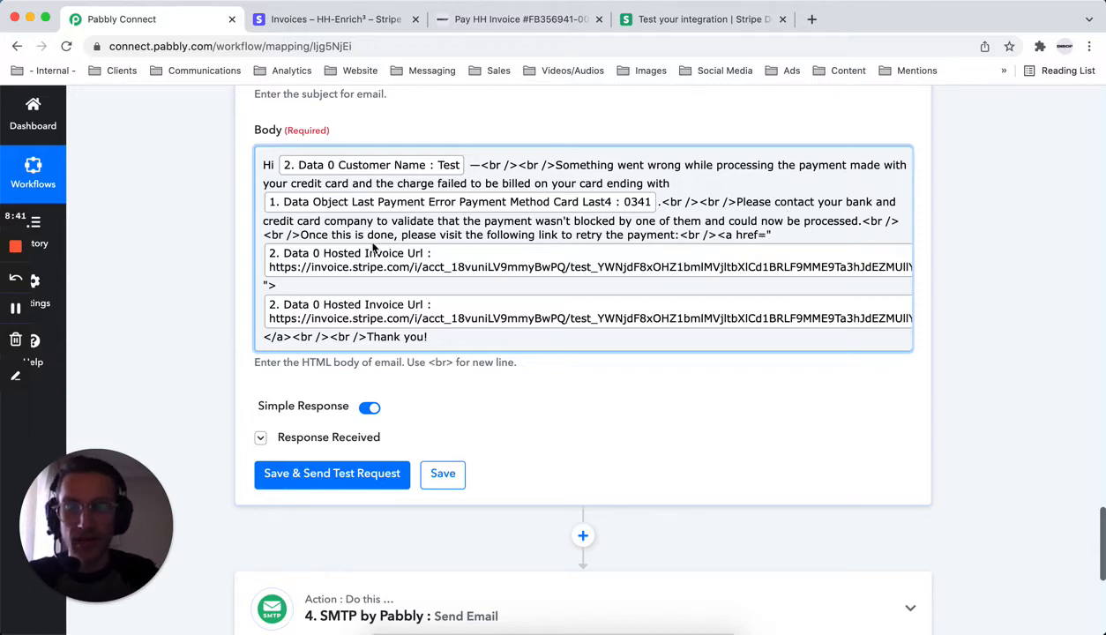
pyautogui.moveTo(299, 235); pyautogui.dragTo(681, 235)
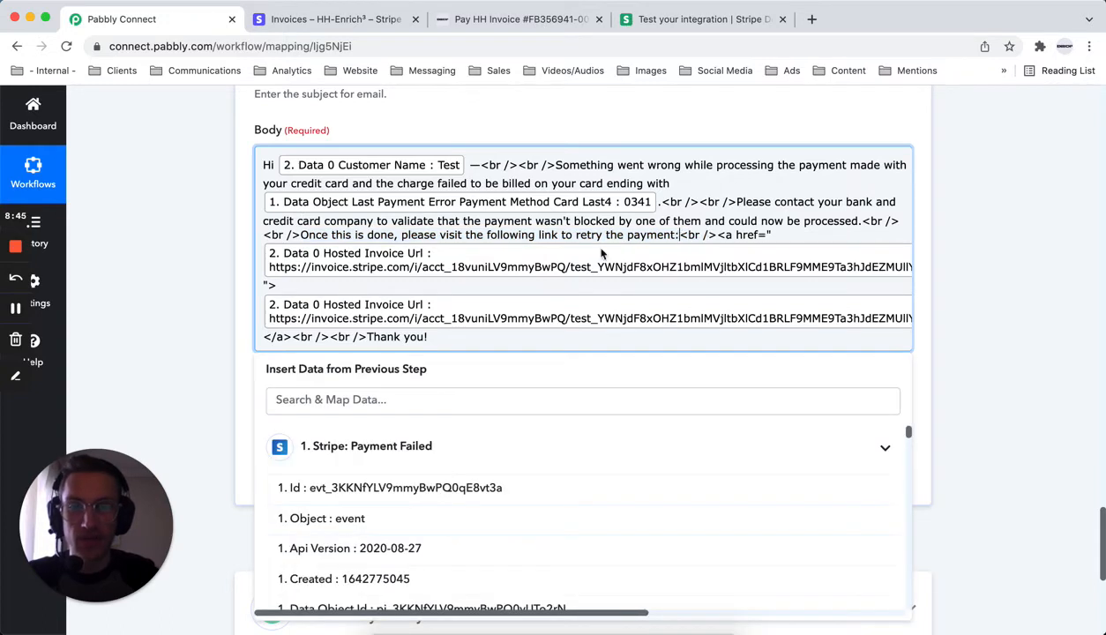
pyautogui.click(172, 285)
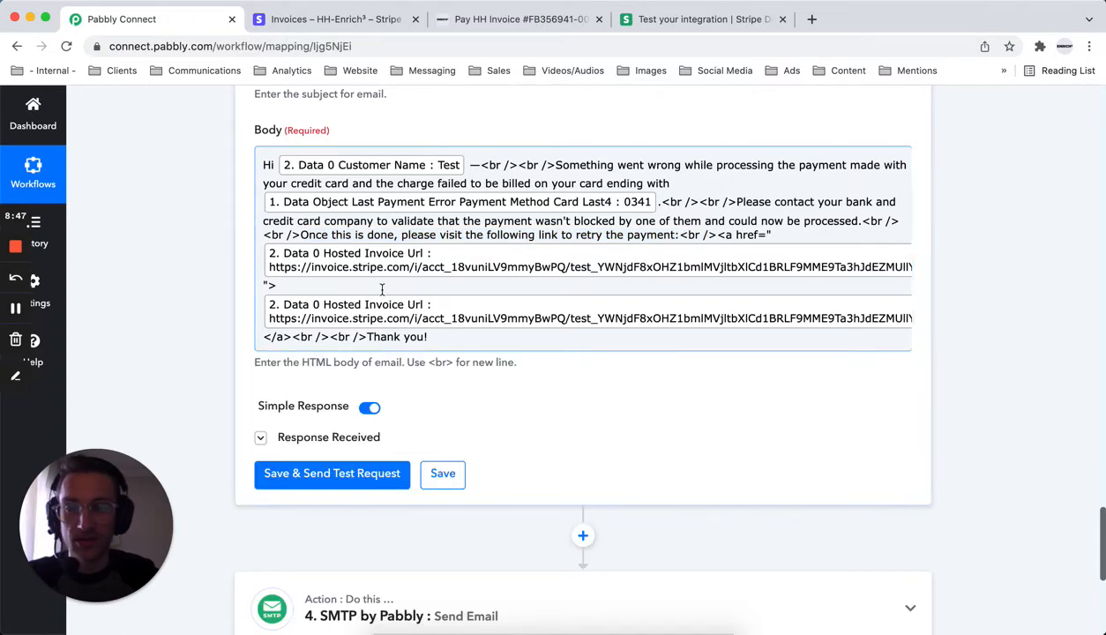
pyautogui.click(736, 235)
pyautogui.moveTo(739, 235); pyautogui.dragTo(752, 284)
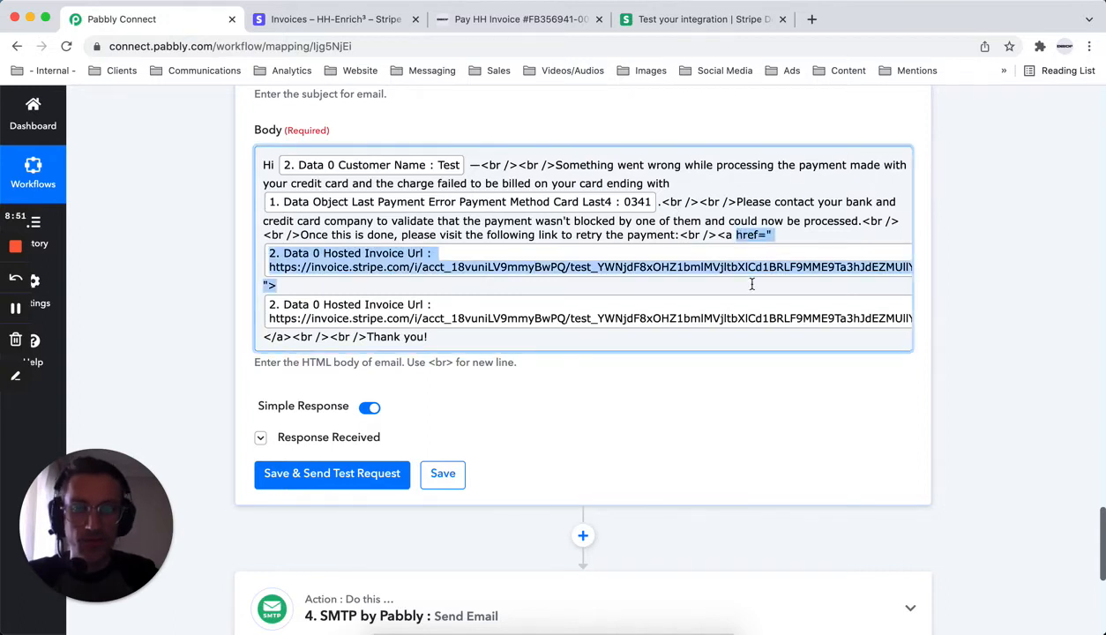
pyautogui.click(323, 286)
pyautogui.click(341, 345)
pyautogui.click(203, 336)
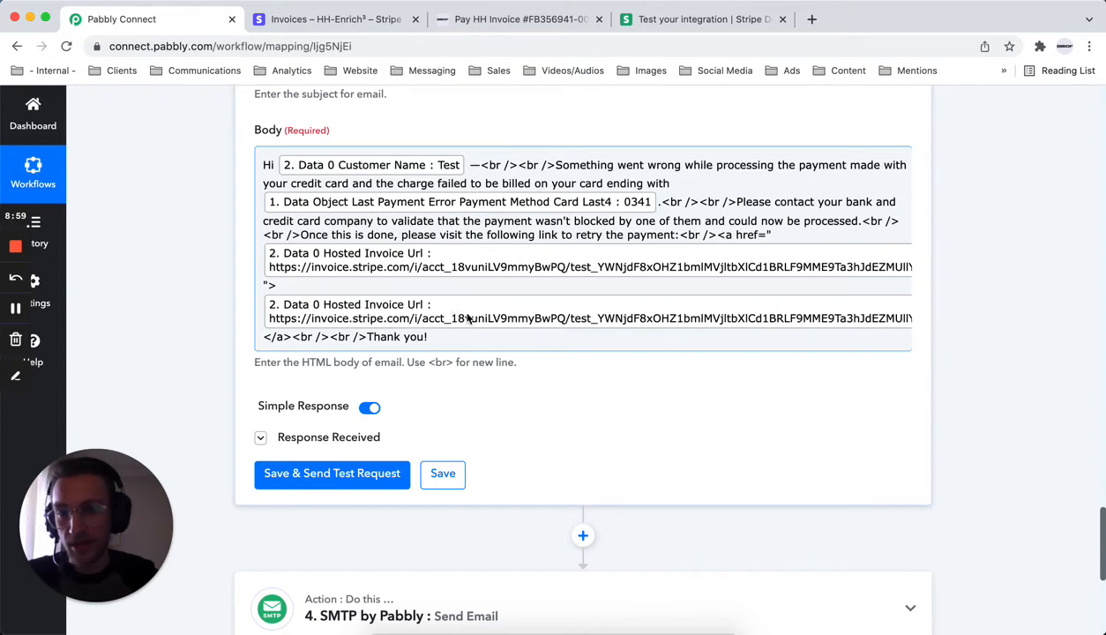
# Step: Expand the fourth step, SMTP by Pabbly: Send Email, and review its sender, recipient, subject and body fields
pyautogui.scroll(-3, 468, 318)
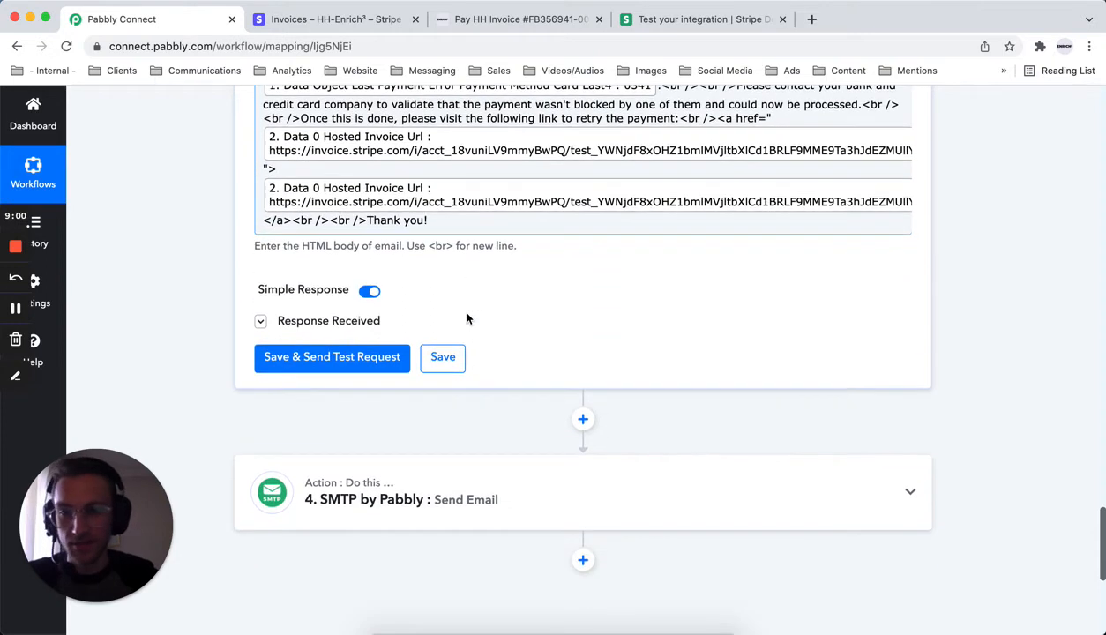
pyautogui.click(426, 510)
pyautogui.scroll(-7, 224, 408)
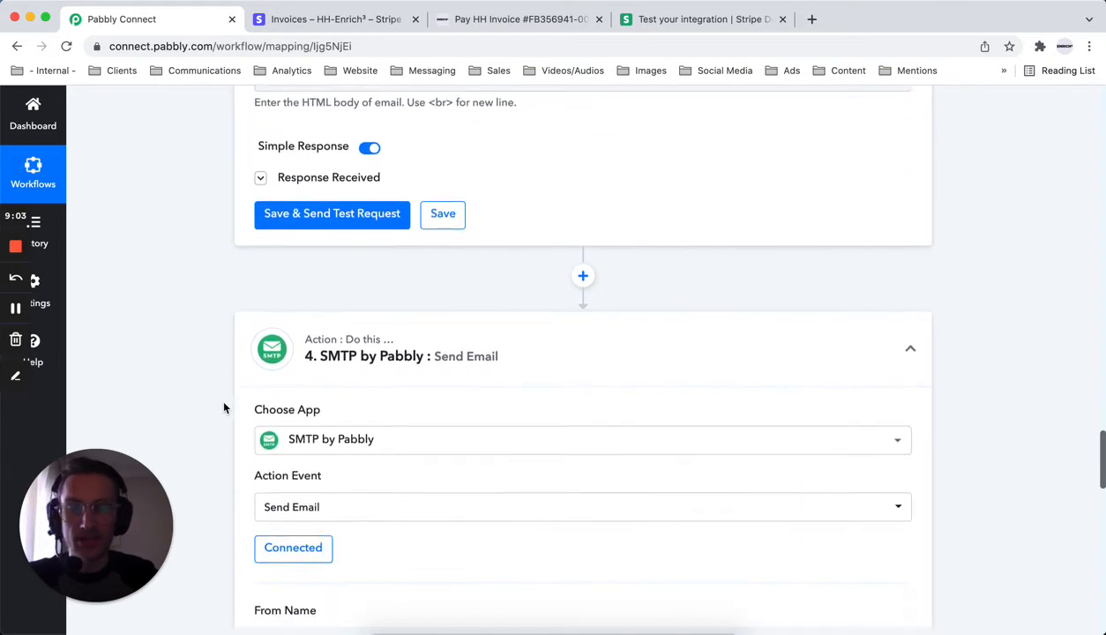
pyautogui.scroll(-10, 225, 408)
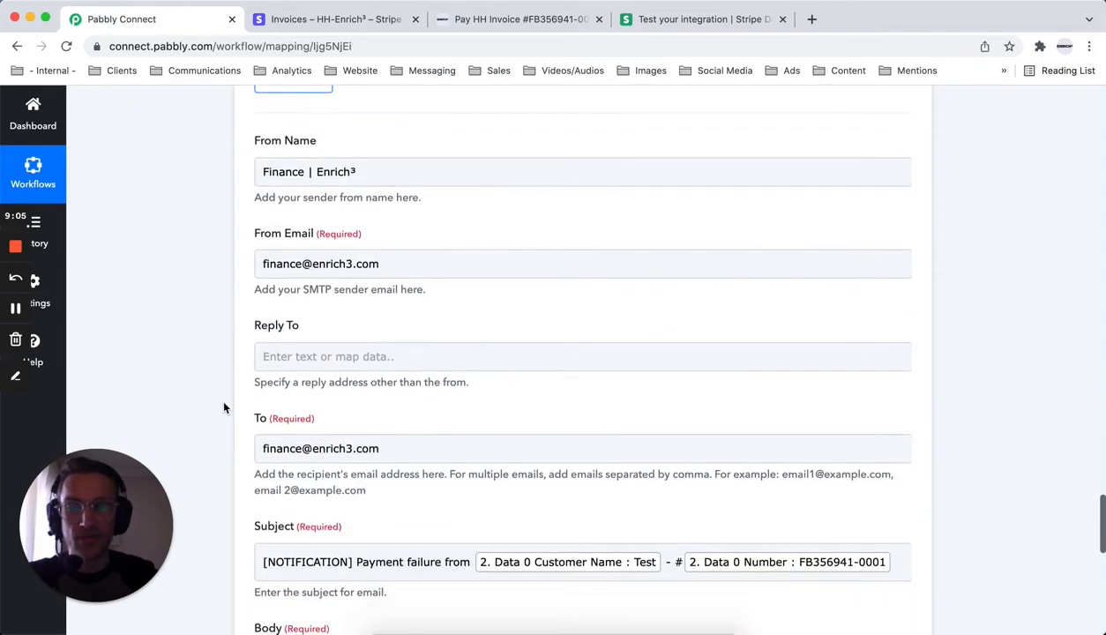
pyautogui.scroll(-3, 224, 407)
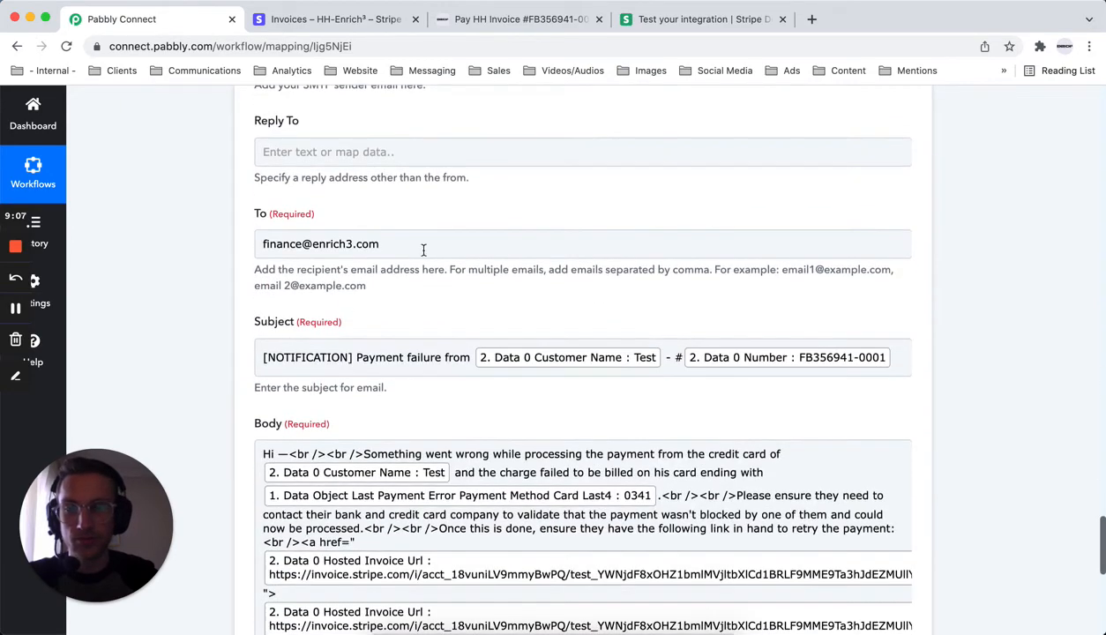
# Step: Highlight the internal notification's recipient address and the fixed text and # sign in its subject
pyautogui.moveTo(198, 256); pyautogui.dragTo(202, 301)
pyautogui.scroll(-3, 202, 301)
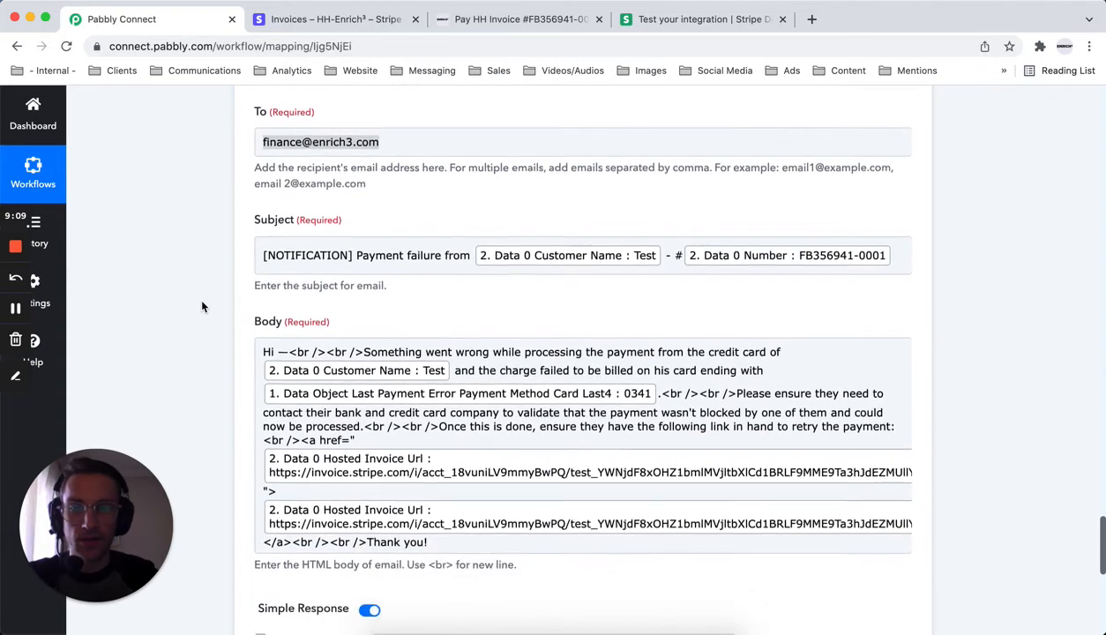
pyautogui.moveTo(357, 254); pyautogui.dragTo(459, 254)
pyautogui.click(663, 219)
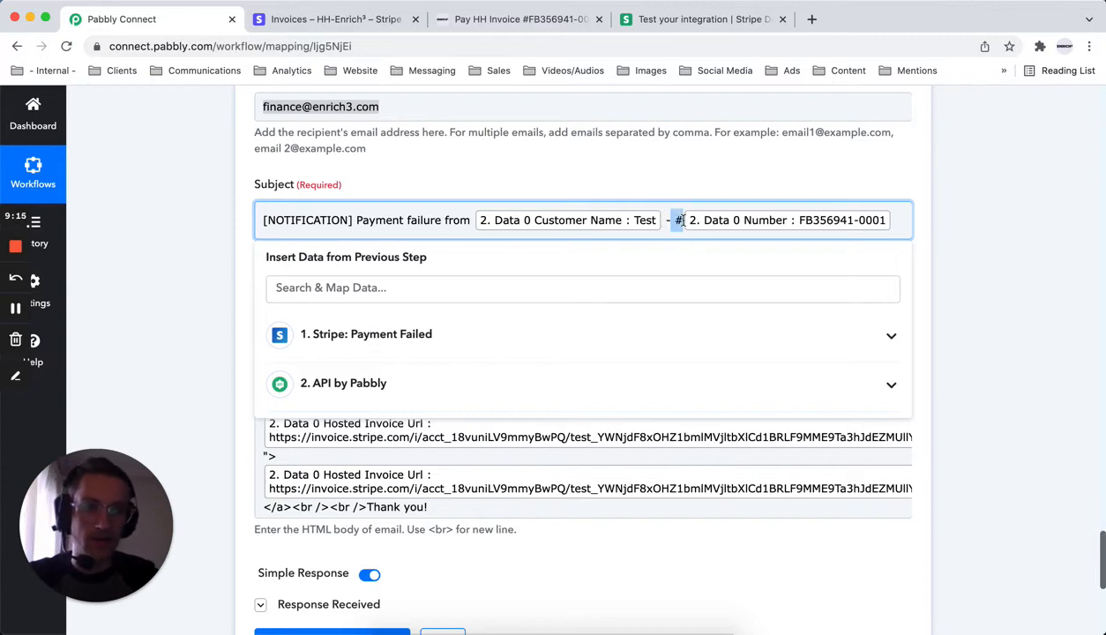
# Step: Check the invoice heading on the Stripe invoice page, return to Pabbly Connect and close the subject's data list
pyautogui.click(447, 25)
pyautogui.click(335, 19)
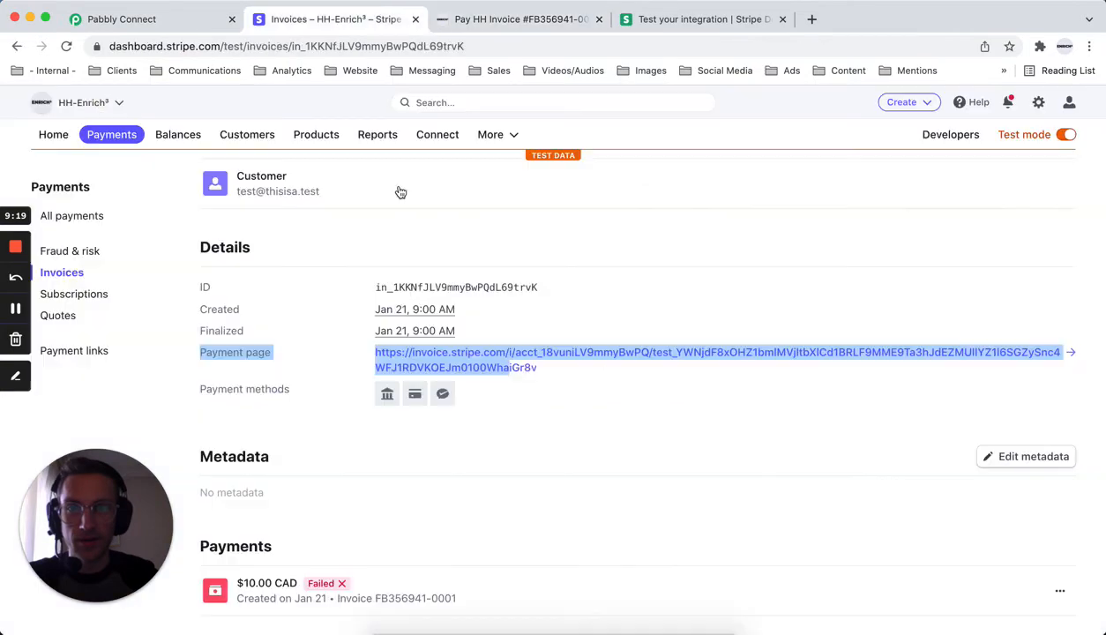
pyautogui.scroll(5, 401, 191)
pyautogui.moveTo(370, 208); pyautogui.dragTo(196, 203)
pyautogui.click(148, 20)
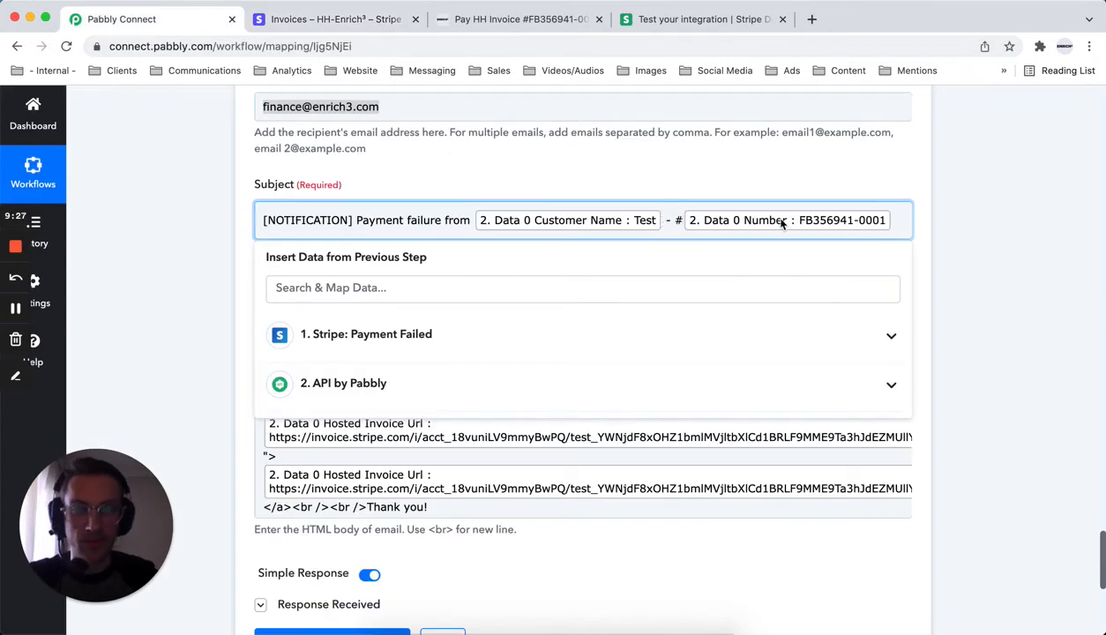
pyautogui.click(961, 324)
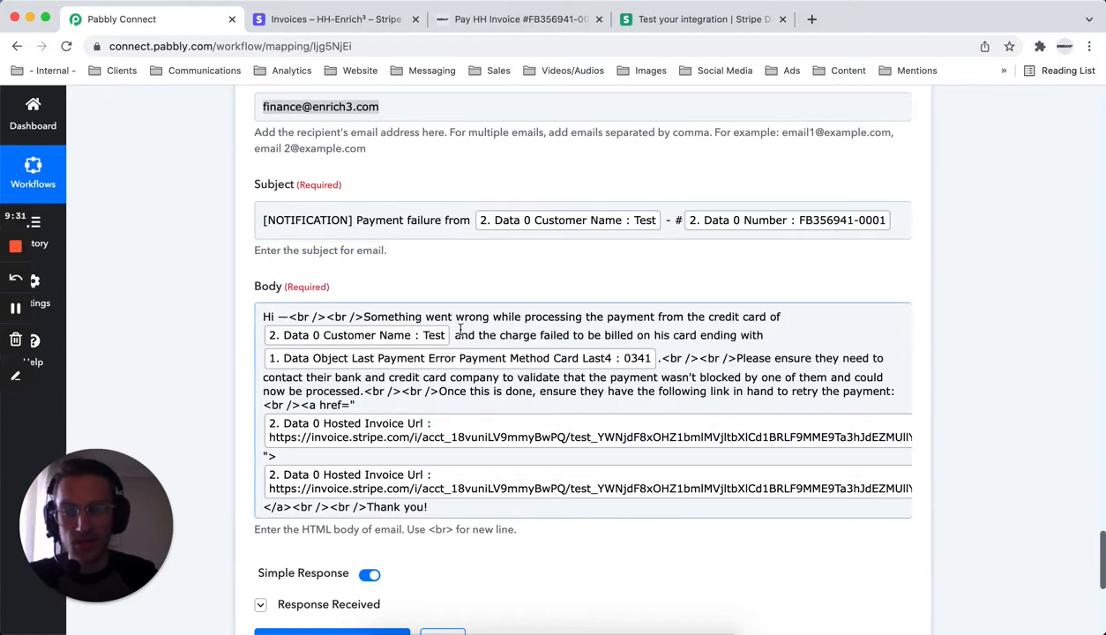
# Step: Highlight the failed-charge wording and the "card company to" text in the internal notification's body
pyautogui.moveTo(454, 317); pyautogui.dragTo(496, 338)
pyautogui.click(497, 336)
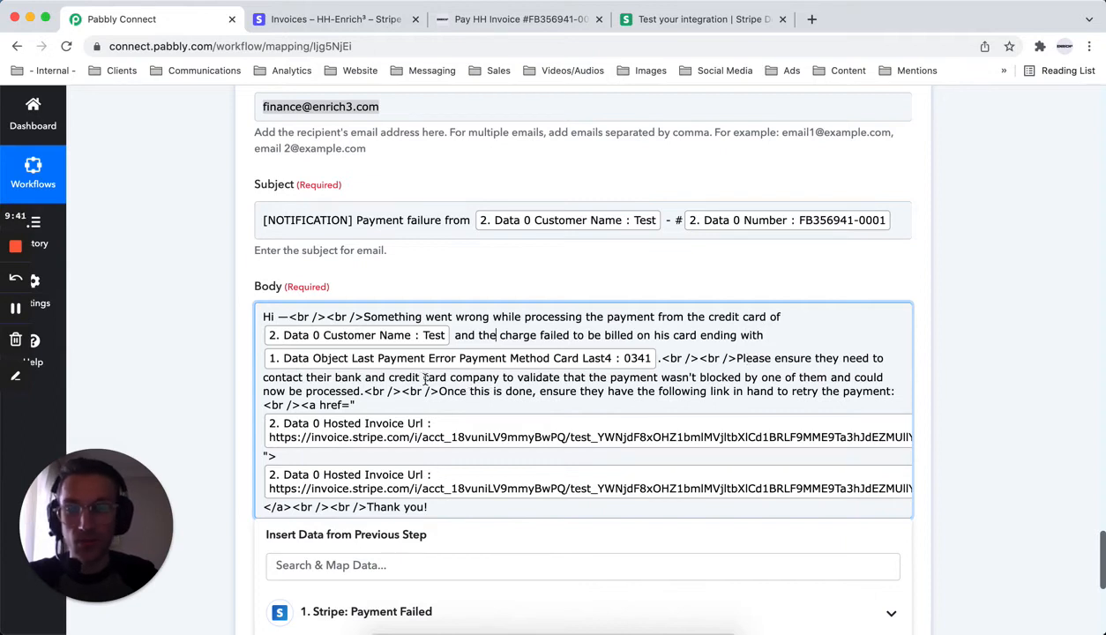
pyautogui.moveTo(422, 378); pyautogui.dragTo(516, 381)
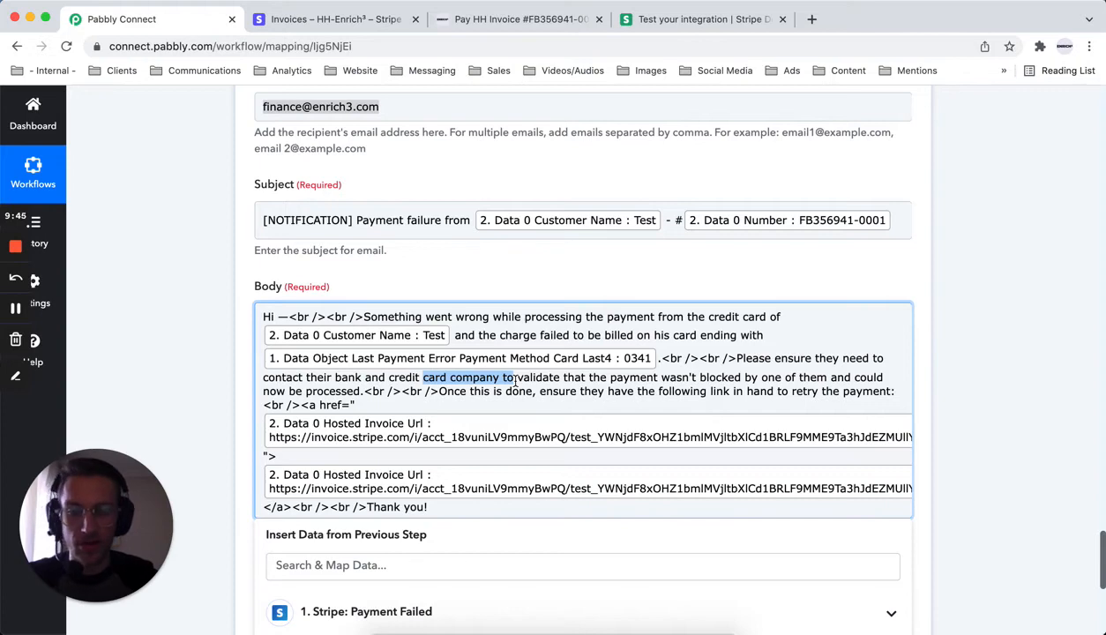
# Step: Close the data mapping list under the internal notification's body field
pyautogui.click(451, 396)
pyautogui.scroll(-10, 565, 371)
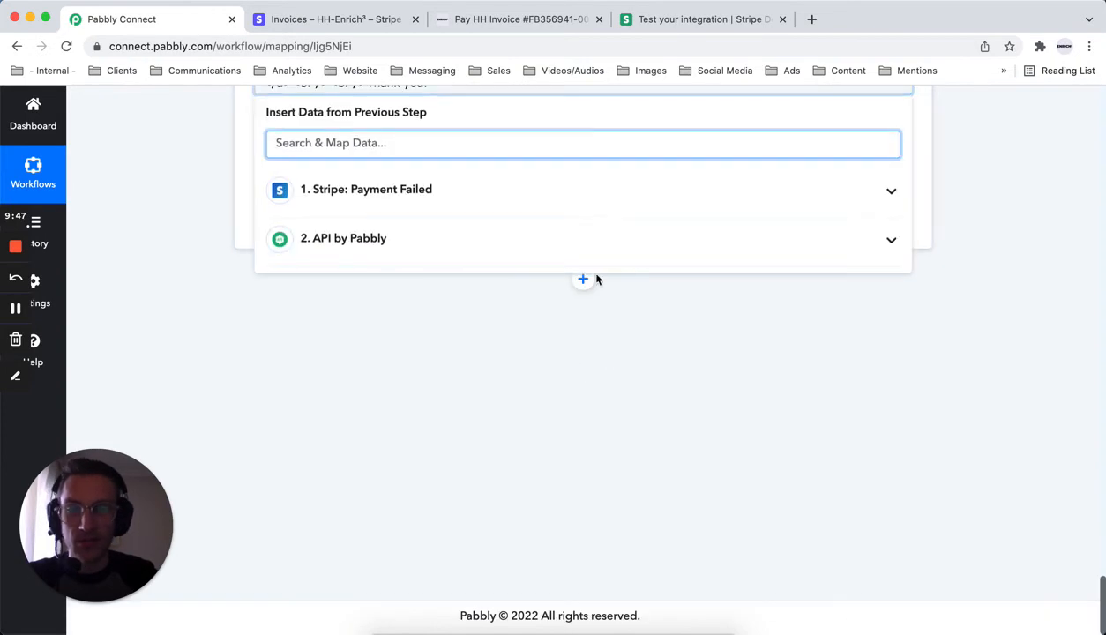
pyautogui.click(962, 296)
pyautogui.scroll(3, 586, 349)
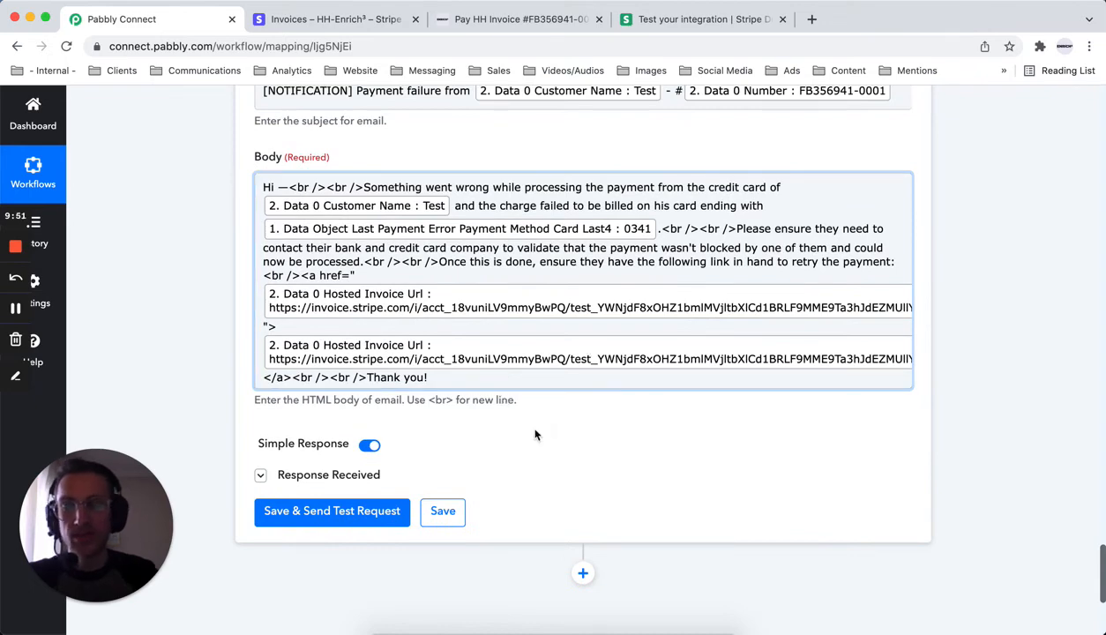
# Step: Return to the third step's customer email and place the cursor after the mapped receipt email in its To field
pyautogui.scroll(10, 533, 431)
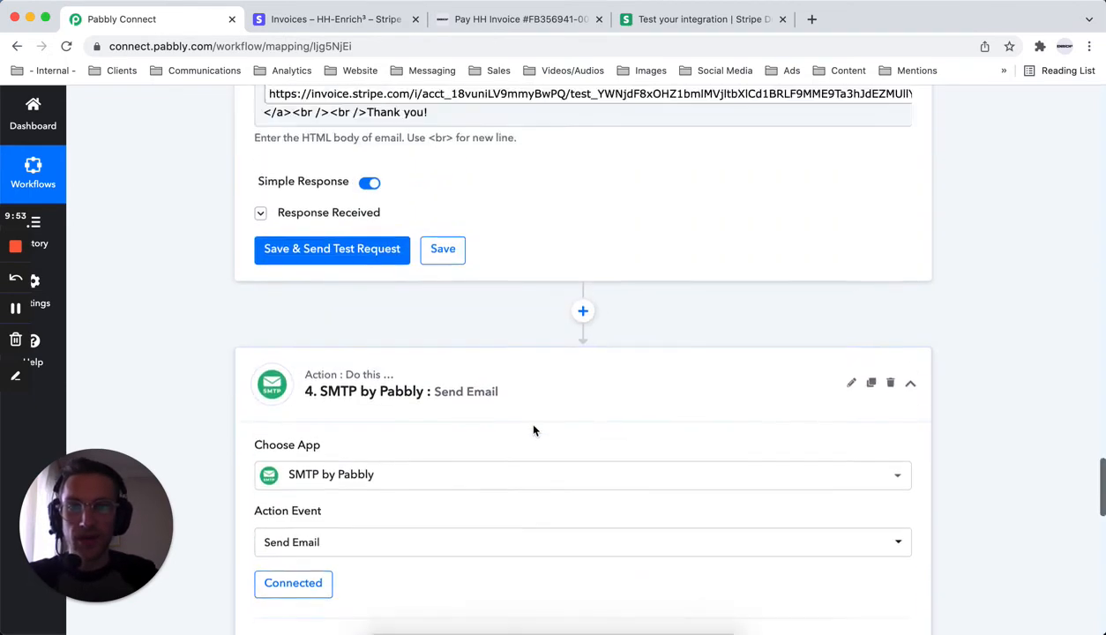
pyautogui.scroll(8, 533, 430)
pyautogui.scroll(-1, 534, 428)
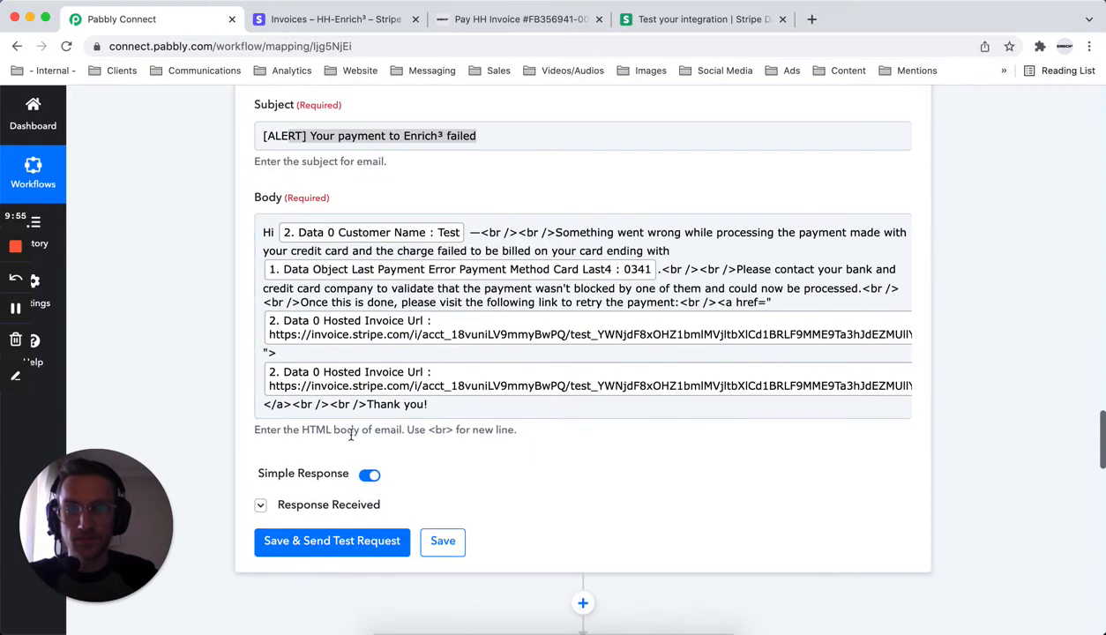
pyautogui.scroll(8, 353, 463)
pyautogui.click(566, 341)
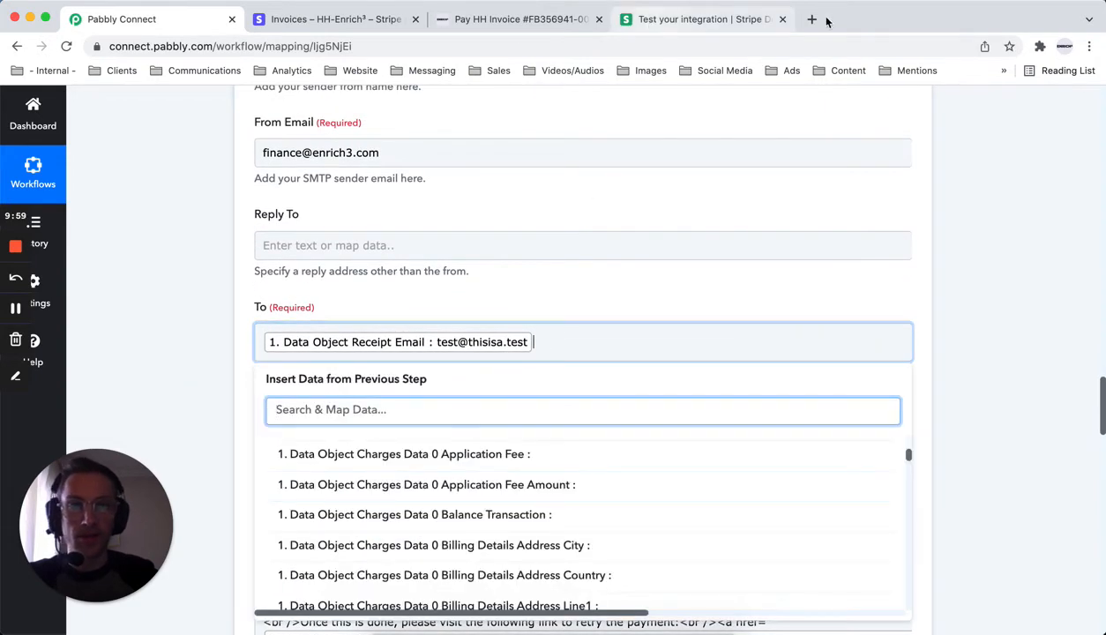
# Step: Open temp-mail.org in a new browser tab and select the generated temporary email address
pyautogui.click(811, 19)
pyautogui.write('emp')
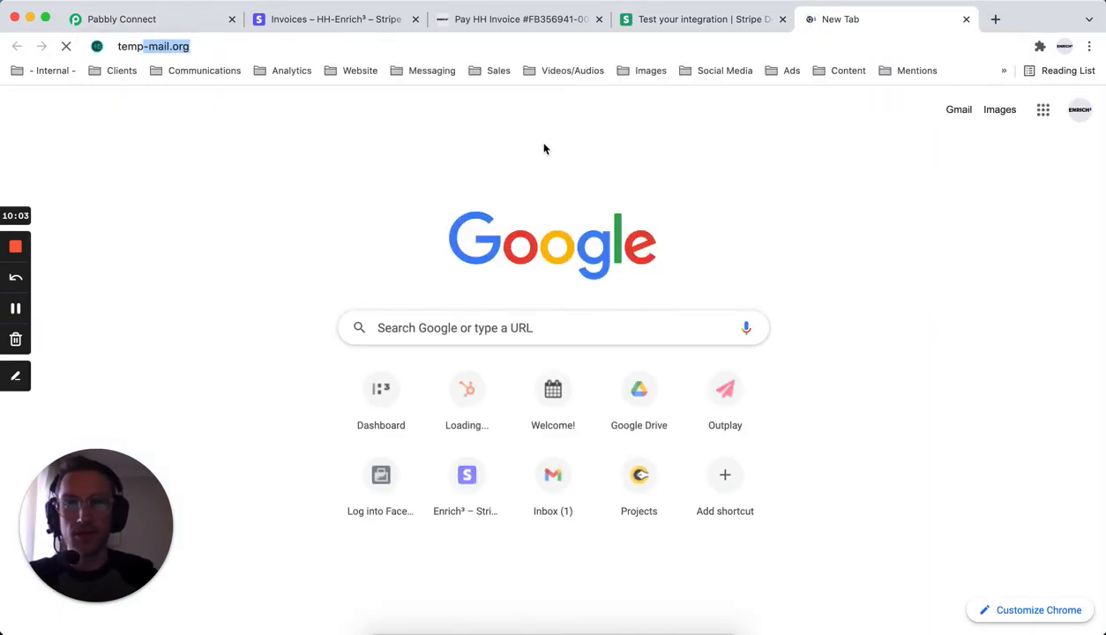
pyautogui.press('Return')
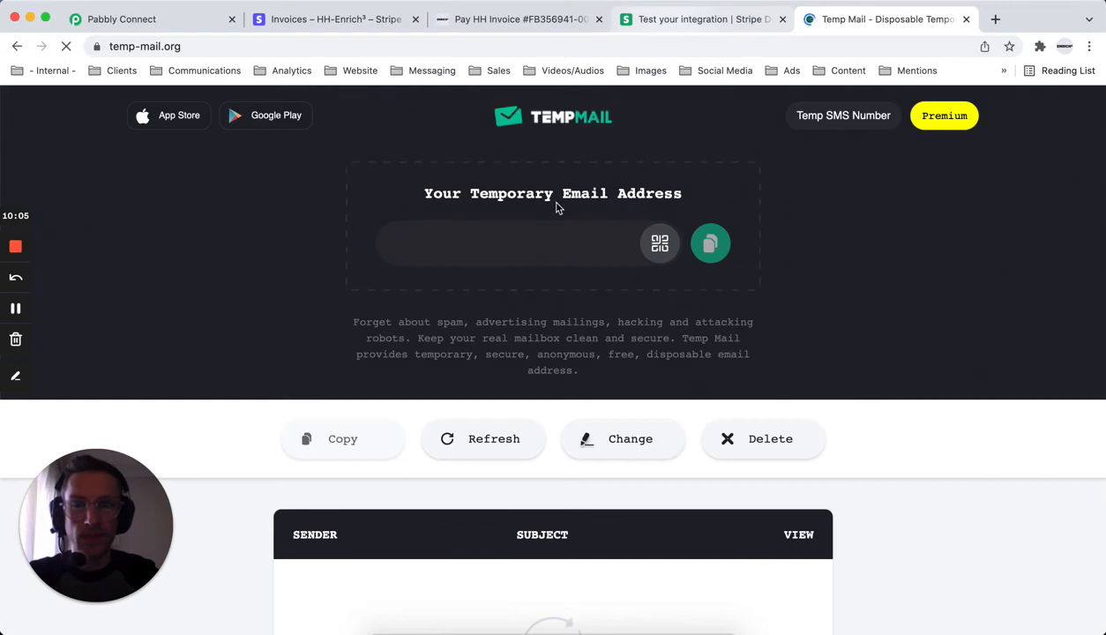
pyautogui.click(498, 238)
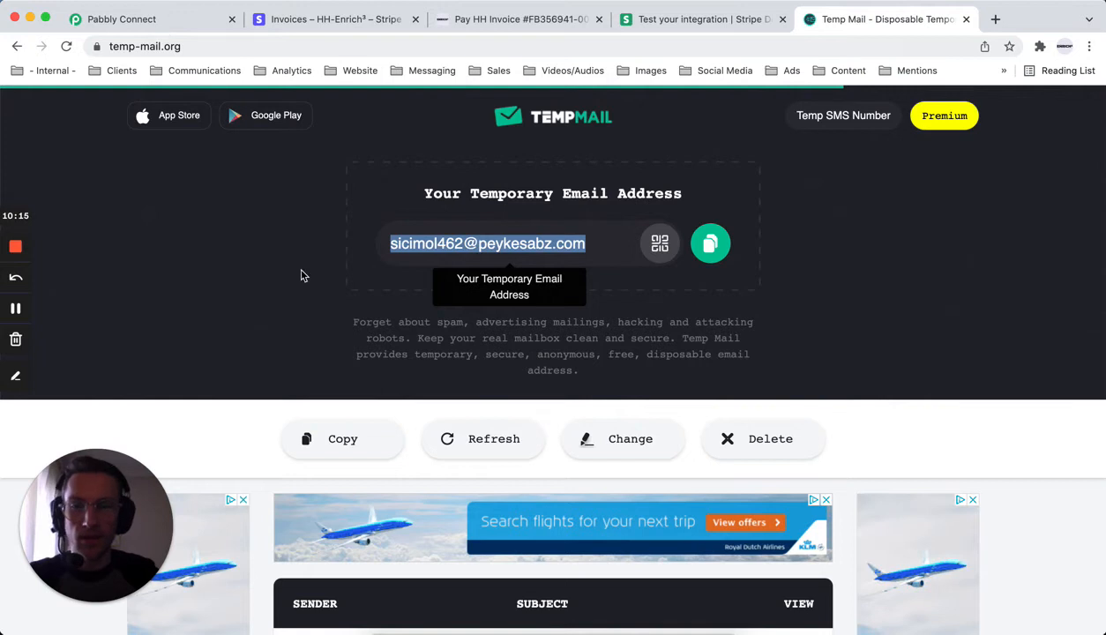
pyautogui.press('super+1')
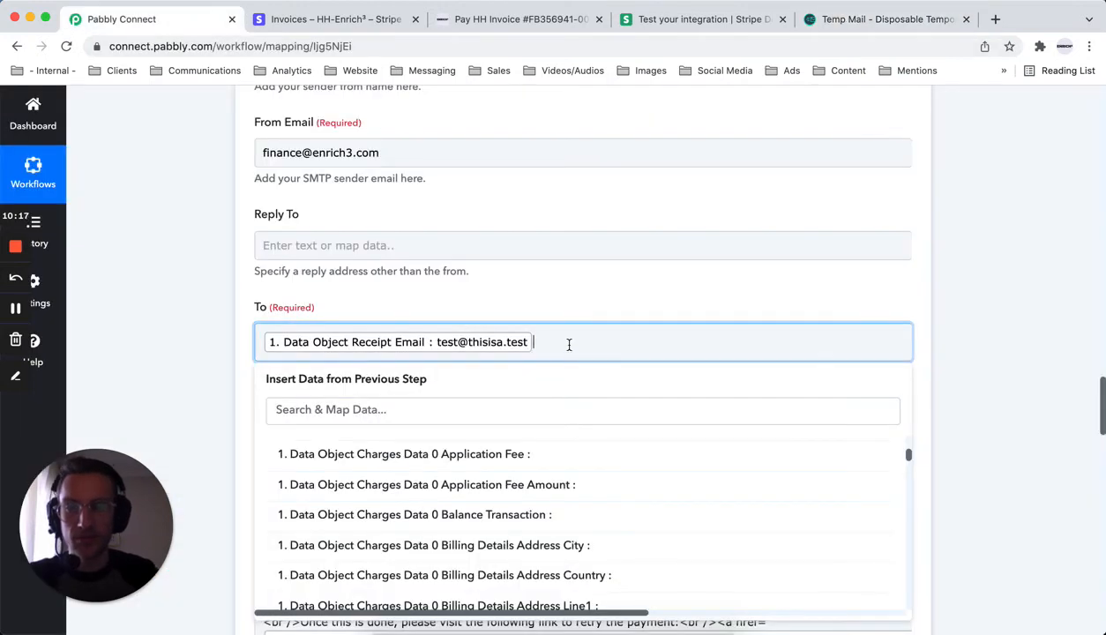
pyautogui.press('super+v')
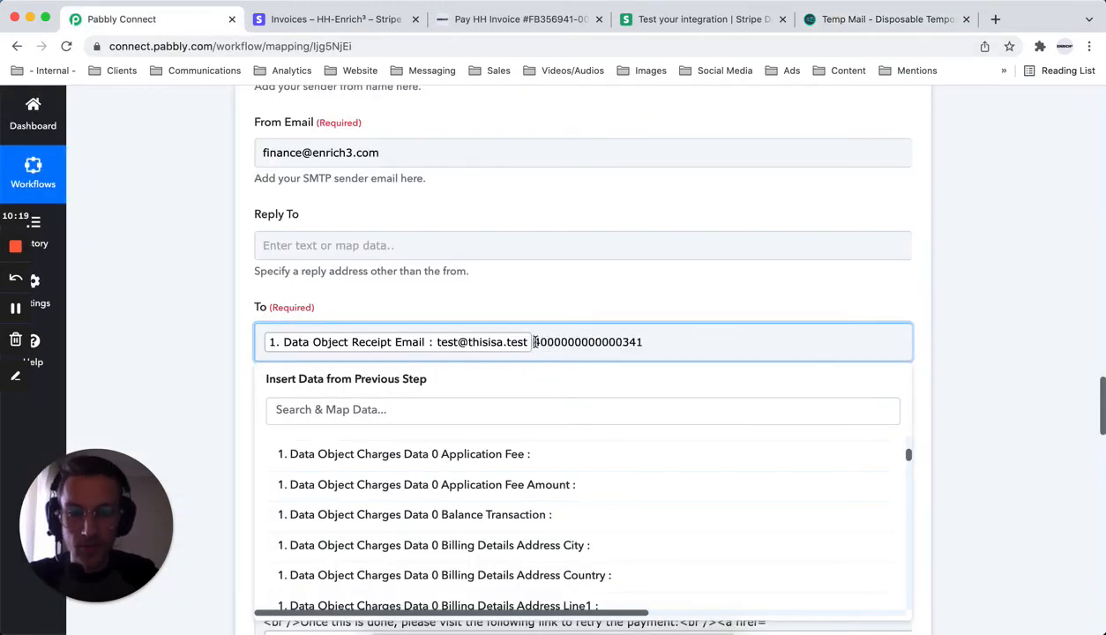
pyautogui.doubleClick(530, 345)
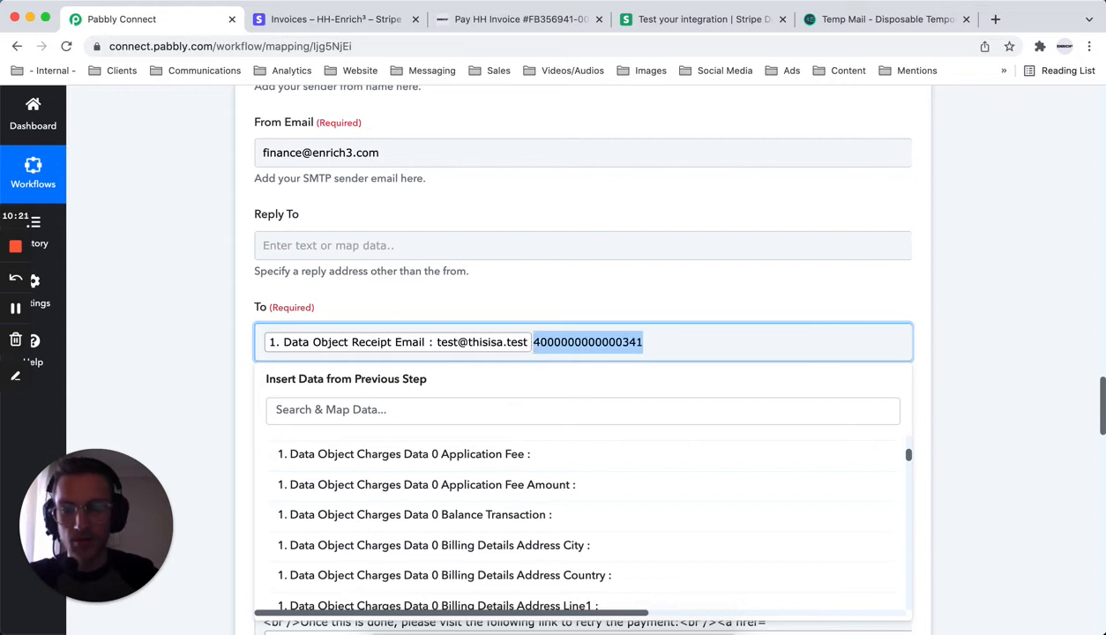
pyautogui.press('BackSpace')
pyautogui.click(688, 265)
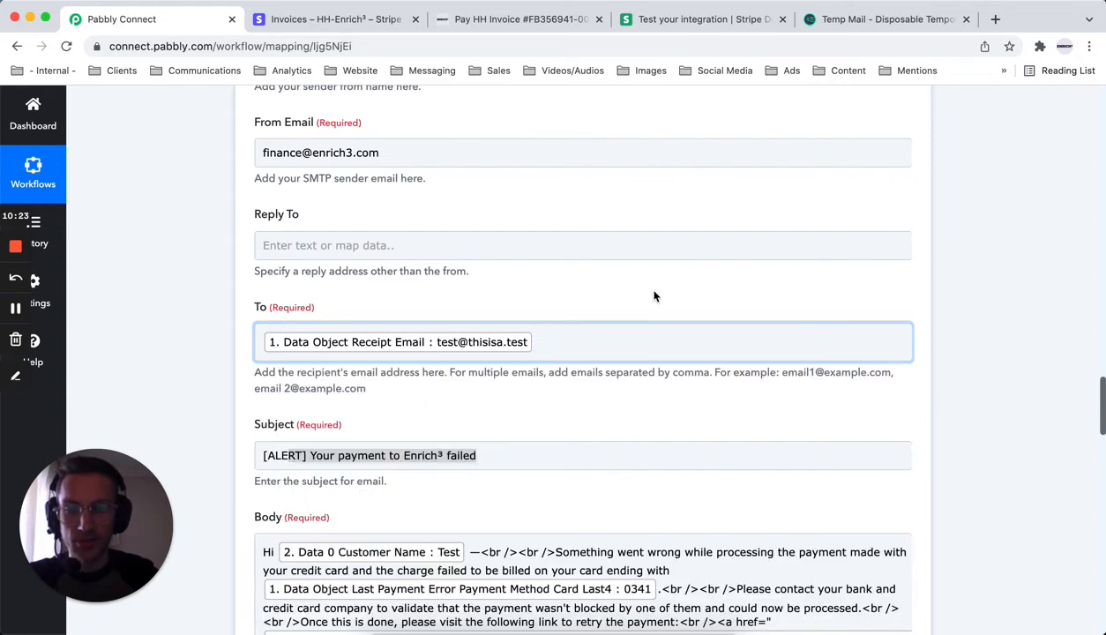
# Step: Copy the temporary address from Temp Mail and add it, preceded by a comma, after the mapped receipt email in Pabbly Connect's To field
pyautogui.click(615, 344)
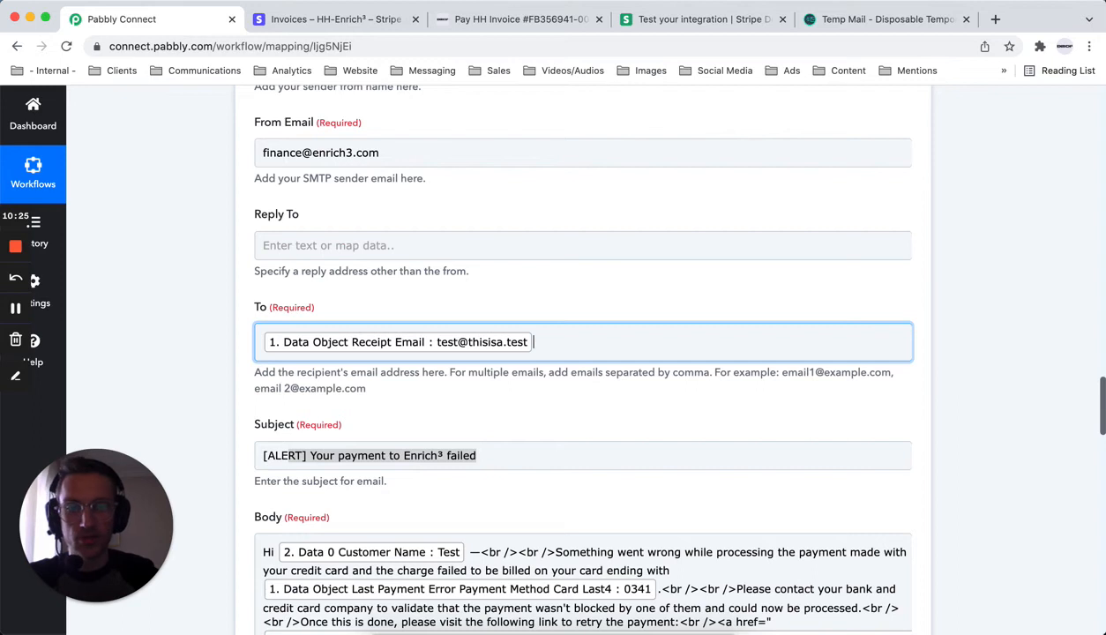
pyautogui.click(856, 19)
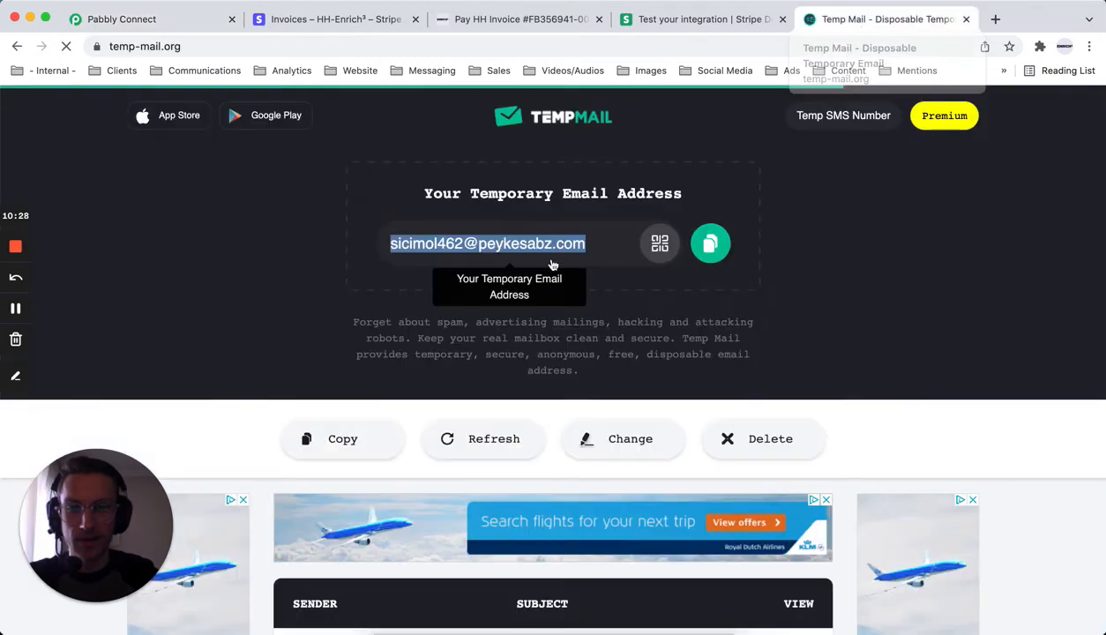
pyautogui.click(708, 247)
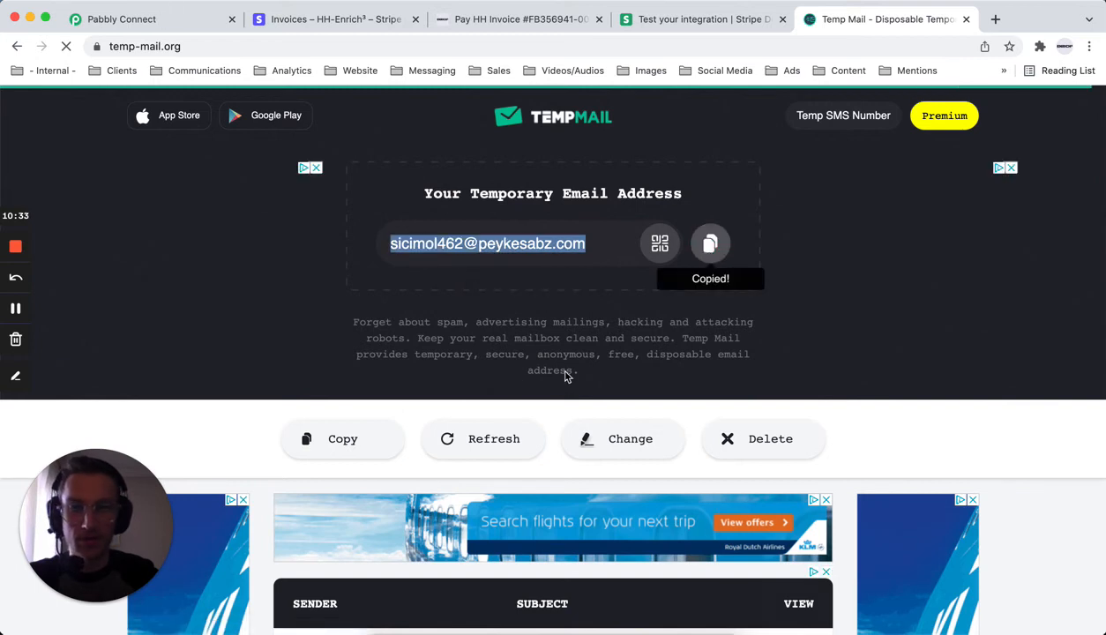
pyautogui.click(162, 23)
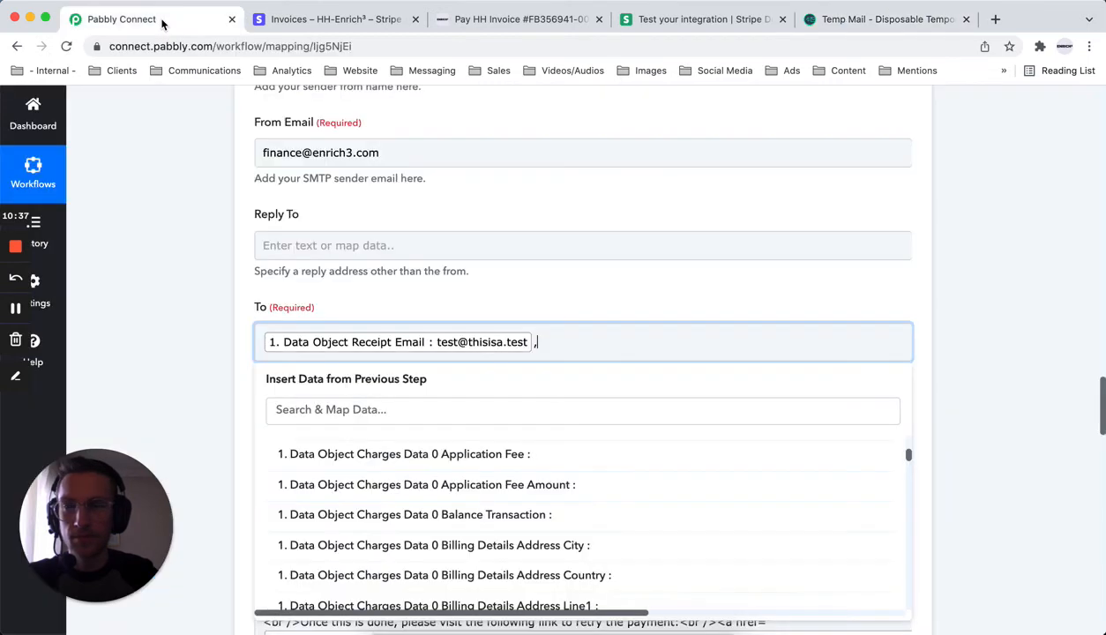
pyautogui.click(556, 342)
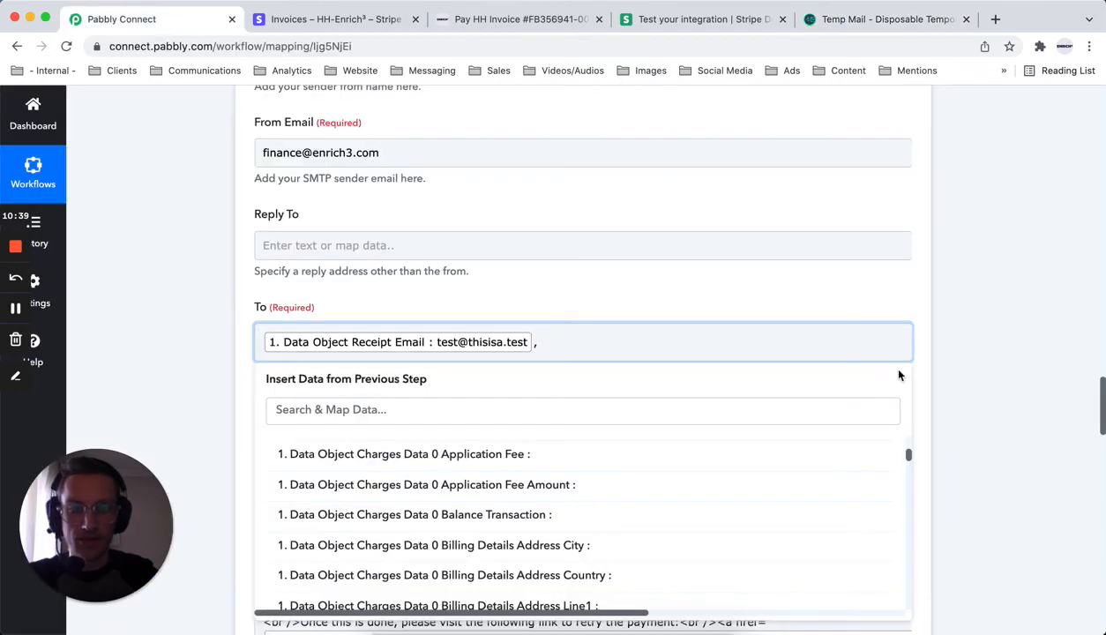
pyautogui.press('super+v')
pyautogui.click(960, 357)
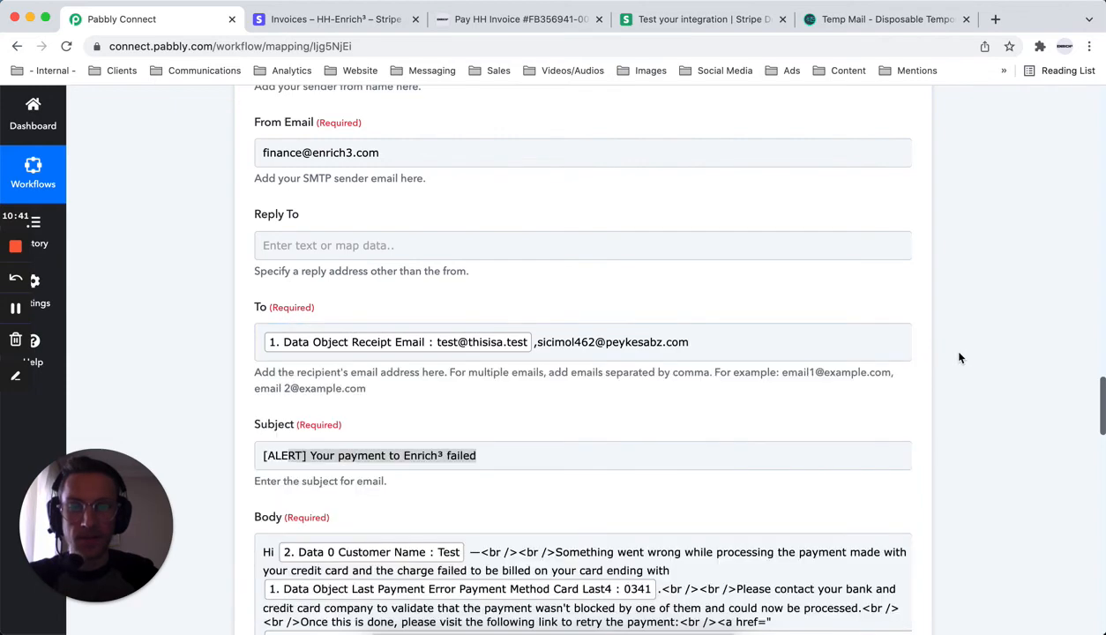
# Step: Save the customer email step, send its test request, and check the Temp Mail inbox for the message
pyautogui.scroll(-5, 254, 353)
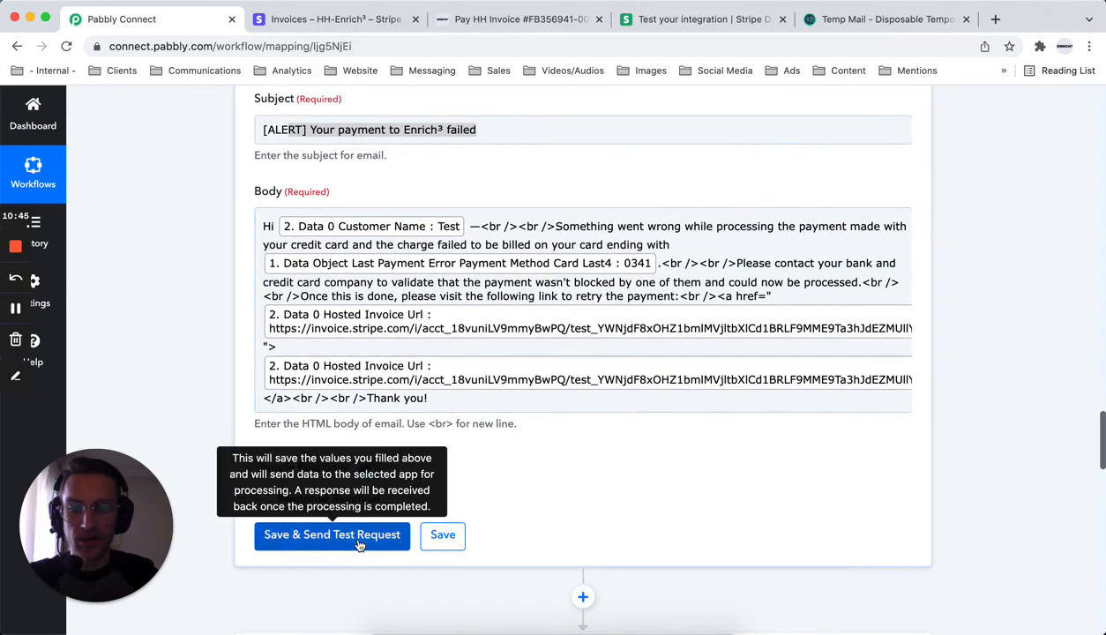
pyautogui.click(359, 538)
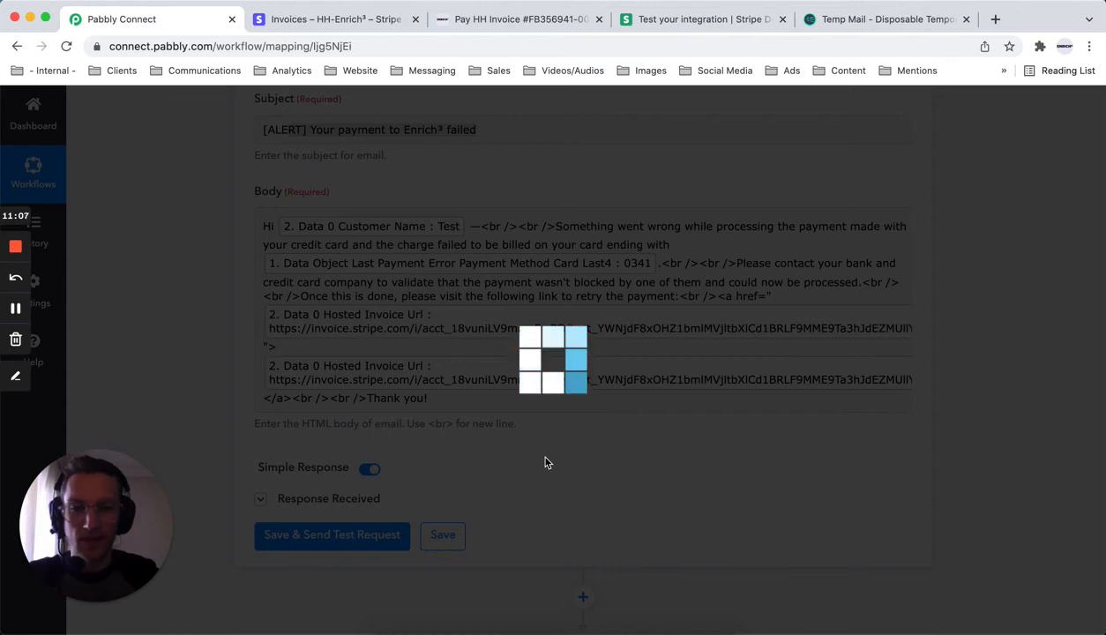
pyautogui.click(844, 24)
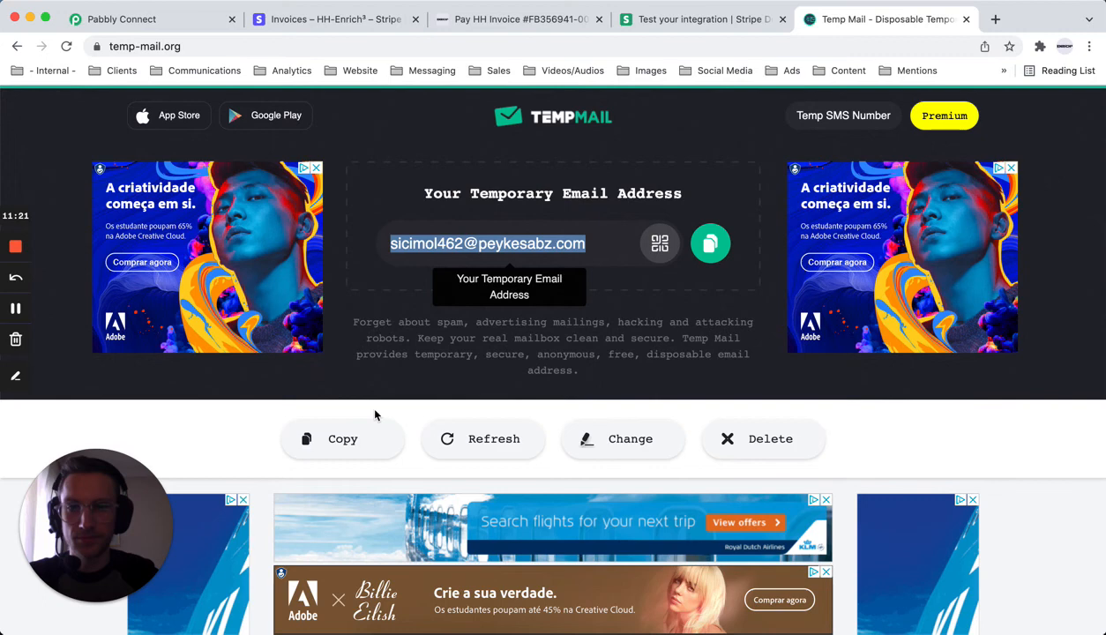
pyautogui.scroll(-15, 375, 415)
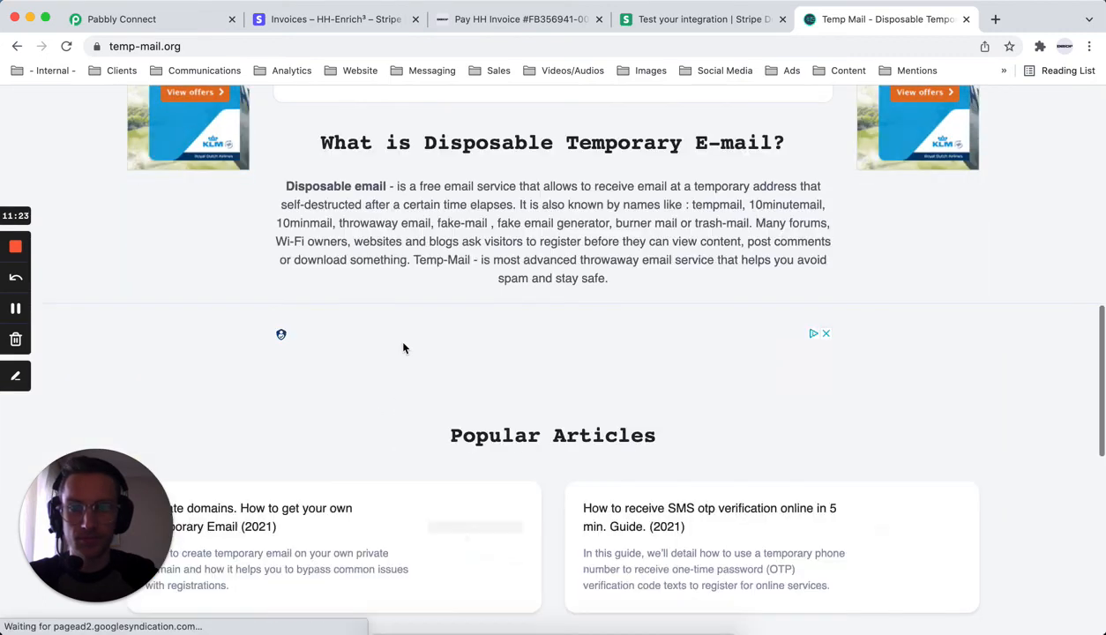
pyautogui.scroll(10, 403, 347)
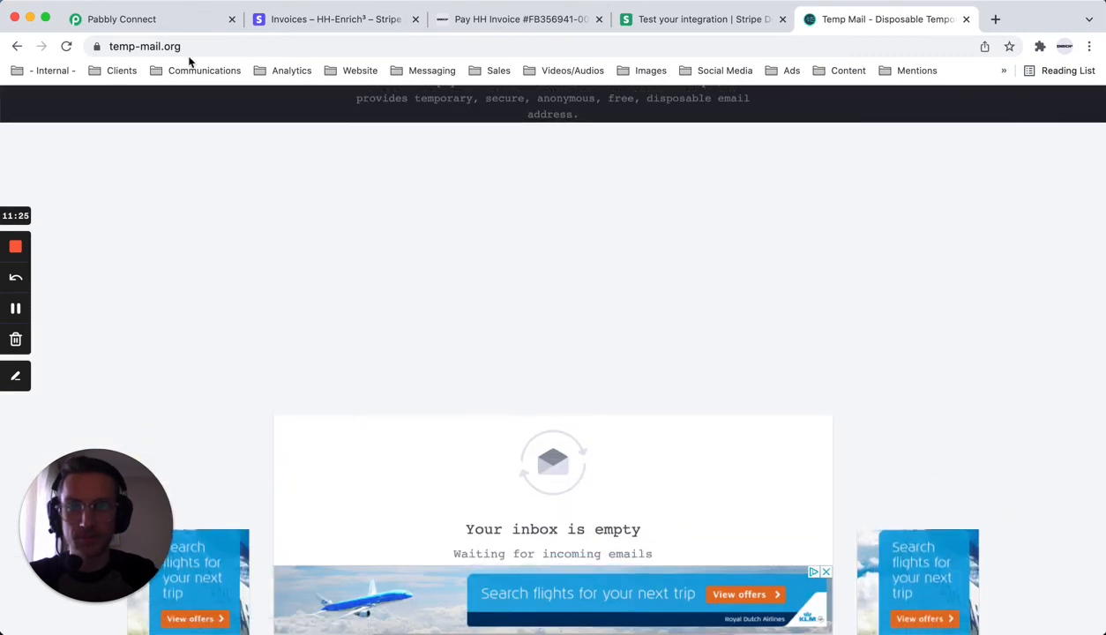
# Step: Check the test response in Pabbly Connect, then refresh the Temp Mail message list and look through the inbox
pyautogui.click(151, 25)
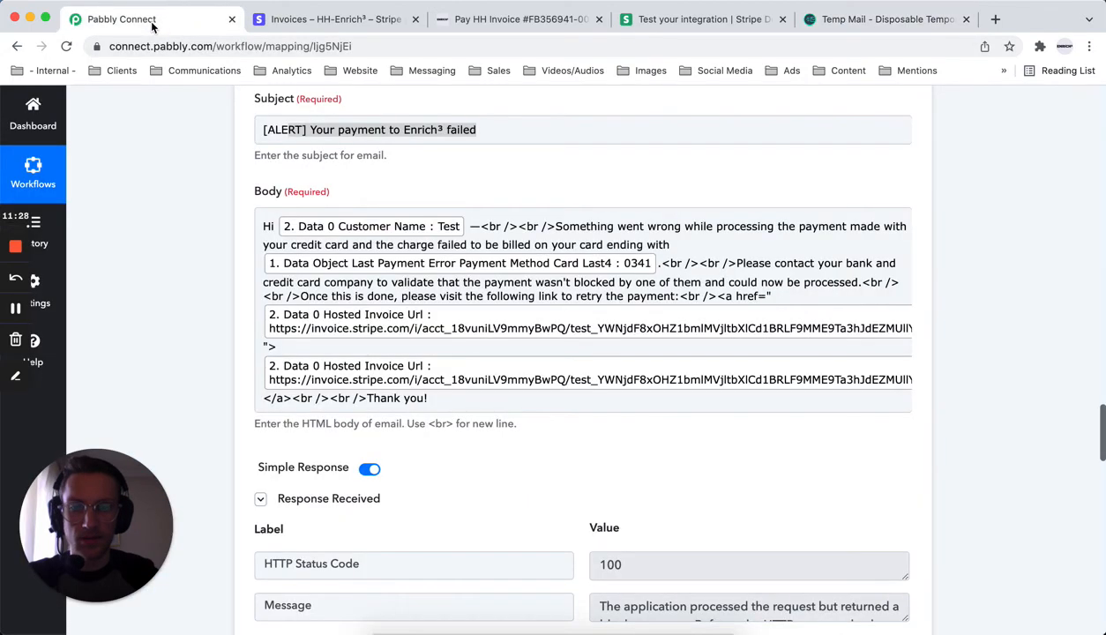
pyautogui.click(851, 22)
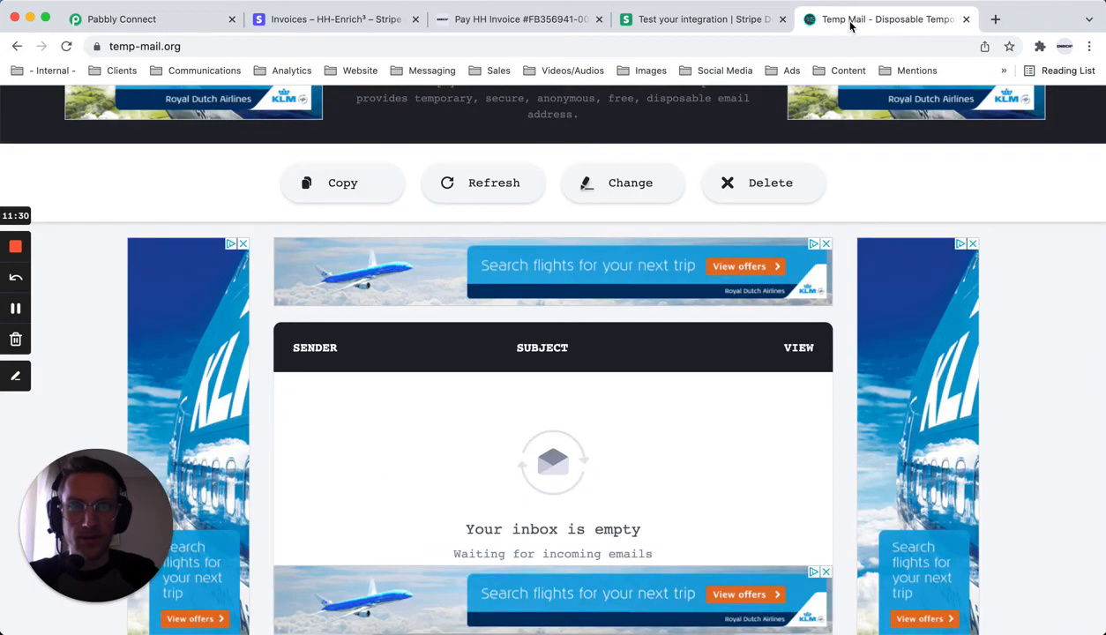
pyautogui.click(467, 193)
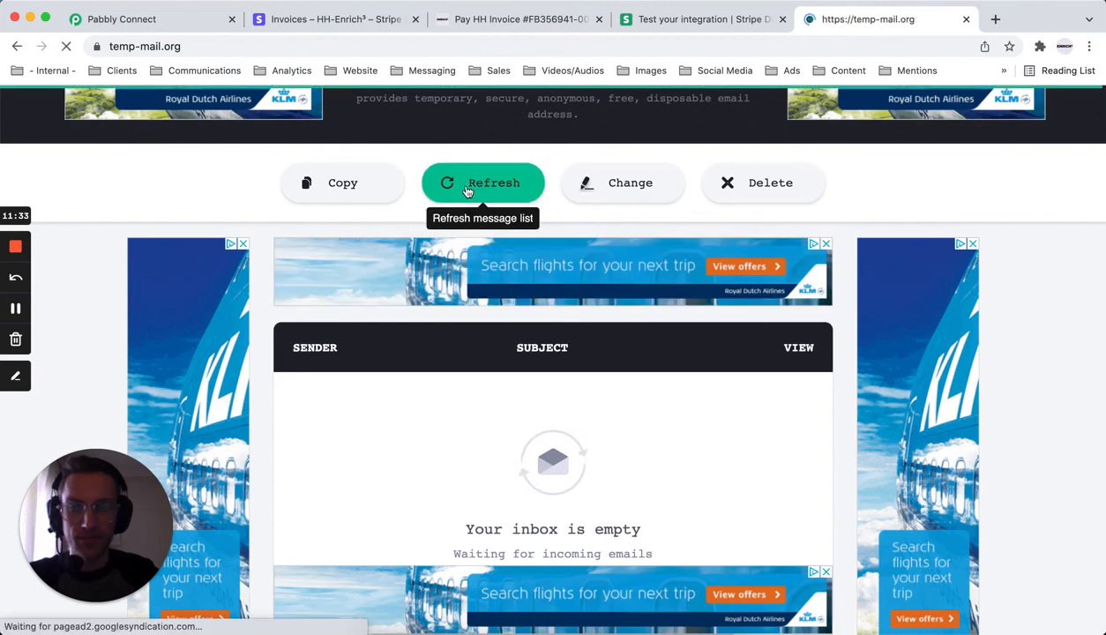
pyautogui.scroll(-2, 476, 418)
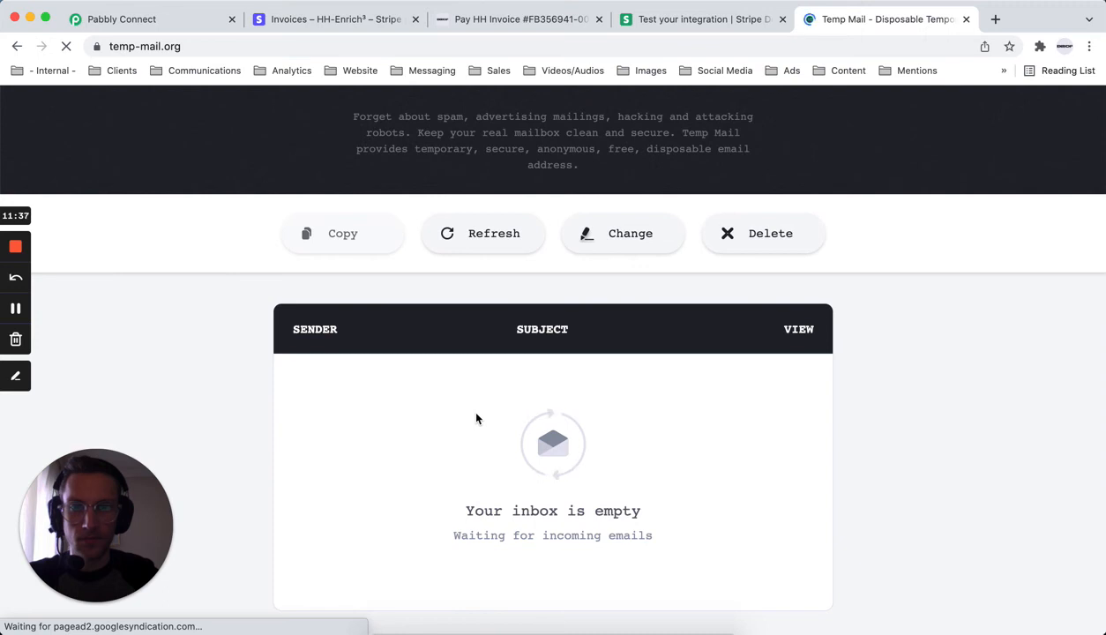
pyautogui.scroll(-2, 476, 418)
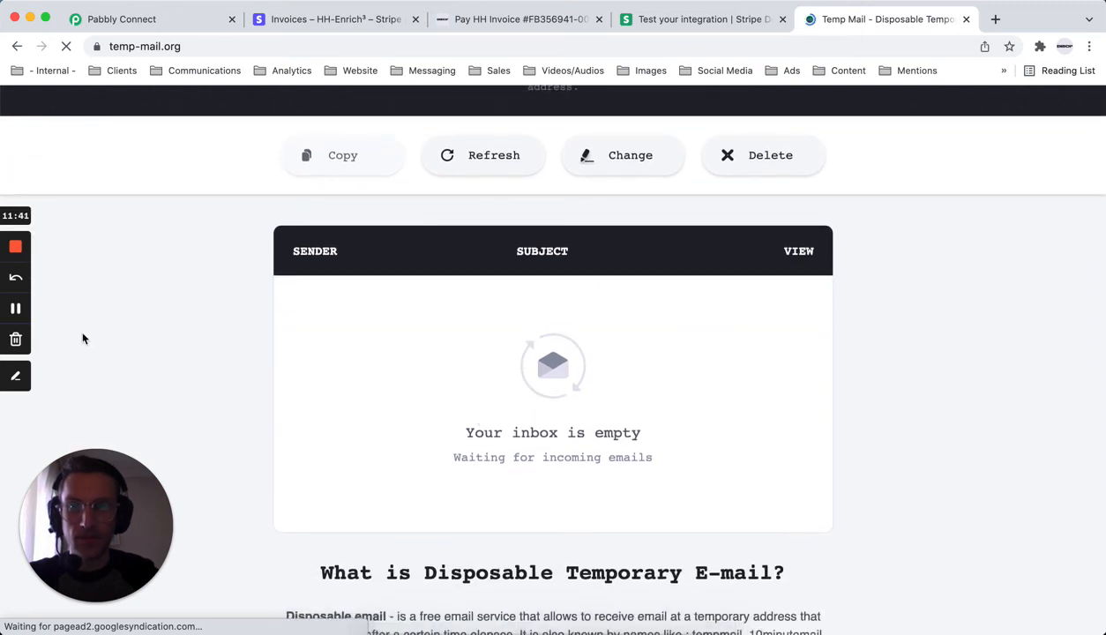
pyautogui.click(15, 308)
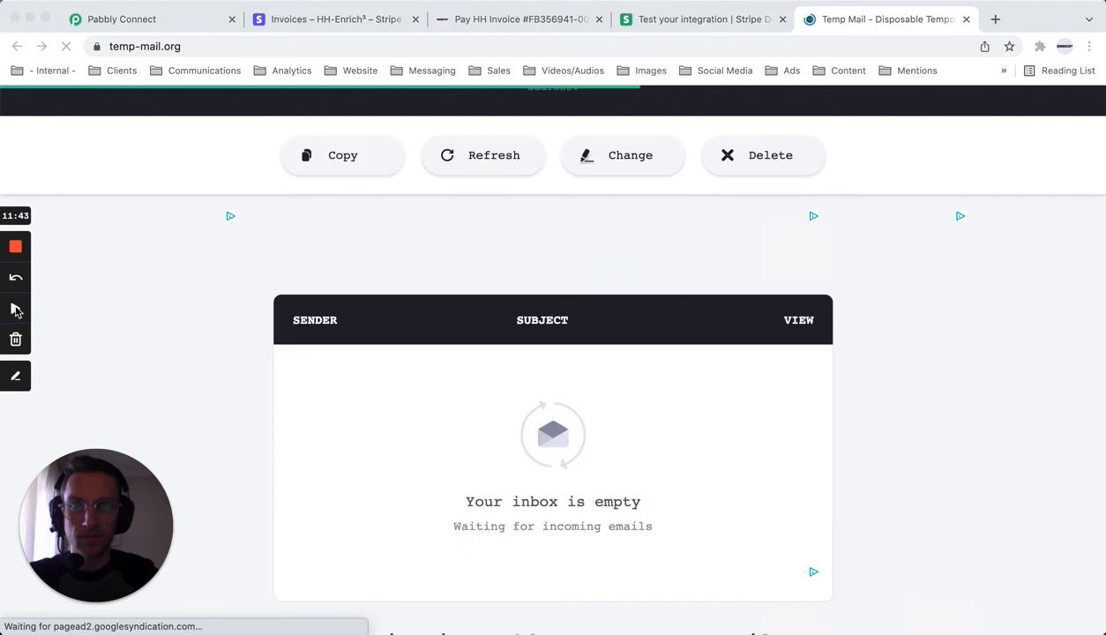
pyautogui.click(16, 309)
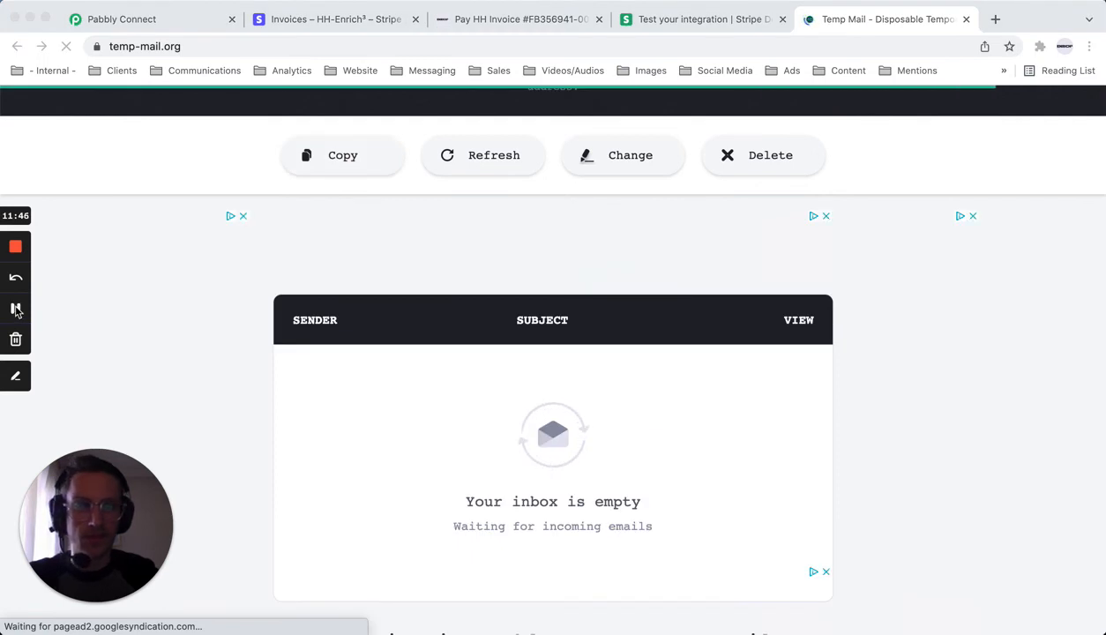
pyautogui.click(16, 310)
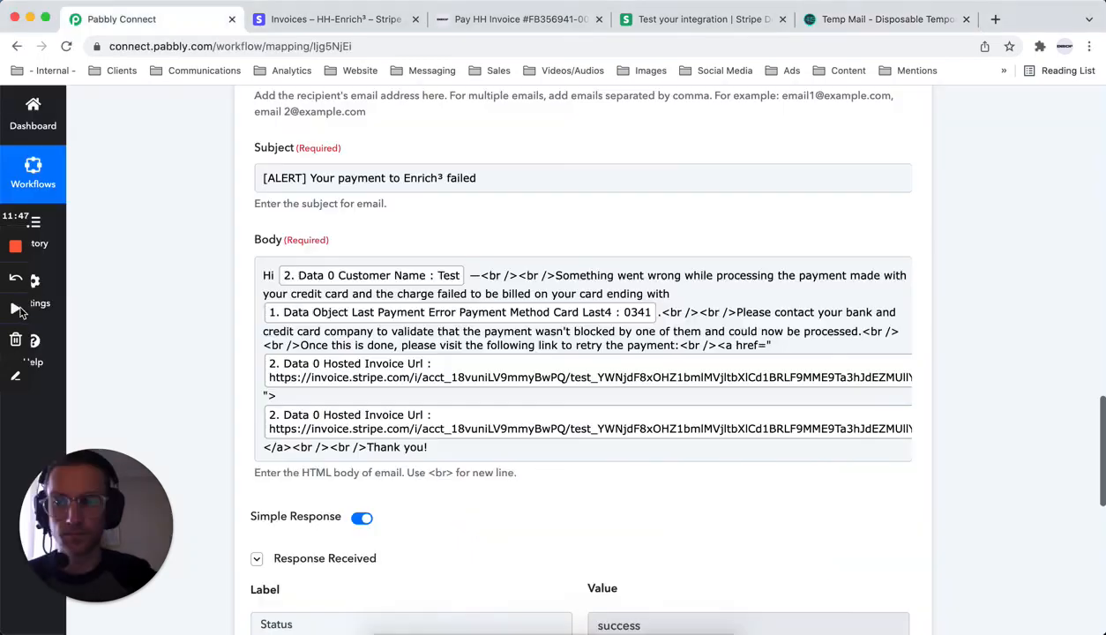
pyautogui.click(16, 309)
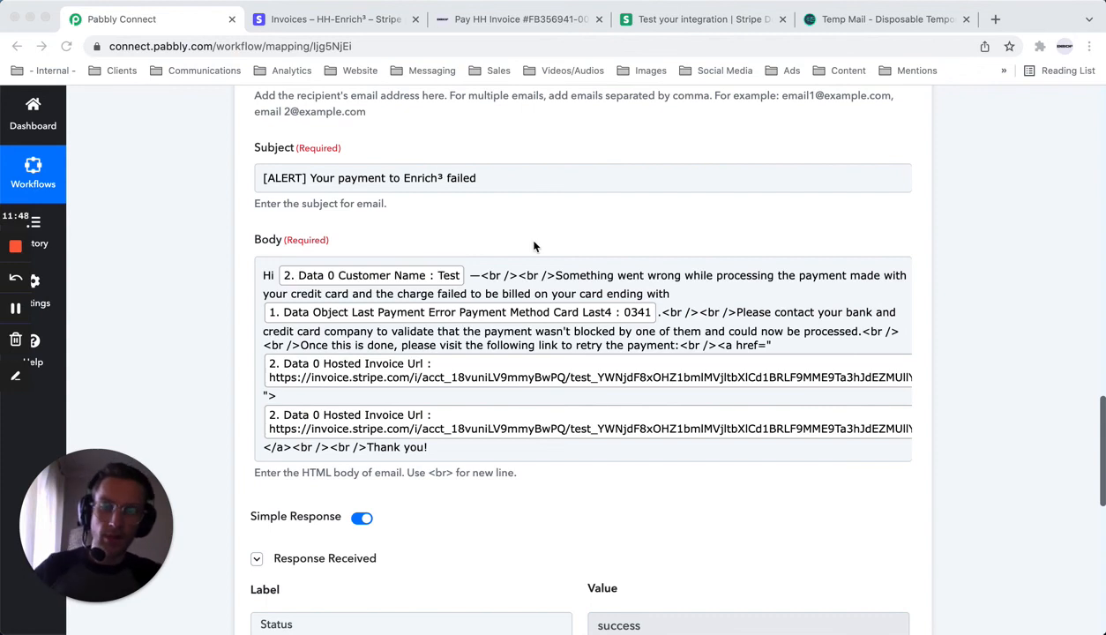
# Step: Review the third step's recipient, sender and action settings in Pabbly Connect
pyautogui.scroll(3, 534, 247)
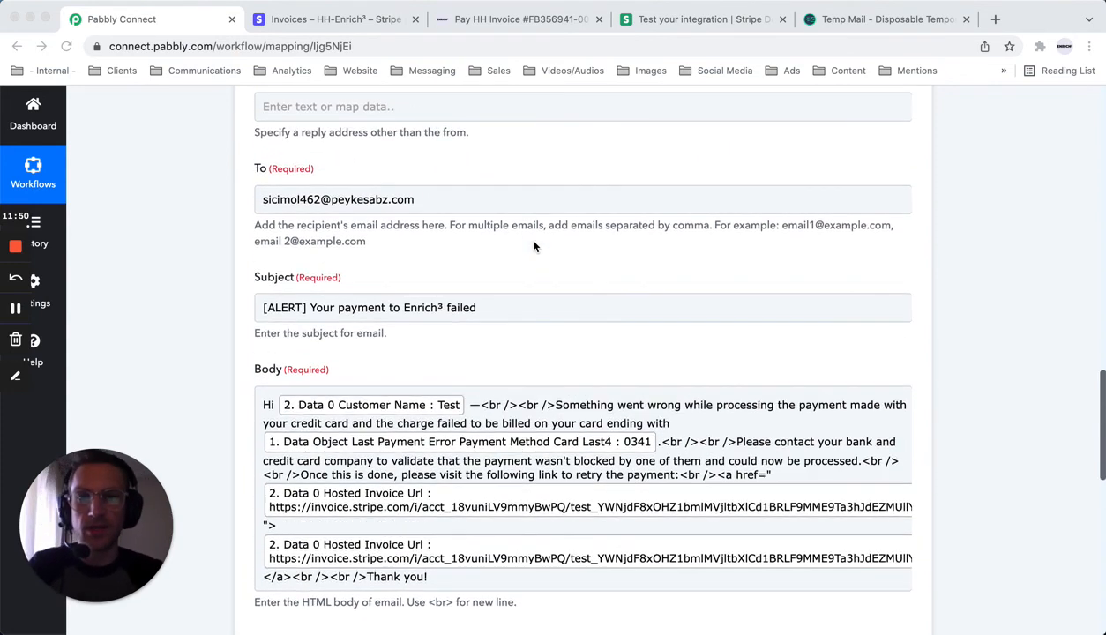
pyautogui.scroll(5, 534, 246)
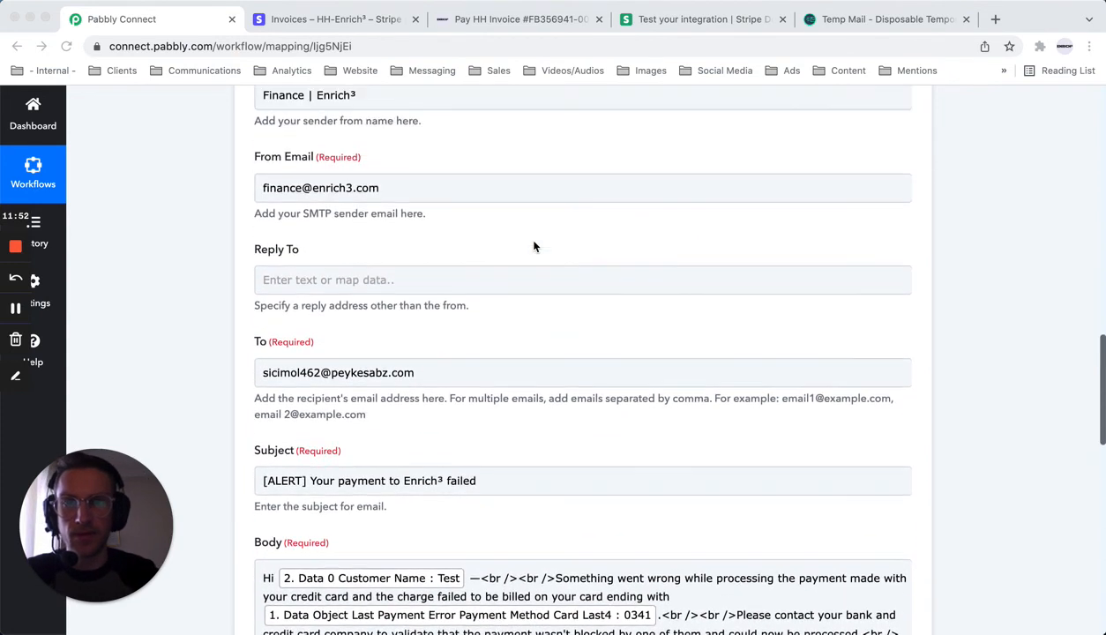
pyautogui.scroll(6, 534, 246)
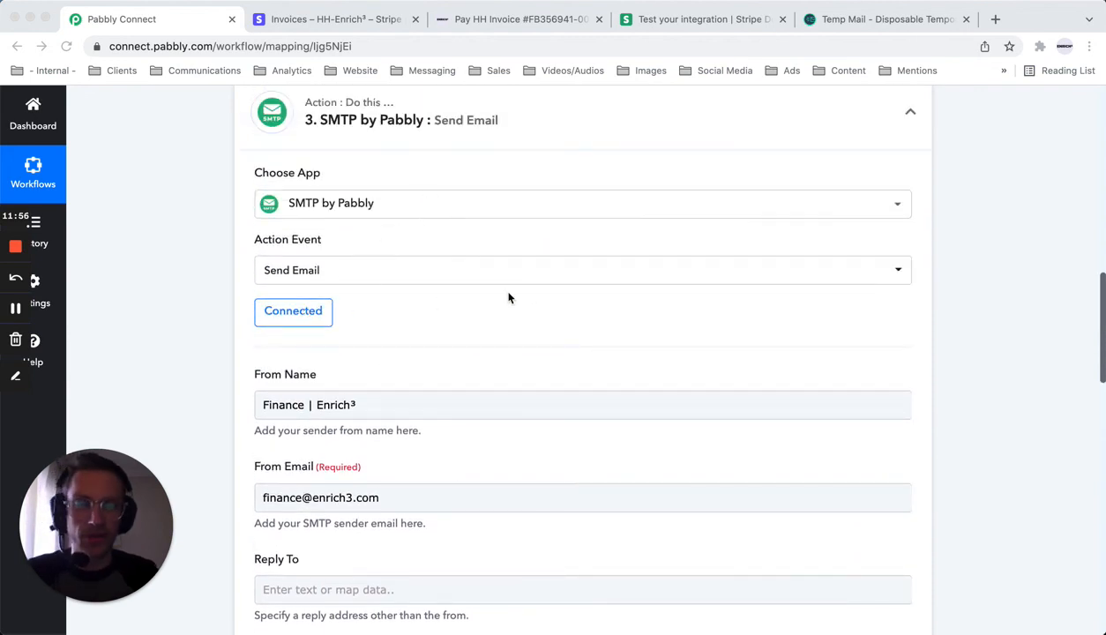
# Step: Check the customer email step's test response and enlarge the Message value to read it in full
pyautogui.scroll(-15, 662, 306)
pyautogui.scroll(-5, 663, 306)
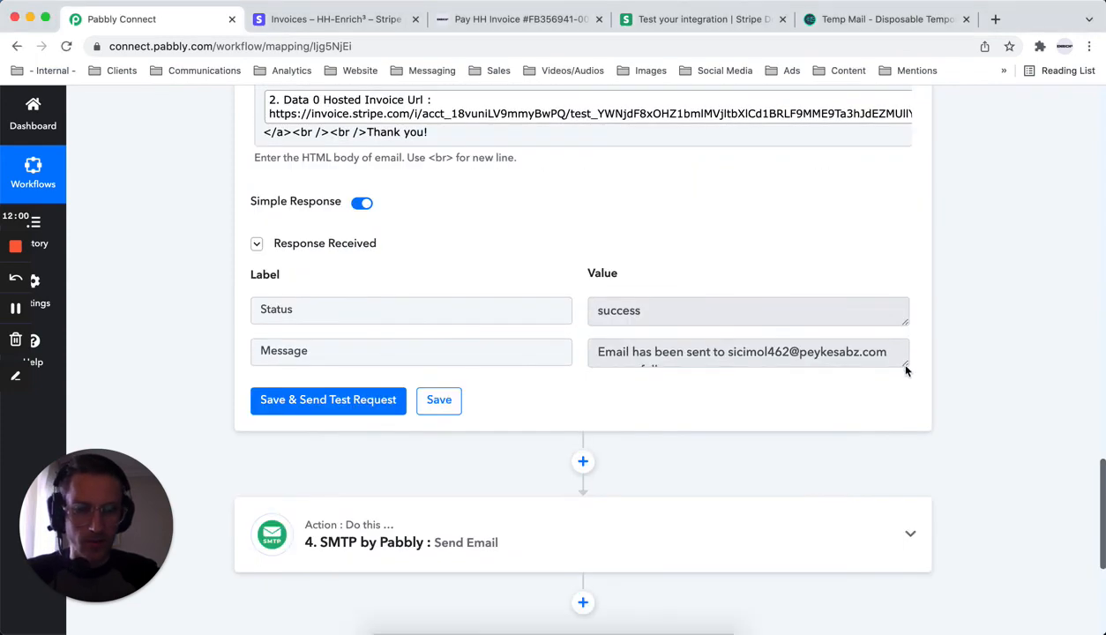
pyautogui.moveTo(905, 366)
pyautogui.mouseDown()
pyautogui.moveTo(905, 397)
pyautogui.moveTo(905, 385)
pyautogui.mouseUp()
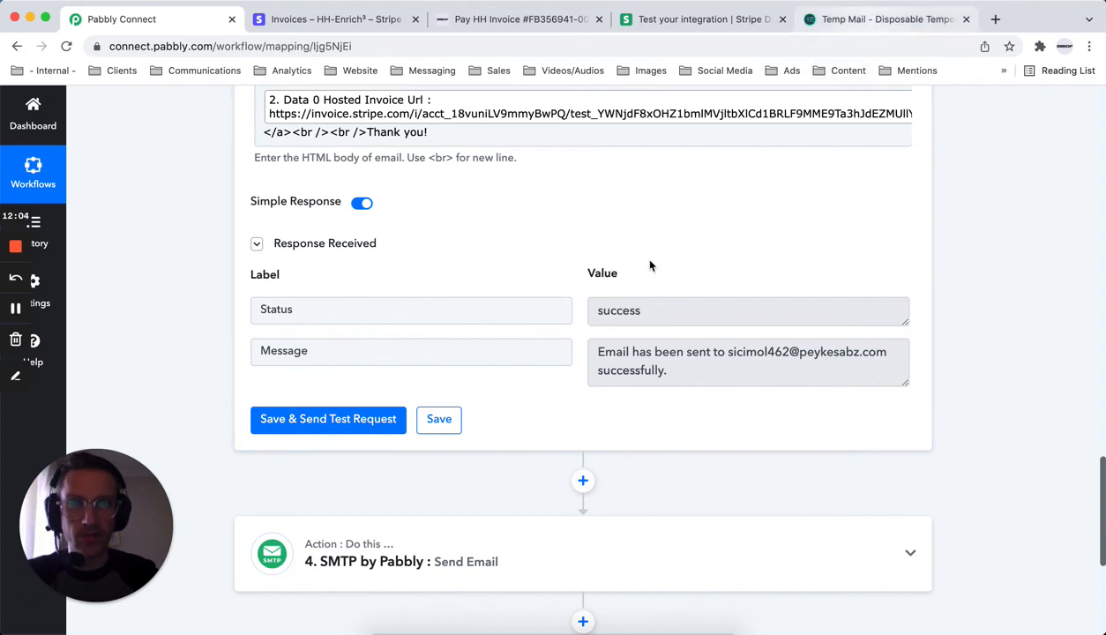
# Step: Replace the temporary address in the customer email's To field with the Data Object Receipt Email value mapped from the Stripe Payment Failed step
pyautogui.scroll(10, 650, 265)
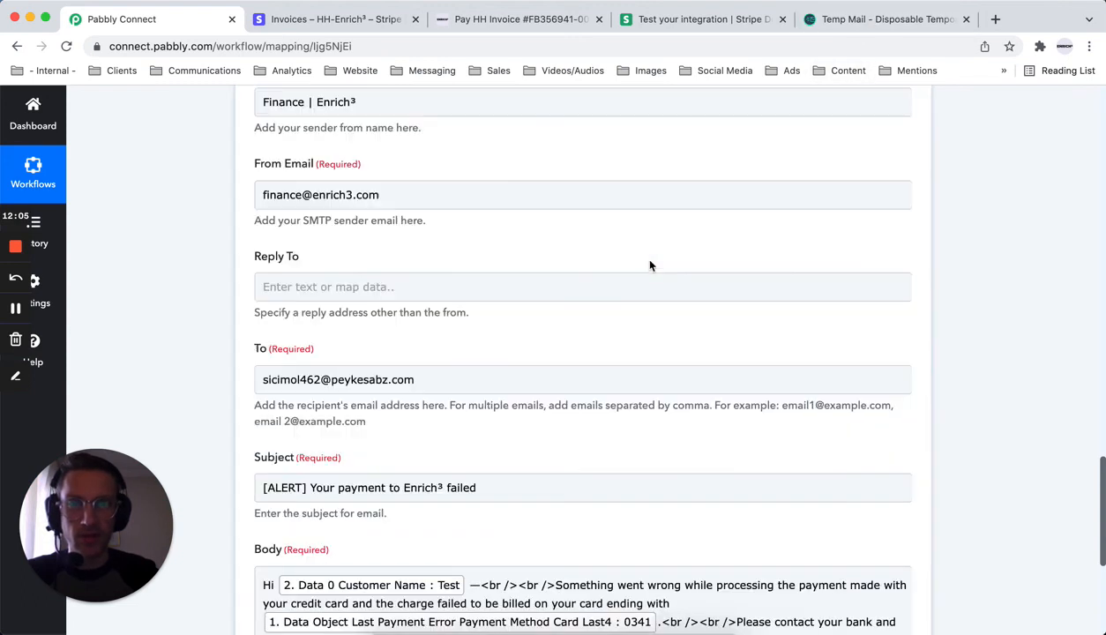
pyautogui.click(505, 380)
pyautogui.press('super+a')
pyautogui.press('BackSpace')
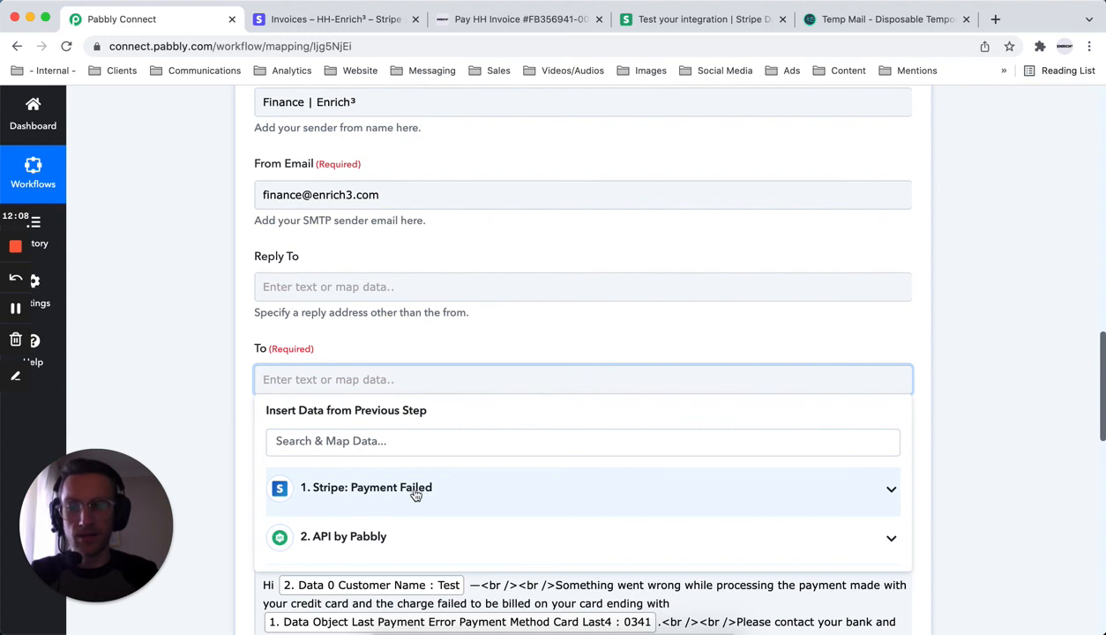
pyautogui.click(412, 489)
pyautogui.click(395, 488)
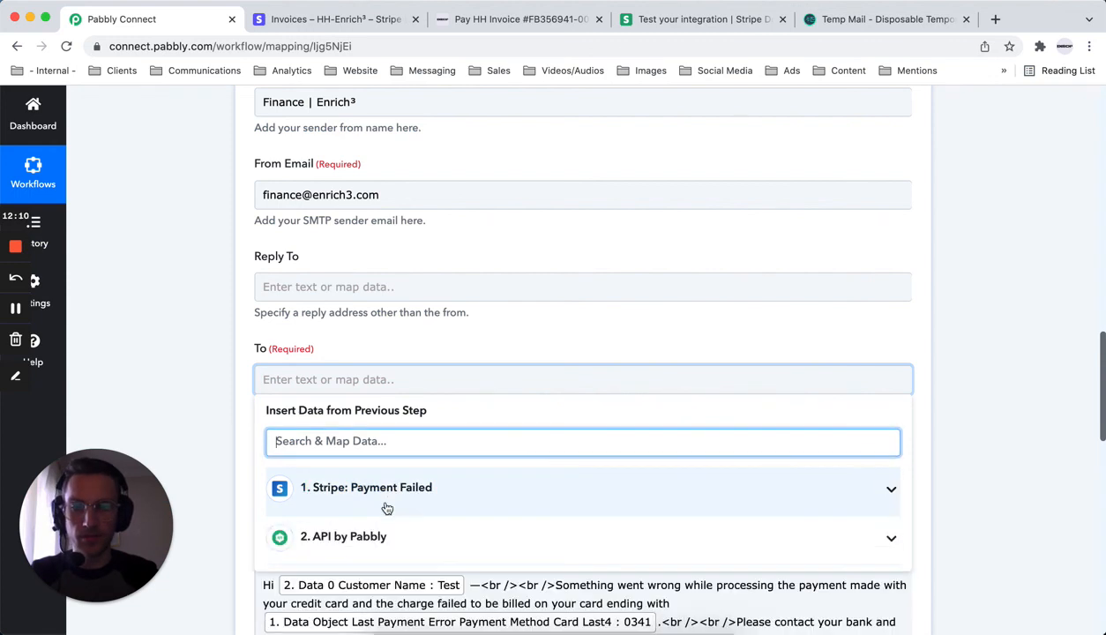
pyautogui.click(375, 536)
pyautogui.write('email')
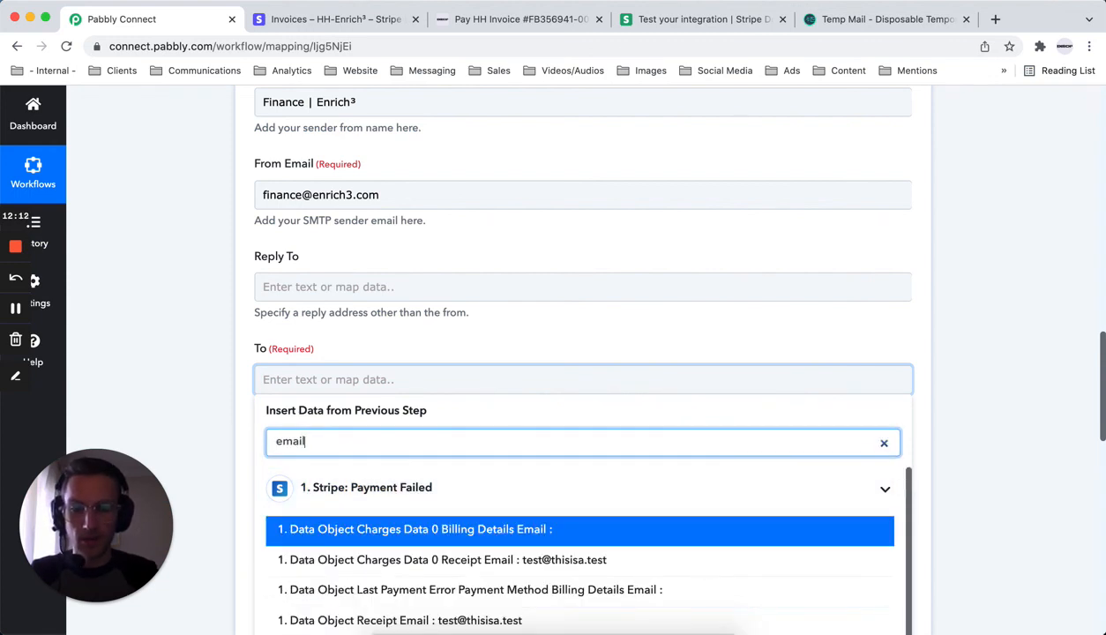
pyautogui.scroll(-1, 372, 511)
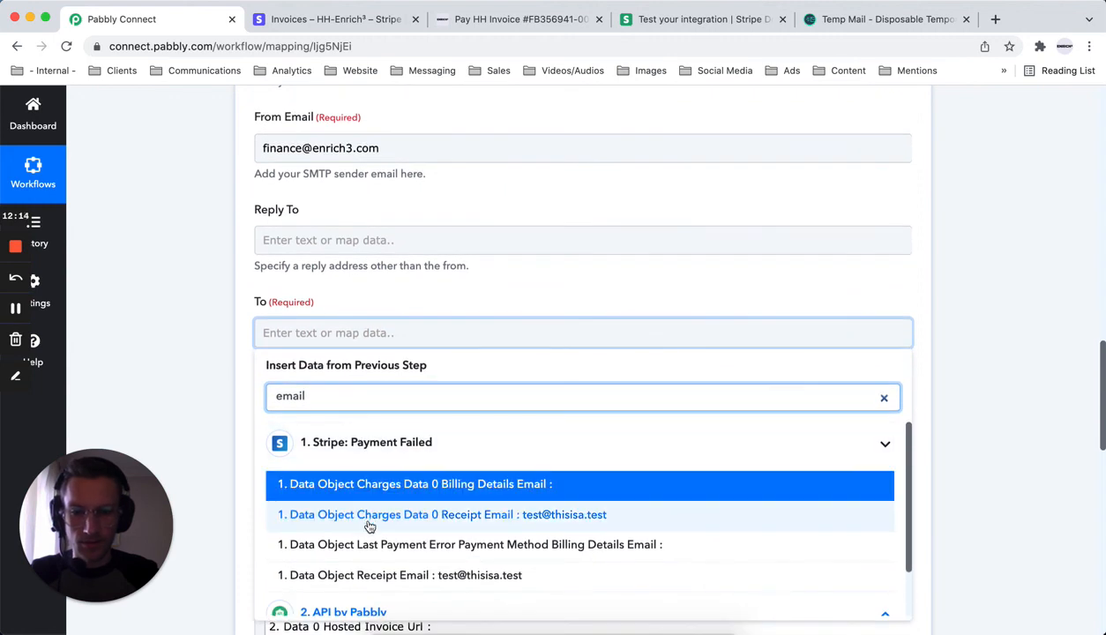
pyautogui.click(365, 576)
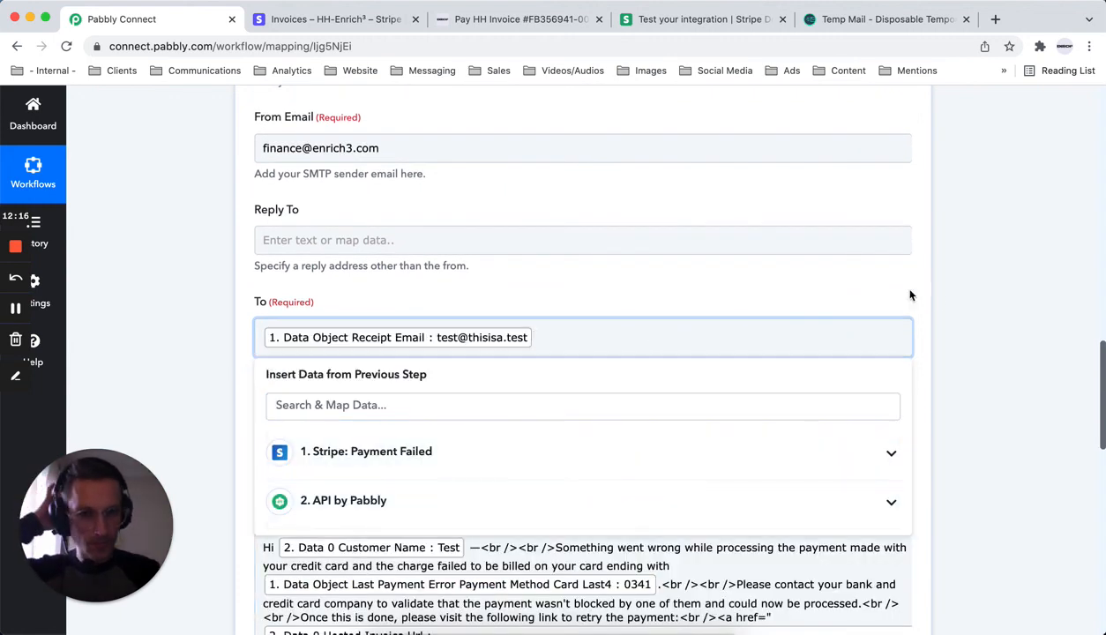
pyautogui.click(905, 81)
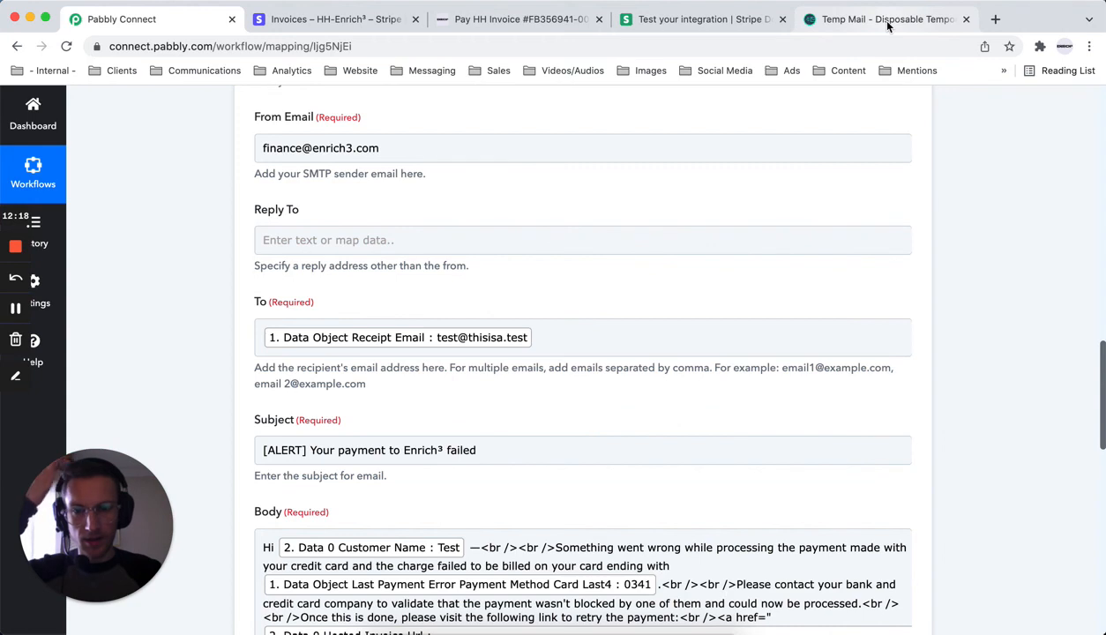
# Step: Switch to Temp Mail, open the "[ALERT] Your payment to Enrich³ failed" message and read its body and payment link
pyautogui.click(887, 22)
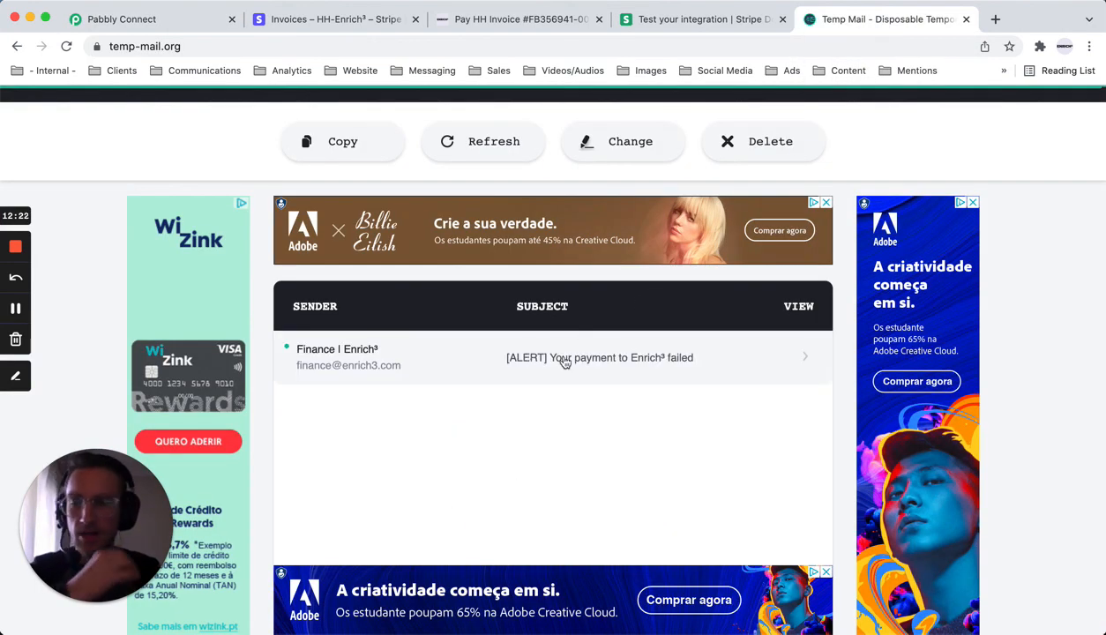
pyautogui.click(564, 360)
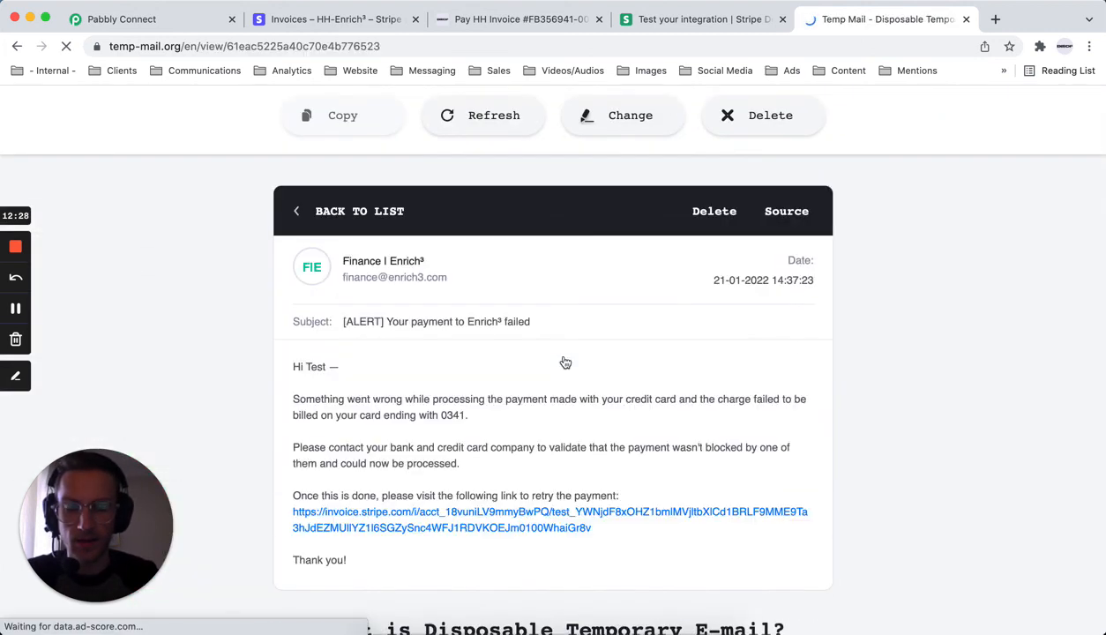
pyautogui.scroll(-1, 565, 363)
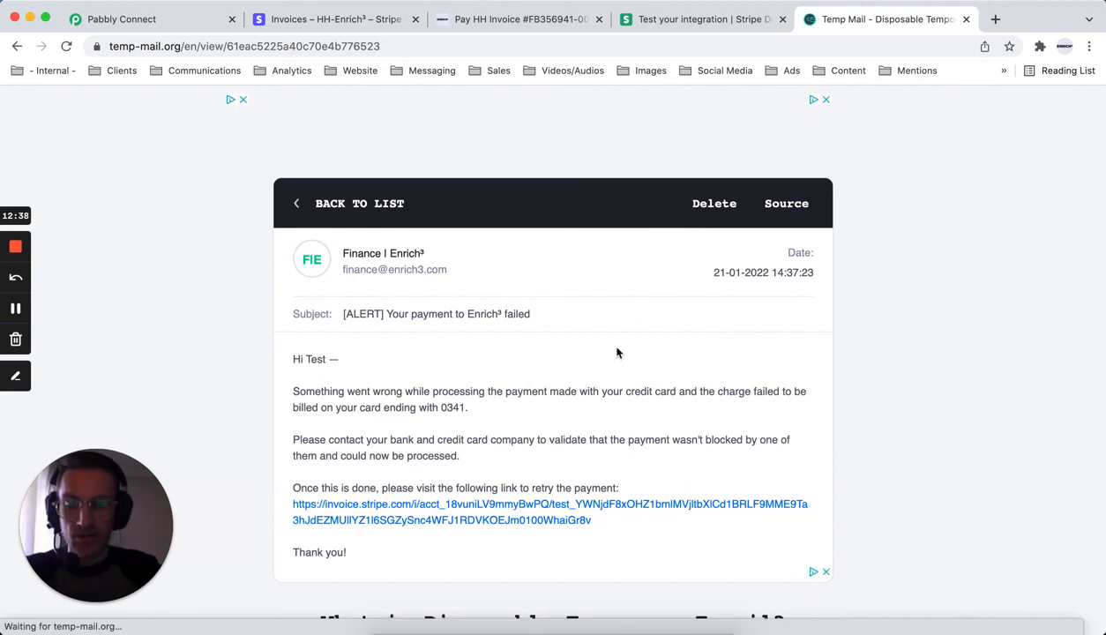
# Step: Review the Stripe Payment Failed trigger's settings in Pabbly Connect, then return to the received alert email in Temp Mail
pyautogui.click(160, 19)
pyautogui.click(532, 324)
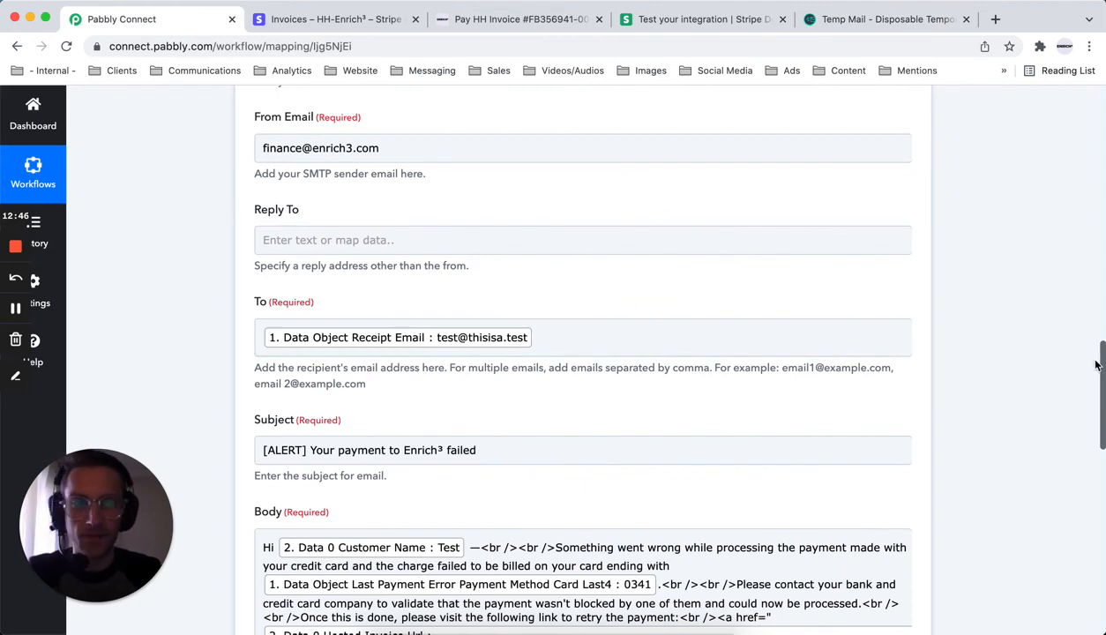
pyautogui.scroll(15, 997, 358)
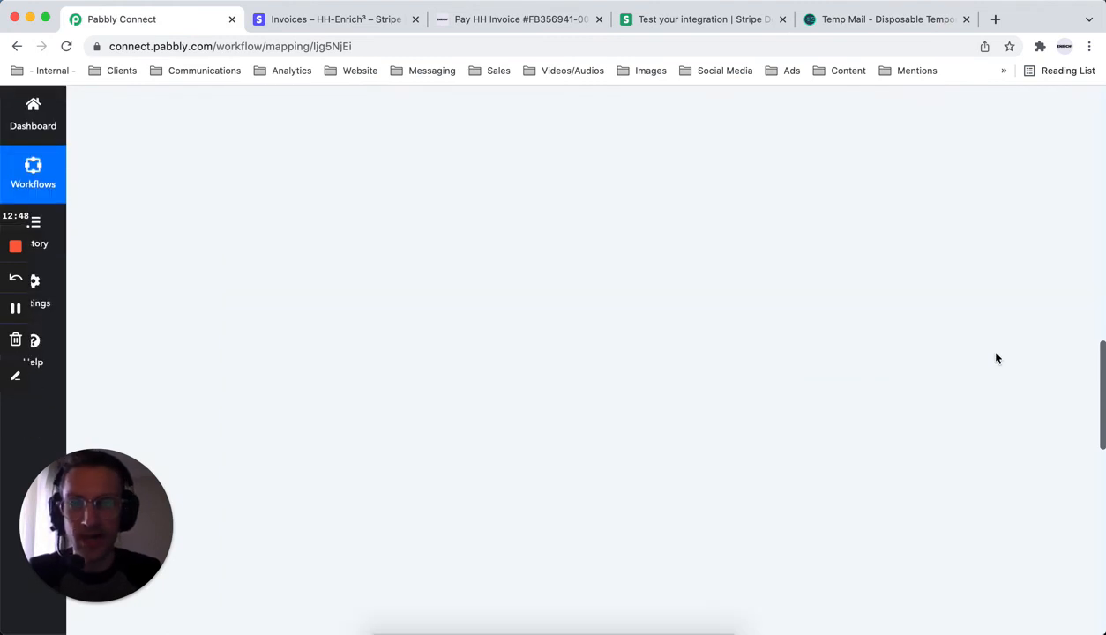
pyautogui.scroll(-2, 997, 358)
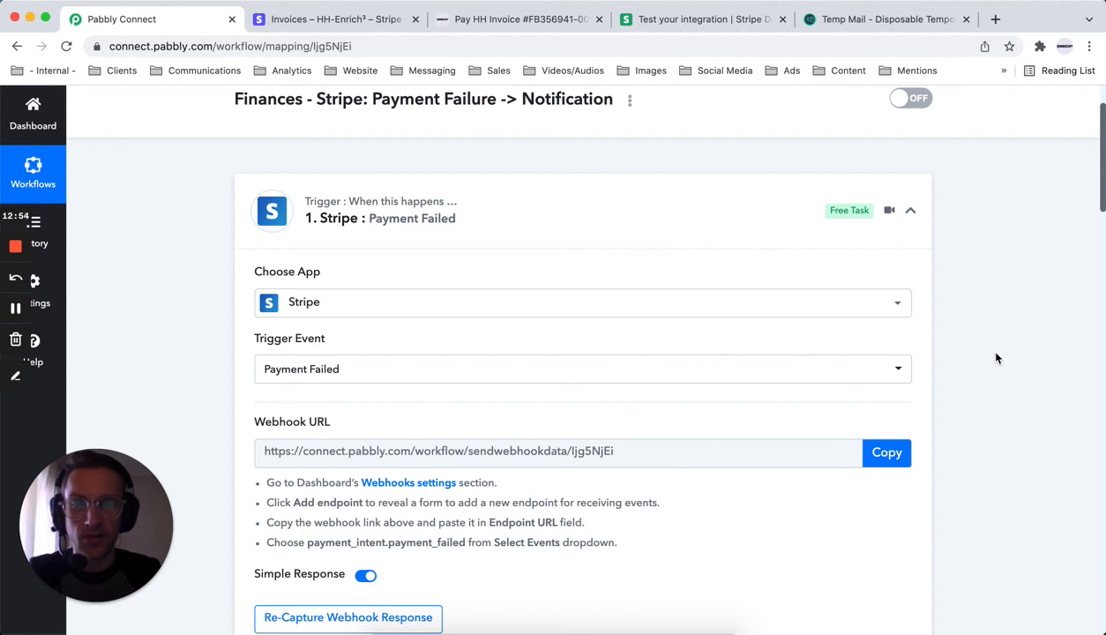
pyautogui.scroll(-2, 997, 358)
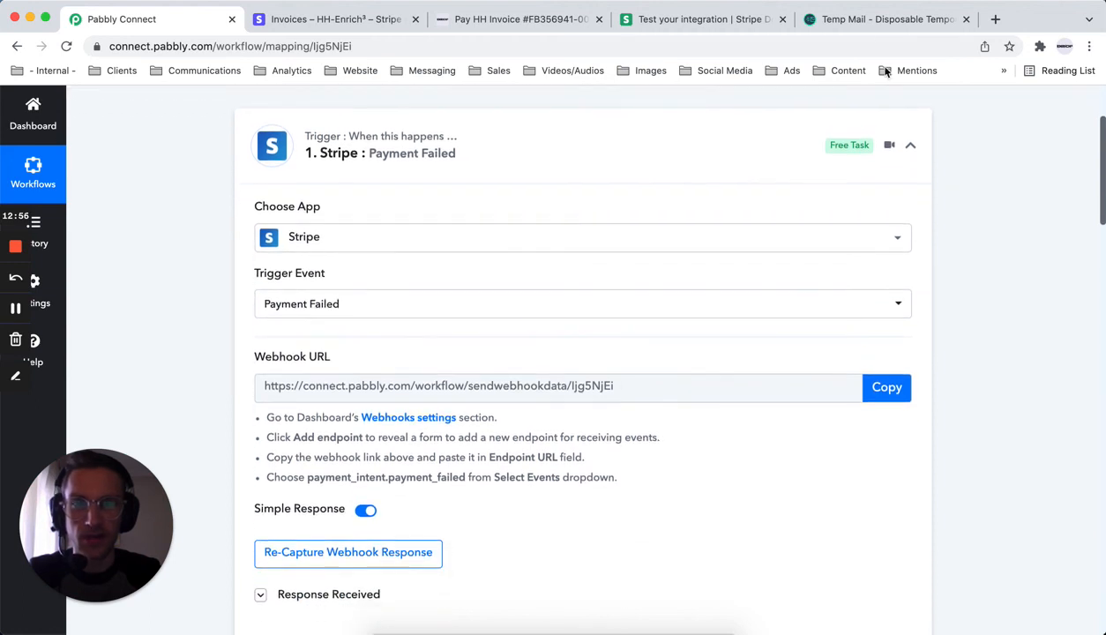
pyautogui.click(864, 24)
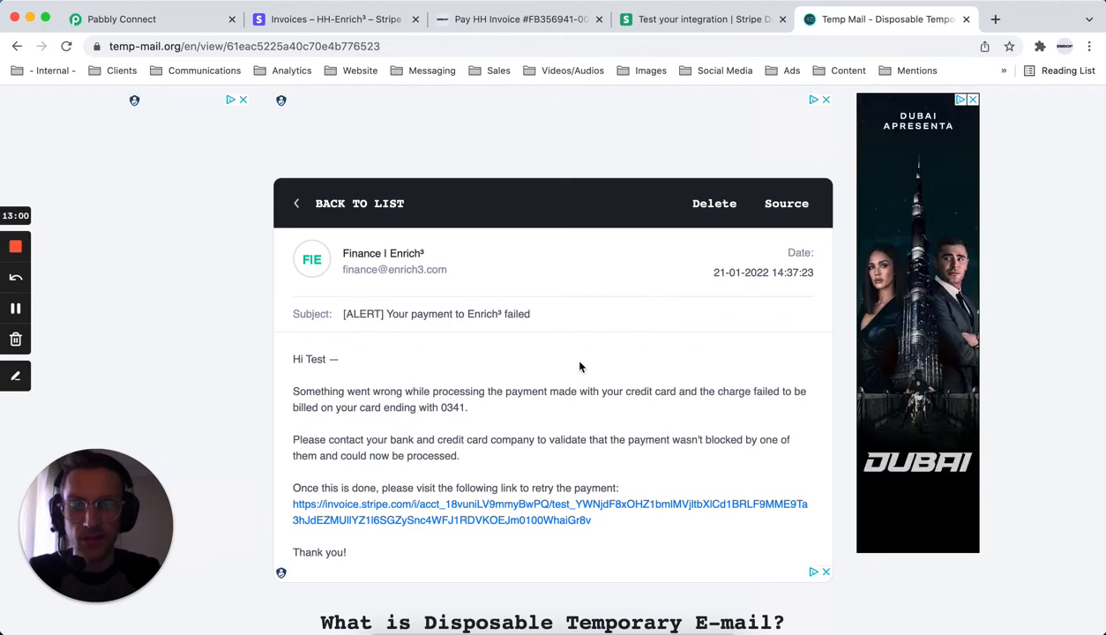